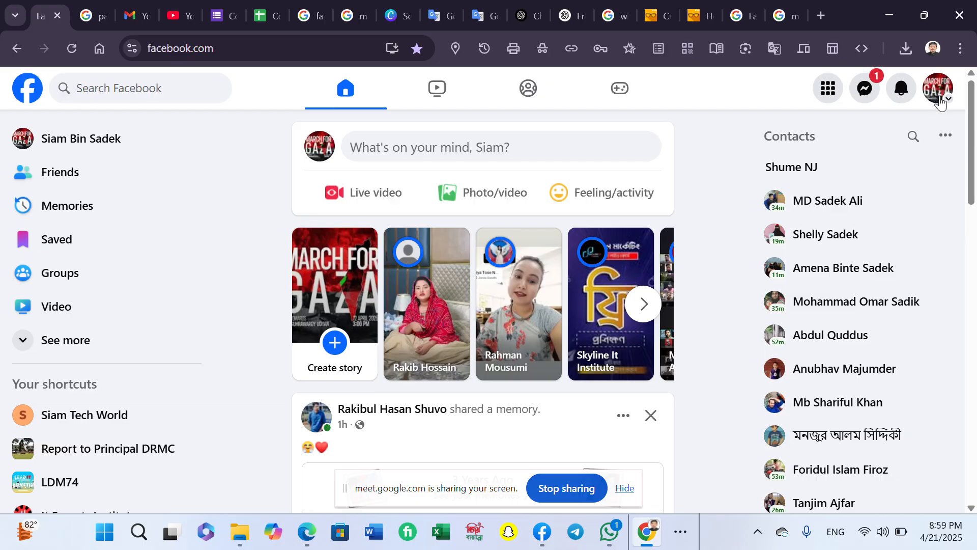
# - Go from the account menu through See all profiles and See all Pages to Create new Page
pyautogui.click(939, 100)
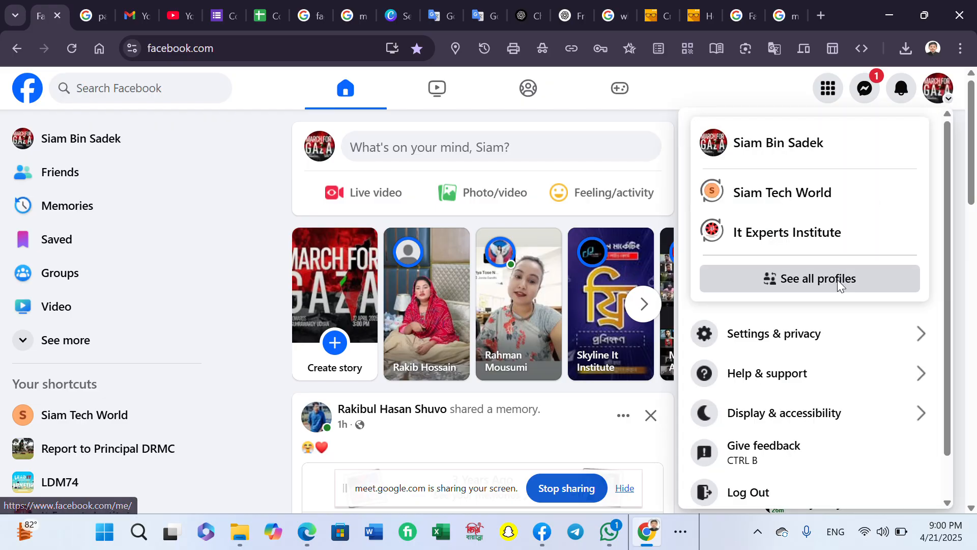
pyautogui.click(838, 280)
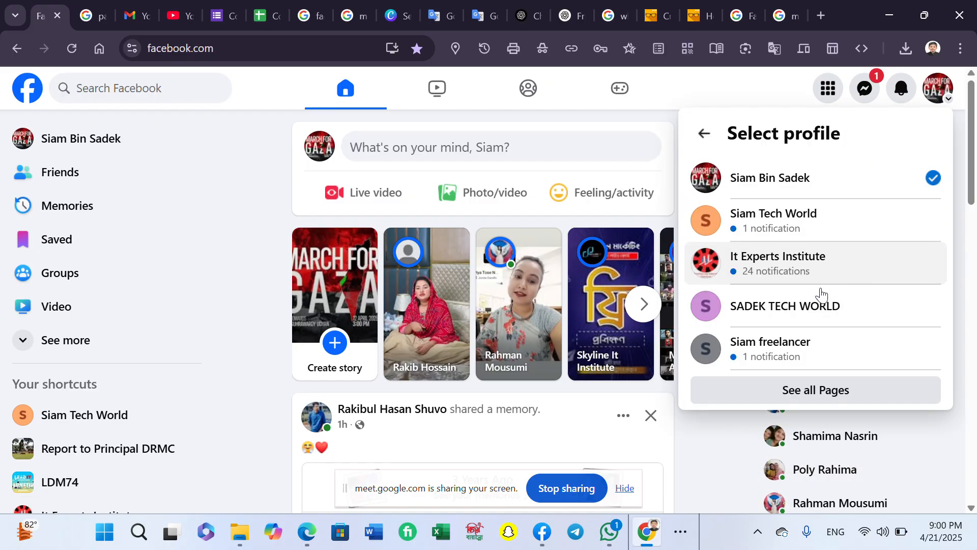
pyautogui.click(811, 391)
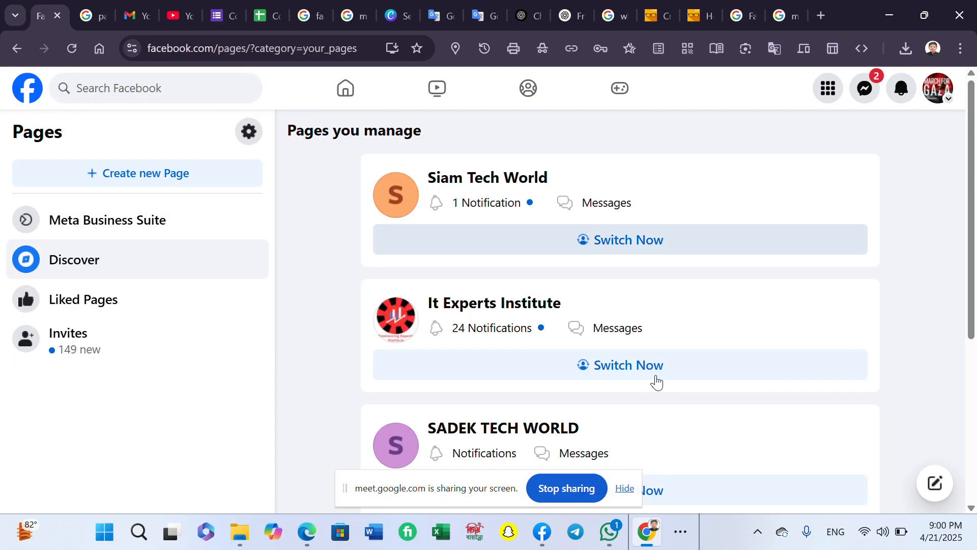
pyautogui.click(173, 178)
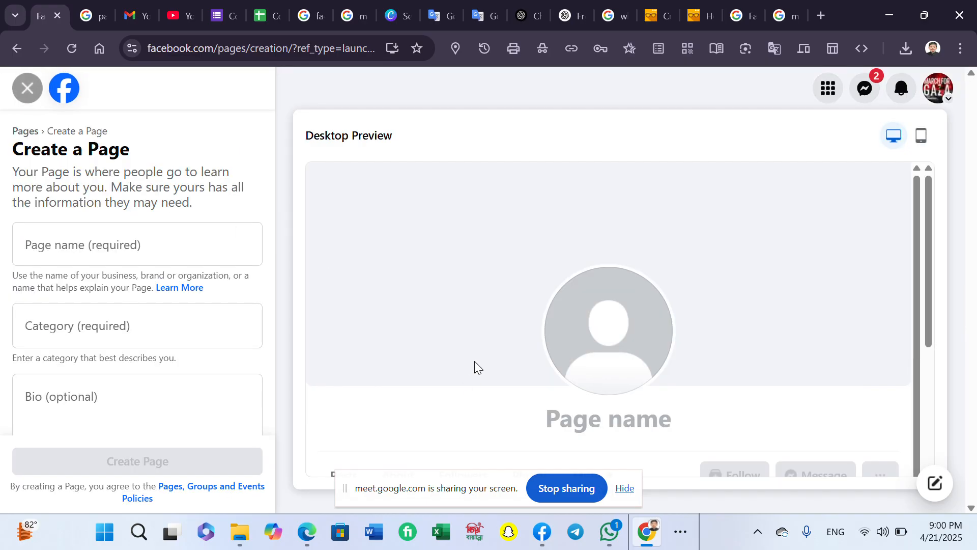
# - Name the new Page 'Tahmid Tech World', replacing the mistyped name
pyautogui.click(113, 238)
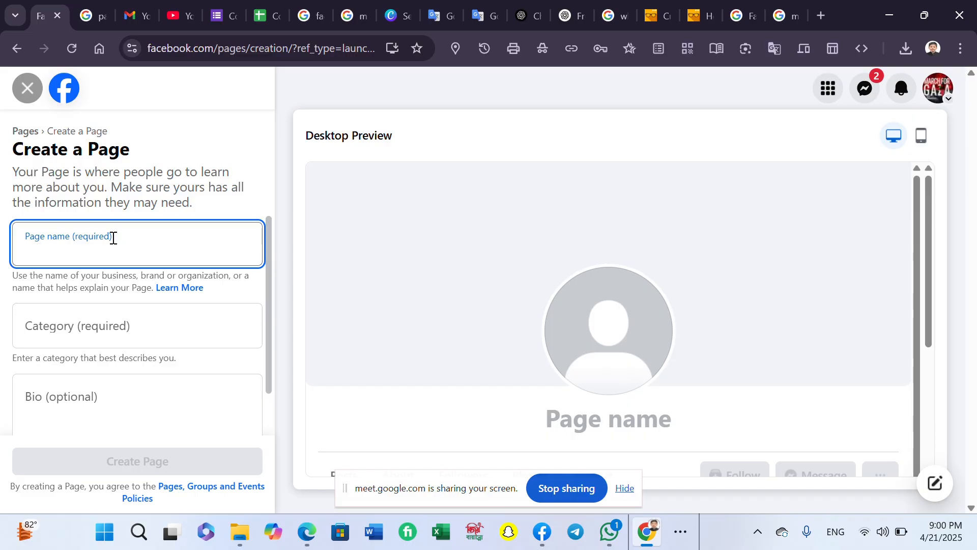
pyautogui.write('S')
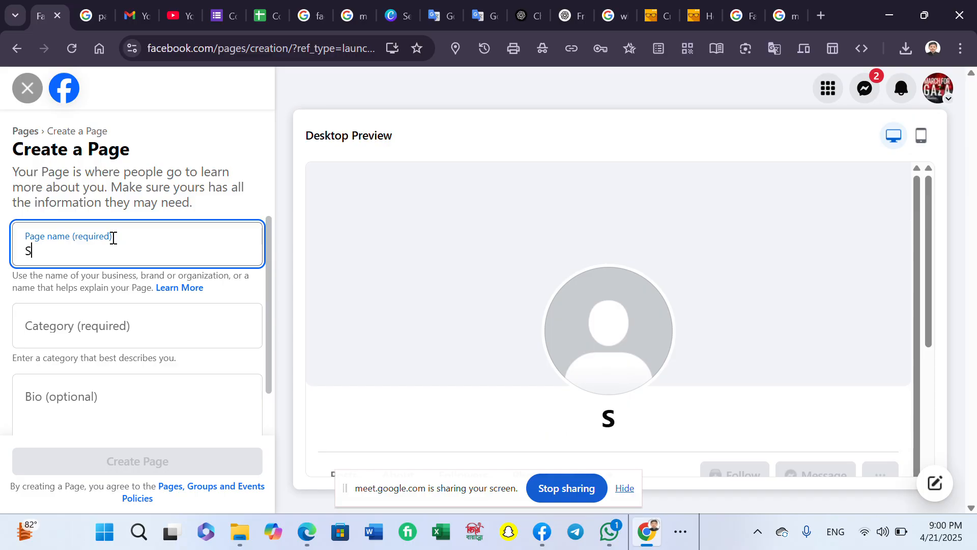
pyautogui.write('iam ')
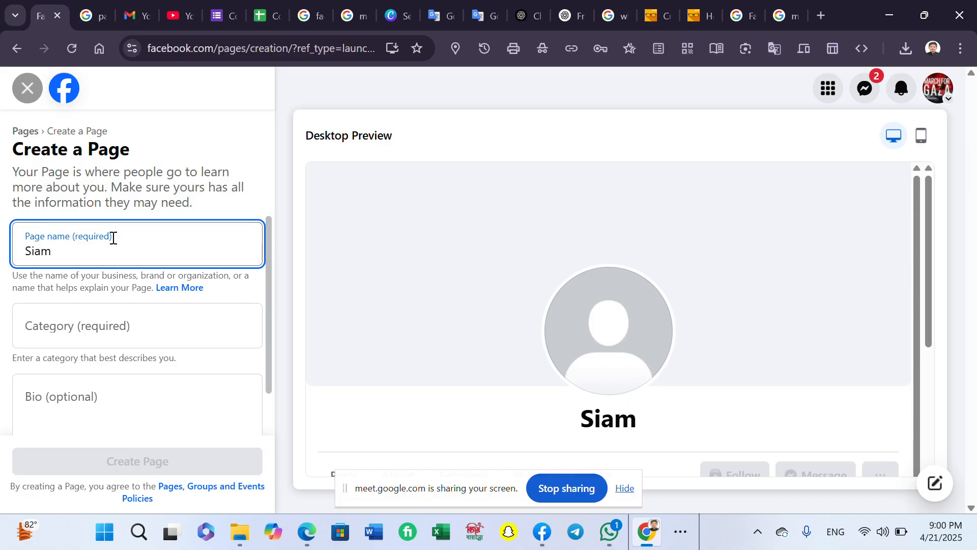
pyautogui.write('Tec')
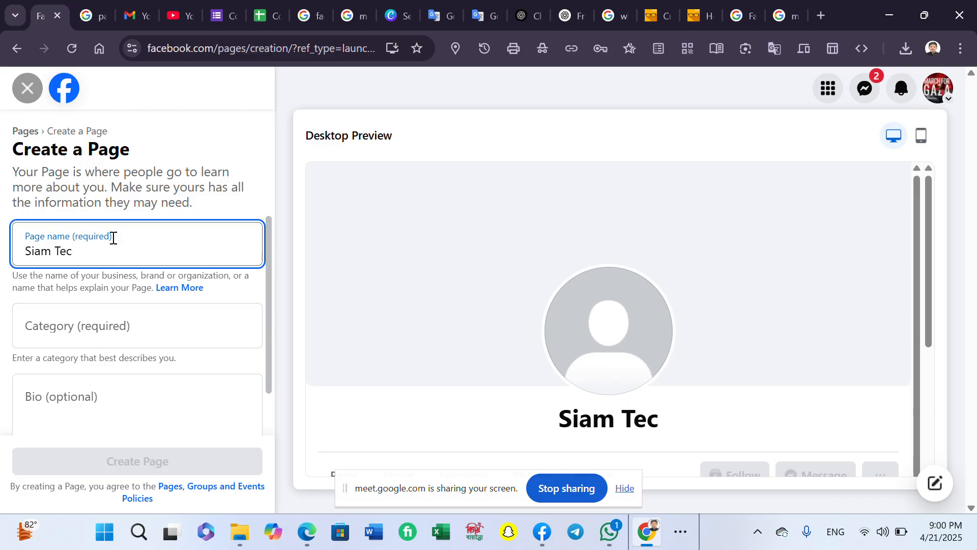
pyautogui.press('BackSpace')
pyautogui.press('BackSpace')
pyautogui.press('BackSpace')
pyautogui.press('BackSpace')
pyautogui.press('BackSpace')
pyautogui.press('BackSpace')
pyautogui.press('BackSpace')
pyautogui.press('BackSpace')
pyautogui.write('T')
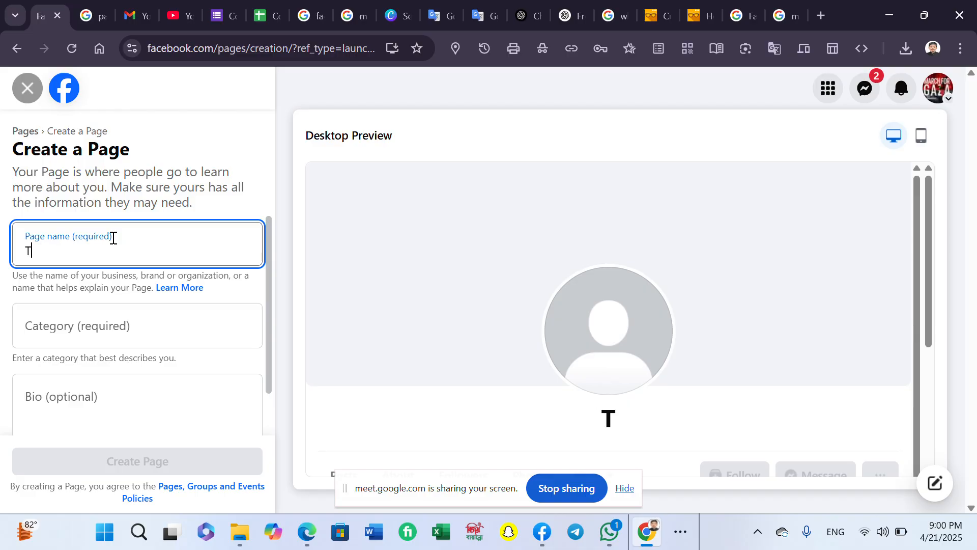
pyautogui.write('ahmid ')
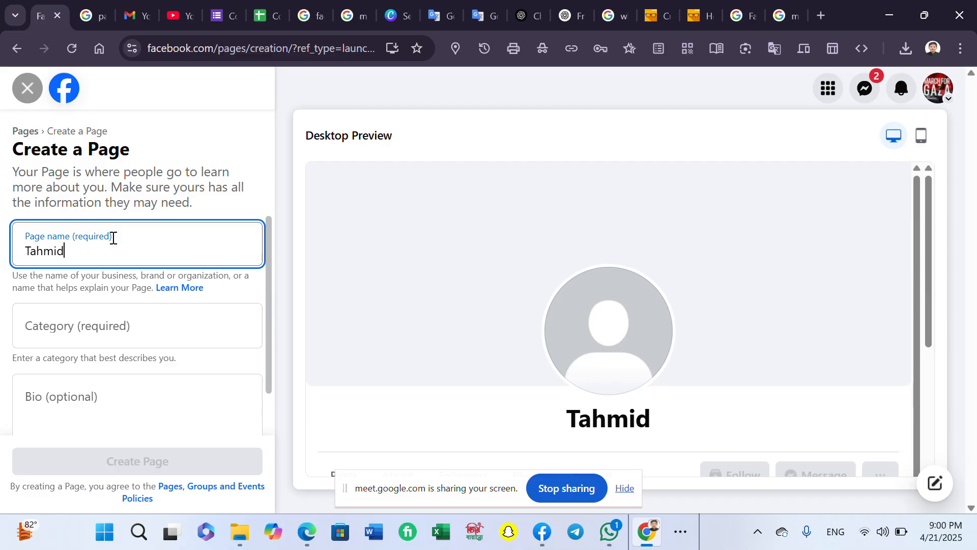
pyautogui.write('Tec')
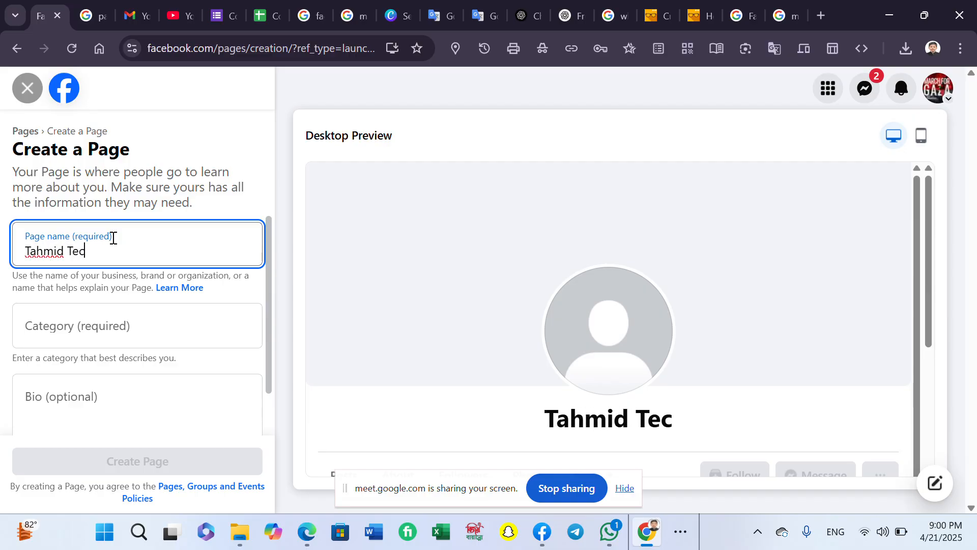
pyautogui.write('h World')
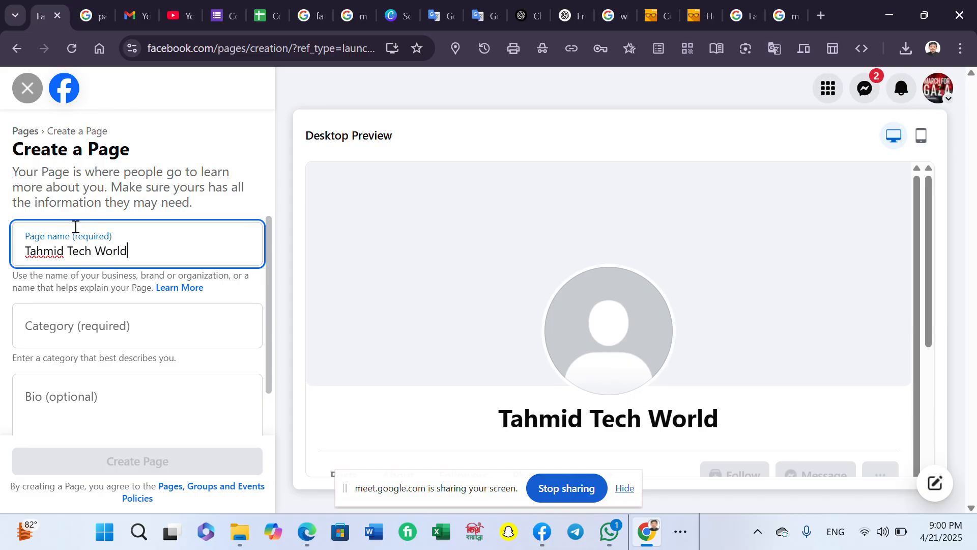
pyautogui.scroll(-1, 76, 224)
# - Search 'Marketing' and set the Page category to Marketing Agency
pyautogui.click(58, 274)
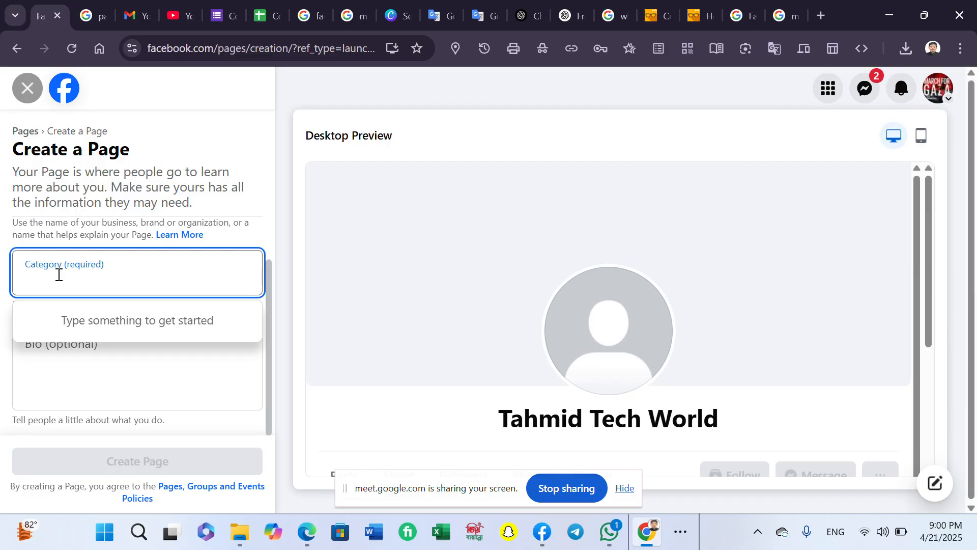
pyautogui.write('Marketing')
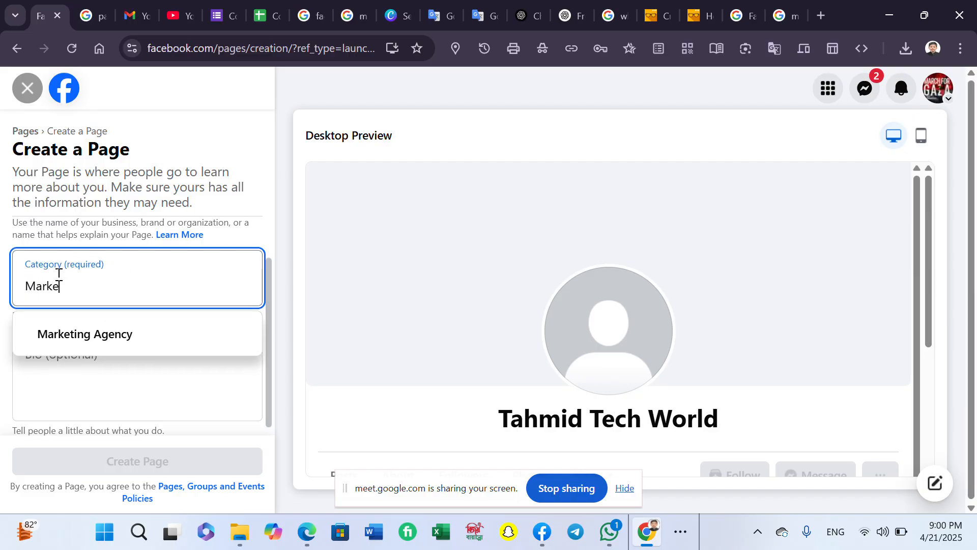
pyautogui.click(145, 342)
pyautogui.click(150, 369)
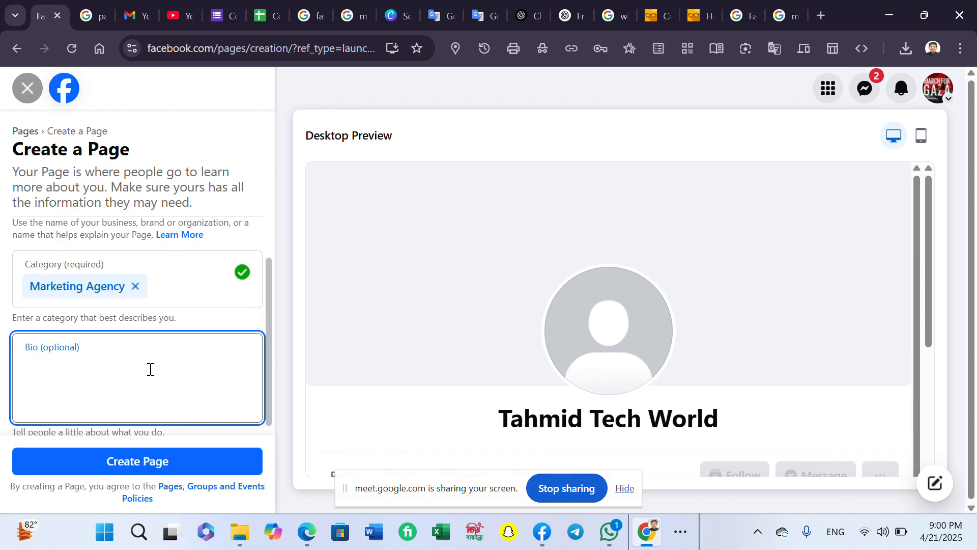
pyautogui.click(821, 15)
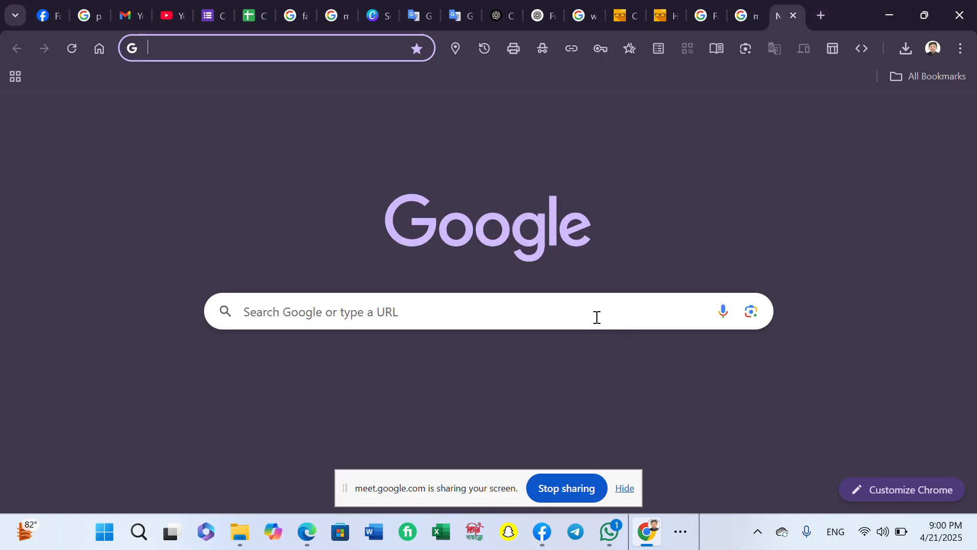
# - Search Google for chatgpt and launch ChatGPT from the Introducing ChatGPT result
pyautogui.click(596, 316)
pyautogui.write('cha')
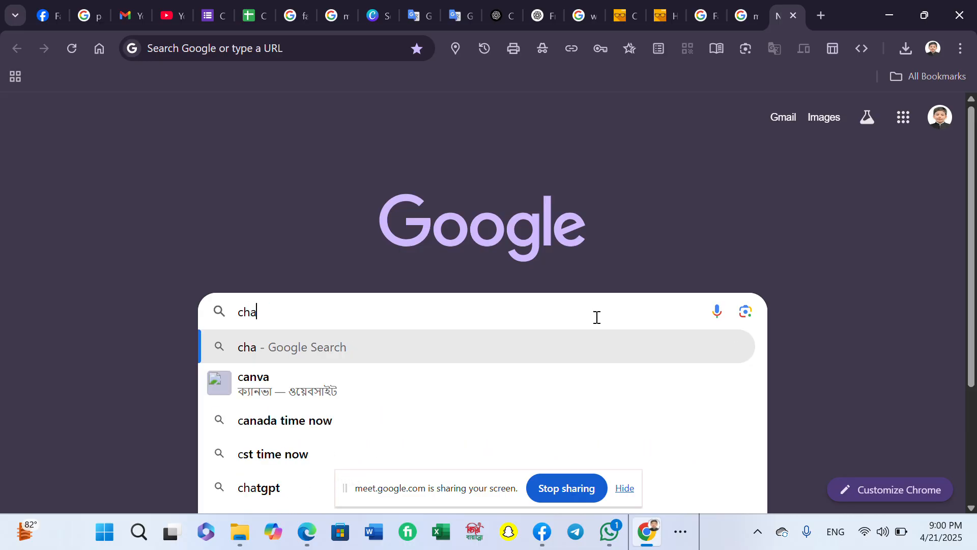
pyautogui.write('tgpt')
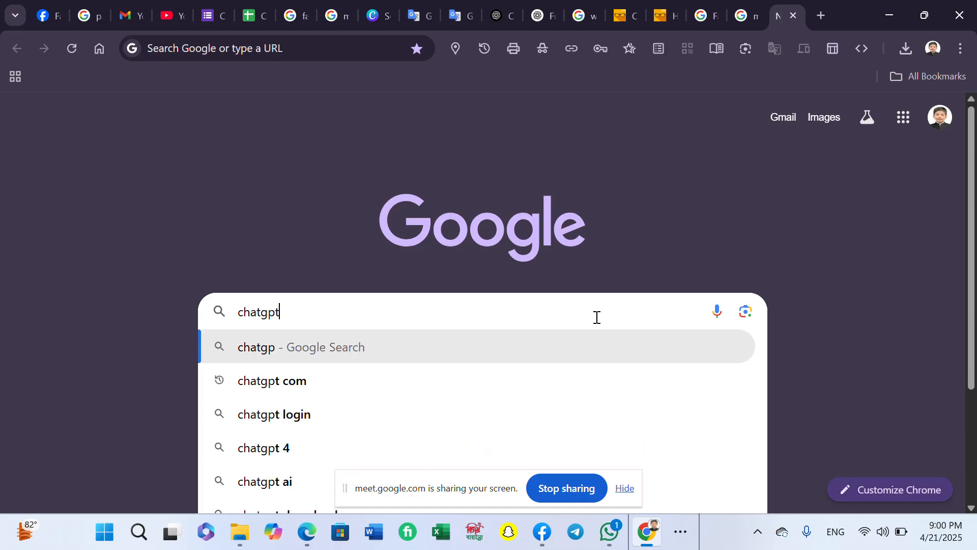
pyautogui.press('Return')
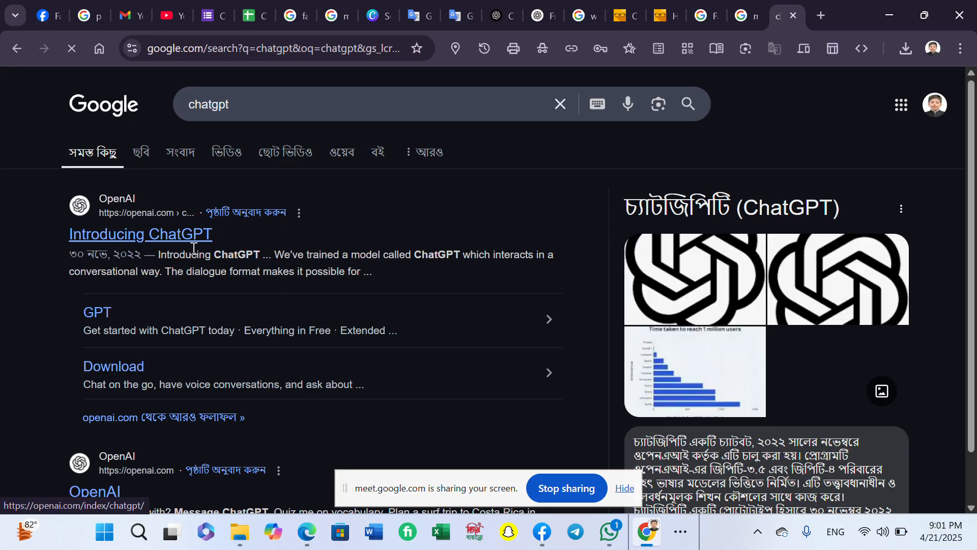
pyautogui.click(182, 234)
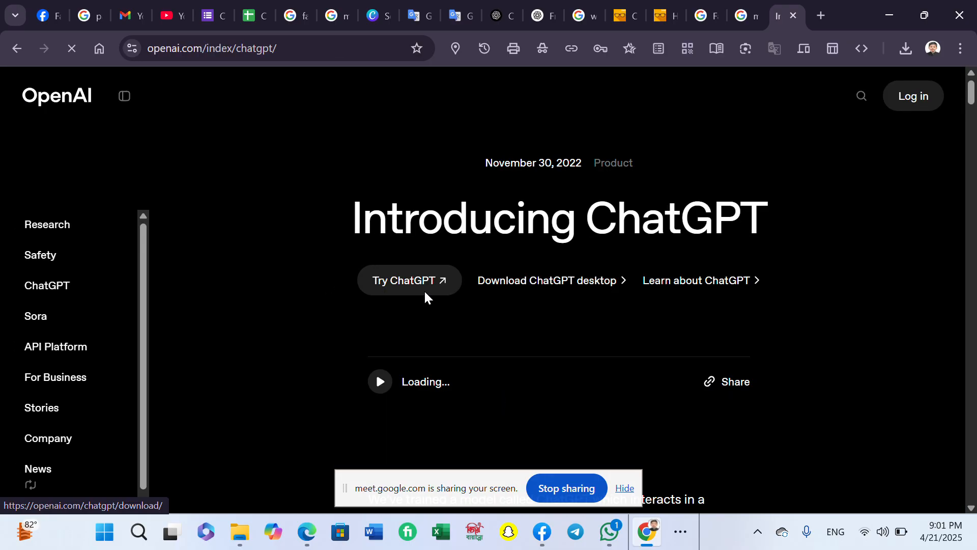
pyautogui.click(425, 296)
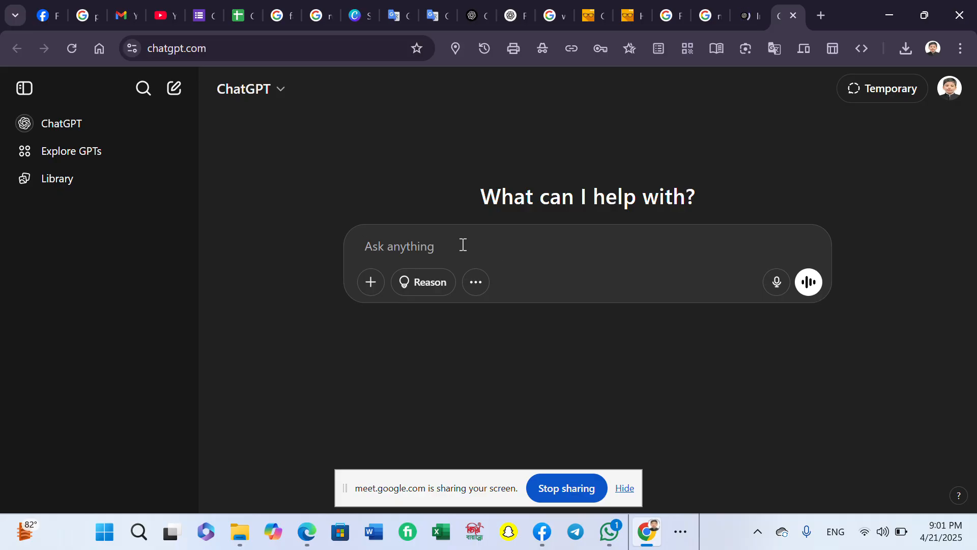
# - Ask ChatGPT for a Tahmid Tech World bio covering digital marketing, data entry and Canva courses
pyautogui.write('fabebook')
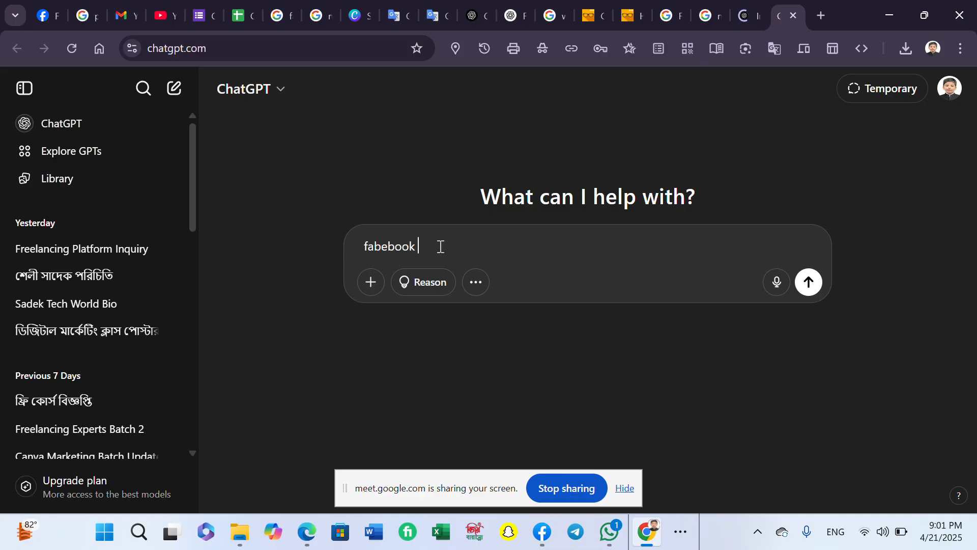
pyautogui.write(' p')
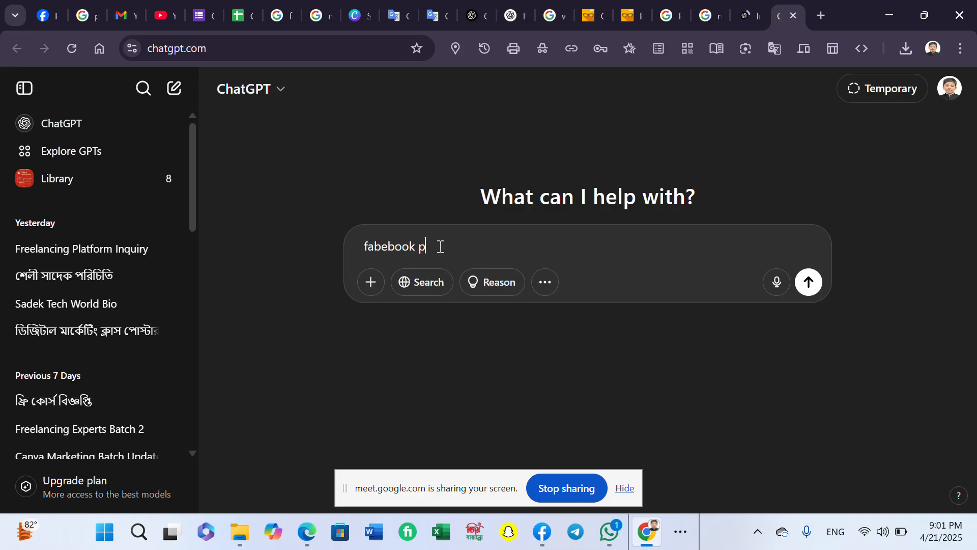
pyautogui.write('age bio my company')
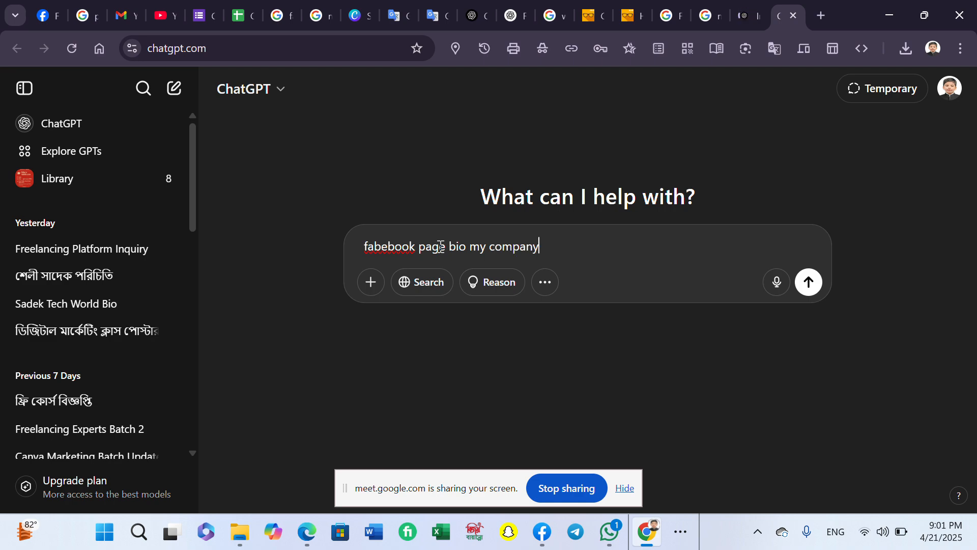
pyautogui.write(' name is tahmid')
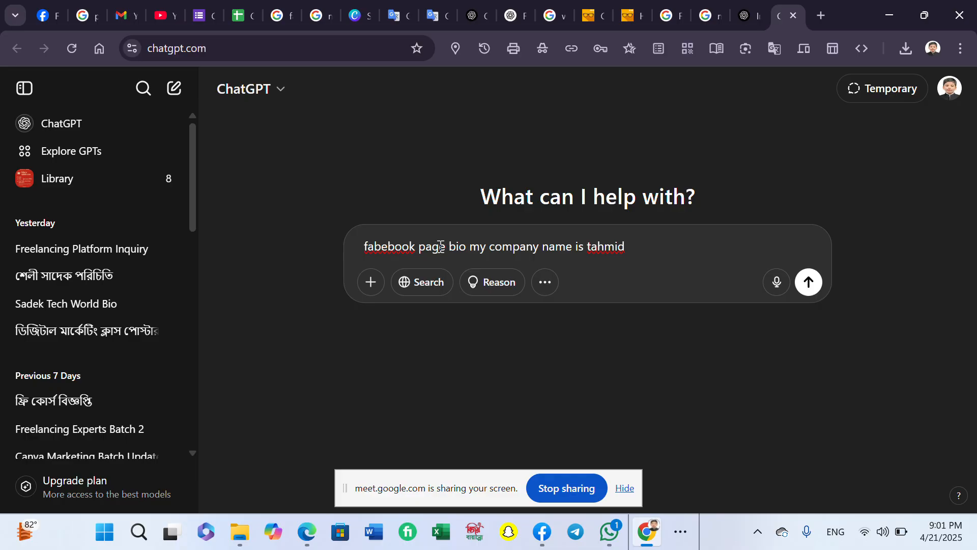
pyautogui.write(' tech world our serviced')
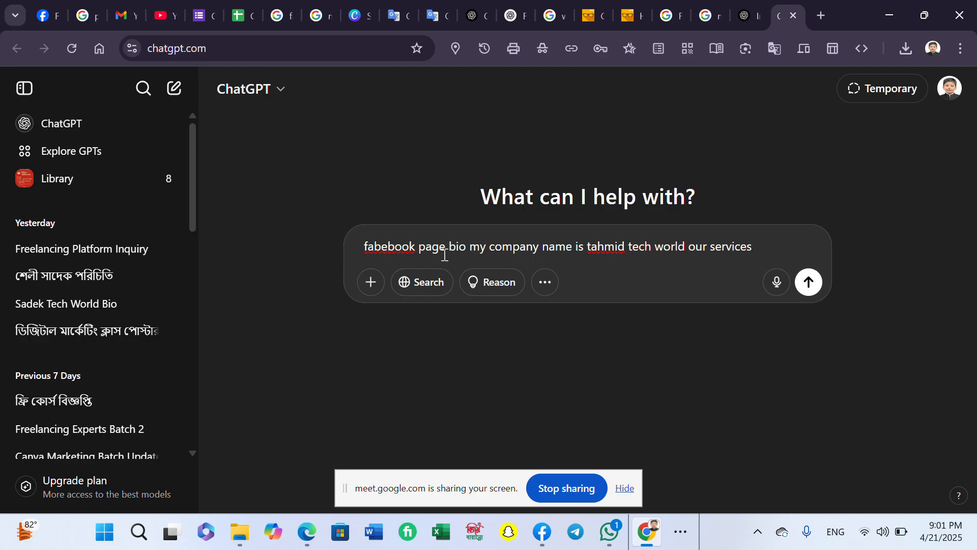
pyautogui.write(' digo')
pyautogui.write('ita')
pyautogui.write('l marketing')
pyautogui.write(' couse')
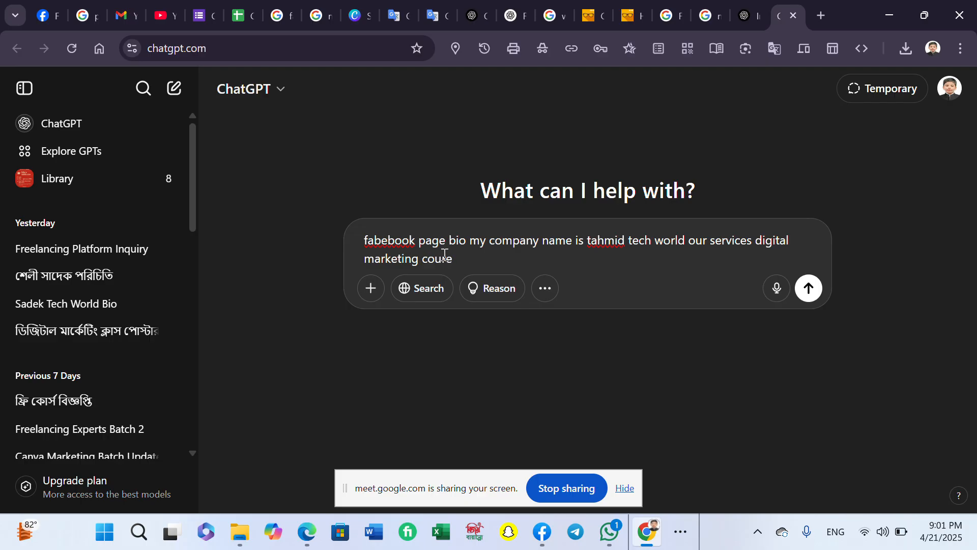
pyautogui.write('urse data entry course ')
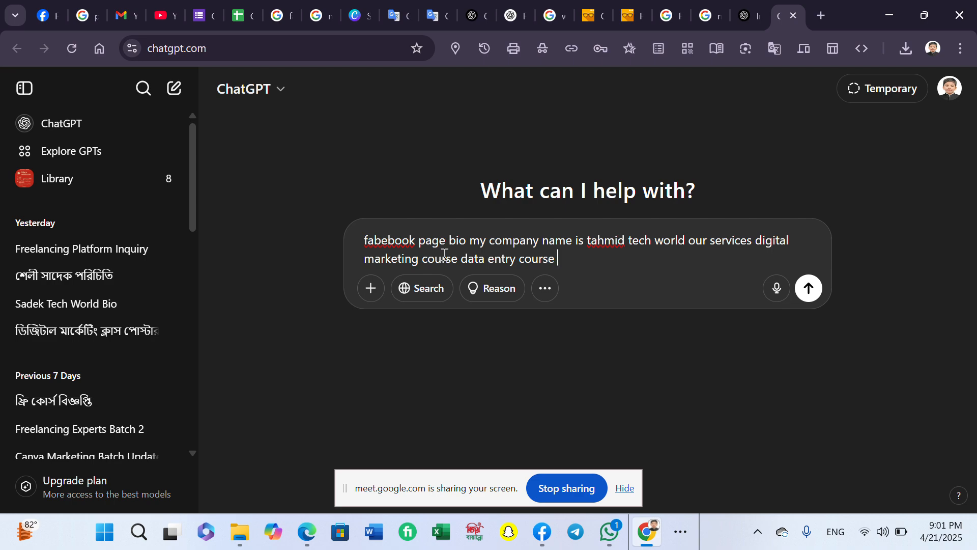
pyautogui.write('canva marketing co')
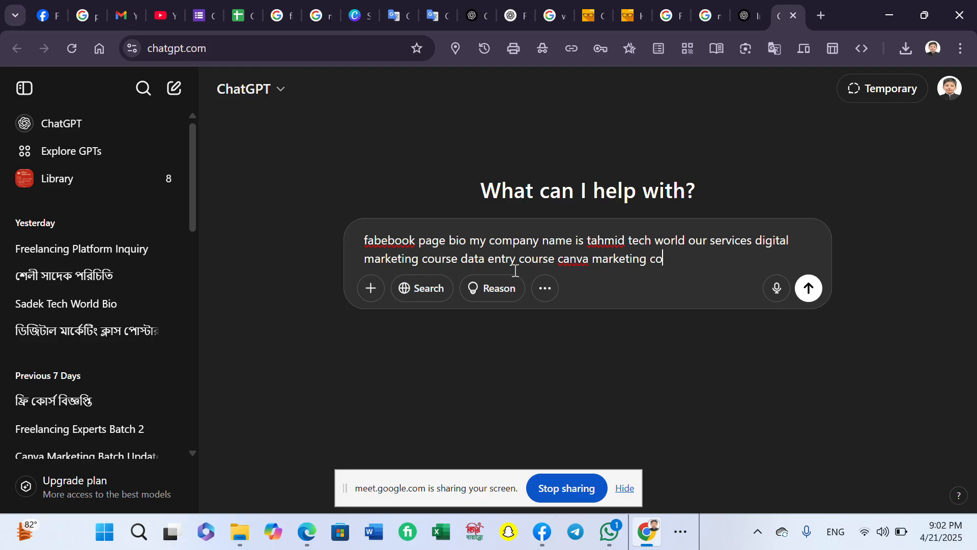
pyautogui.write('use')
pyautogui.press('BackSpace')
pyautogui.write('e')
# - Send the bio request and copy ChatGPT's generated Tahmid Tech World bio
pyautogui.click(808, 288)
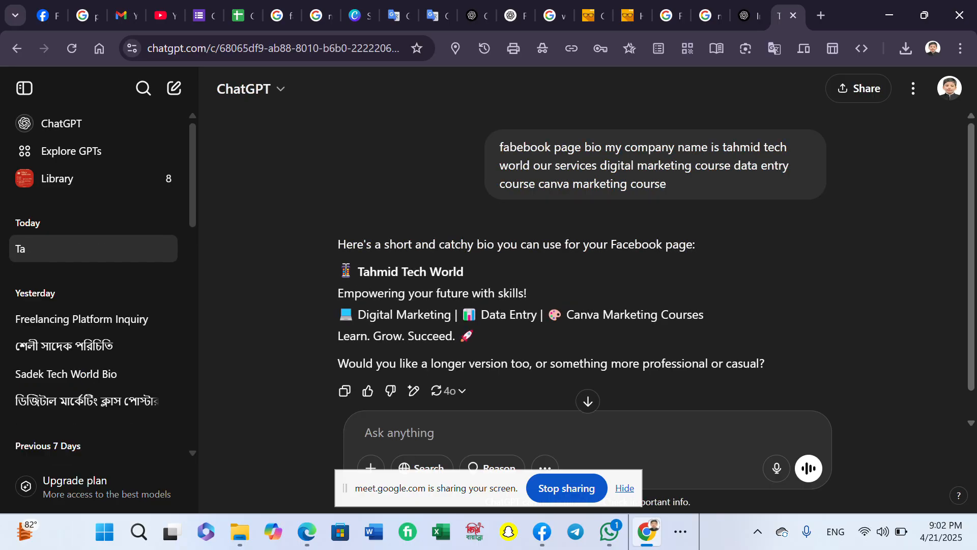
pyautogui.moveTo(338, 271); pyautogui.dragTo(745, 336)
pyautogui.rightClick(381, 334)
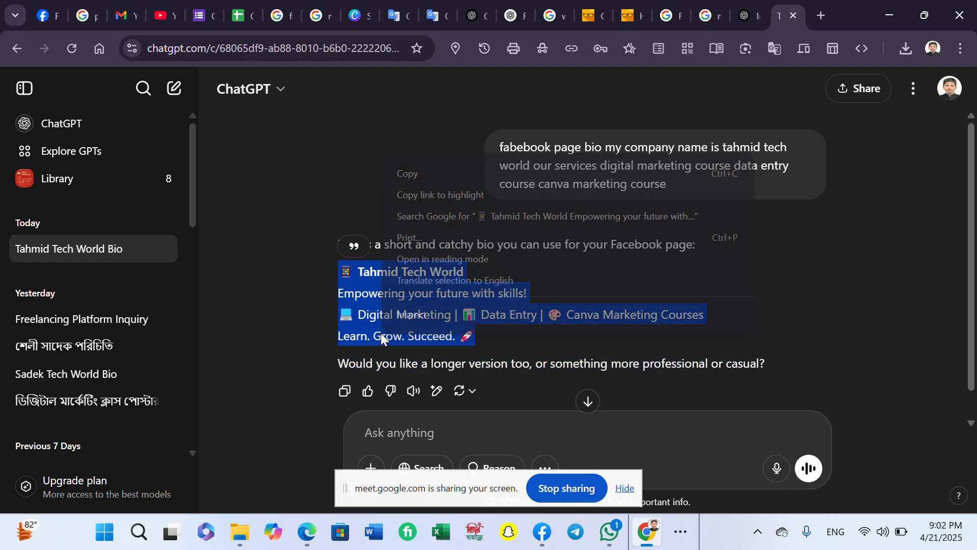
pyautogui.click(448, 177)
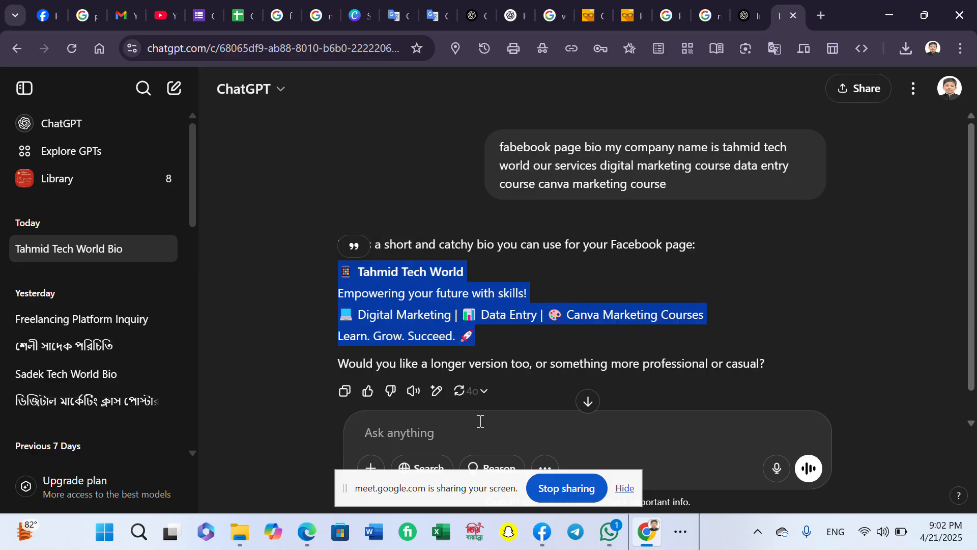
# - Reply 'no' to ChatGPT and return to the Facebook Create a Page form
pyautogui.click(482, 441)
pyautogui.write('no')
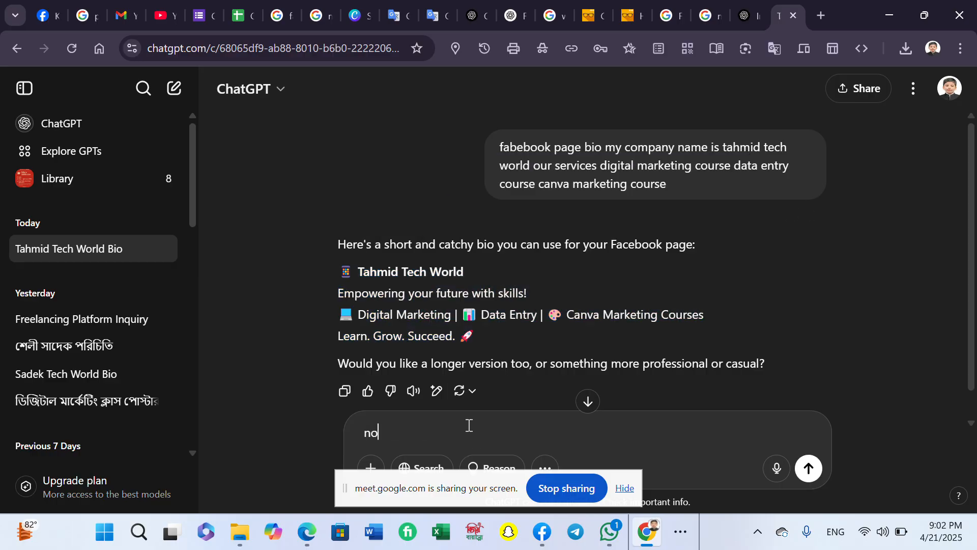
pyautogui.press('Return')
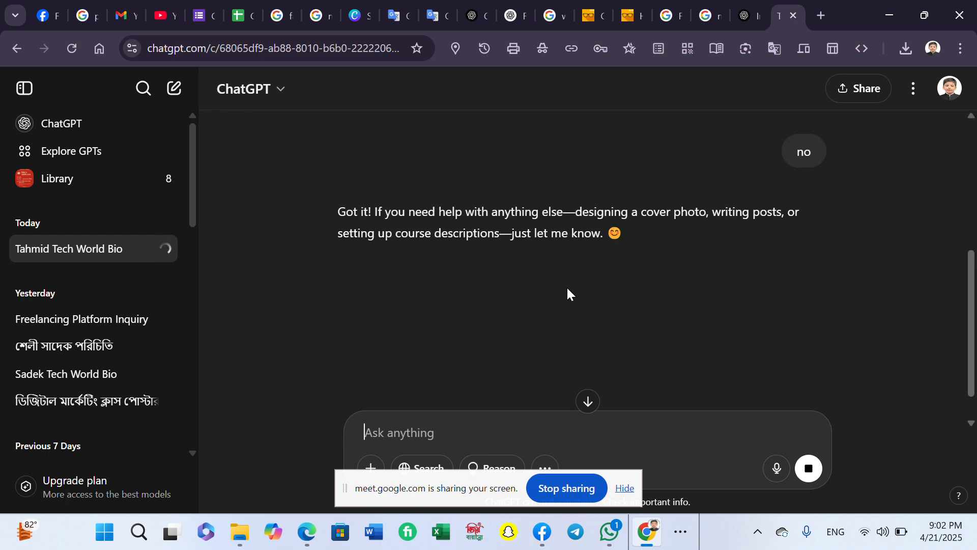
pyautogui.scroll(5, 534, 183)
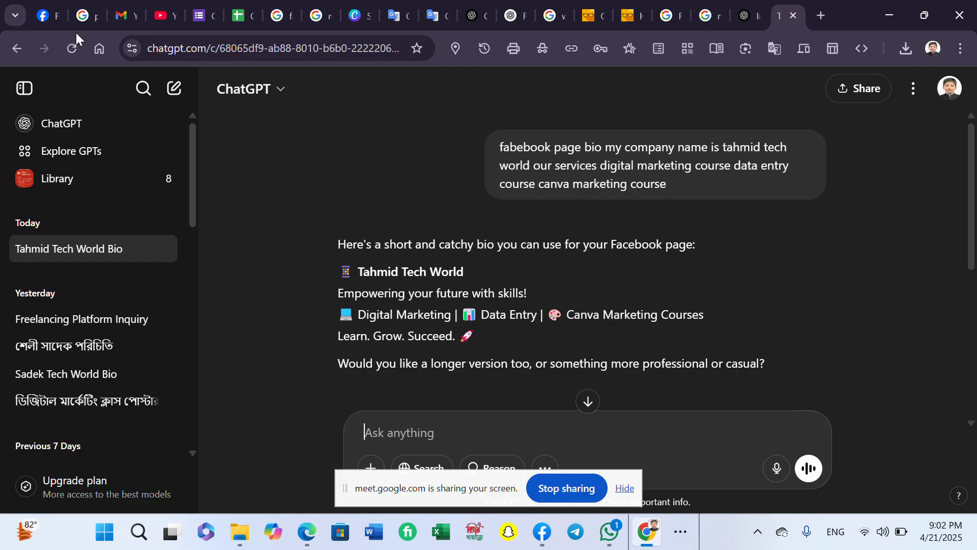
pyautogui.click(47, 19)
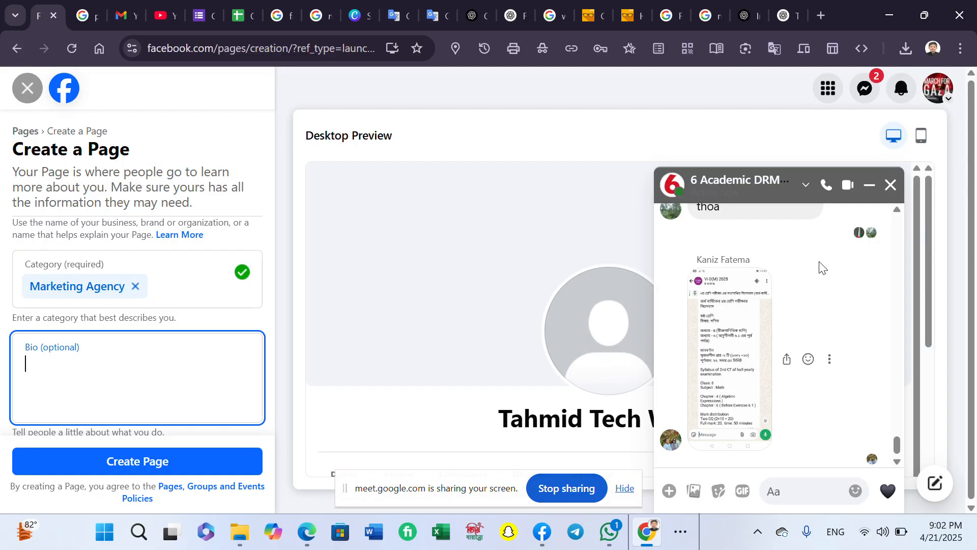
# - Close the Messenger chat and paste the 'Empowering your future with skills' bio into Bio
pyautogui.click(891, 190)
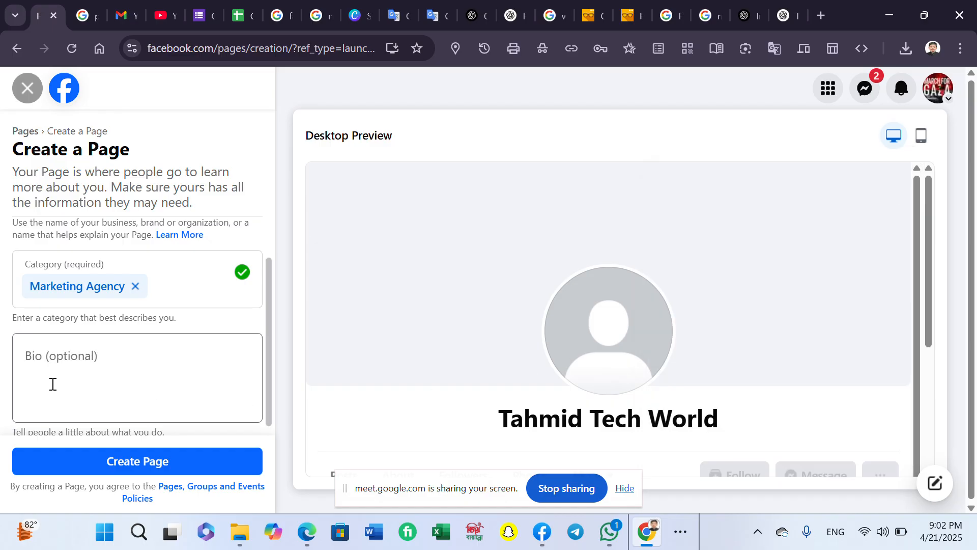
pyautogui.click(53, 384)
pyautogui.rightClick(53, 384)
pyautogui.click(108, 210)
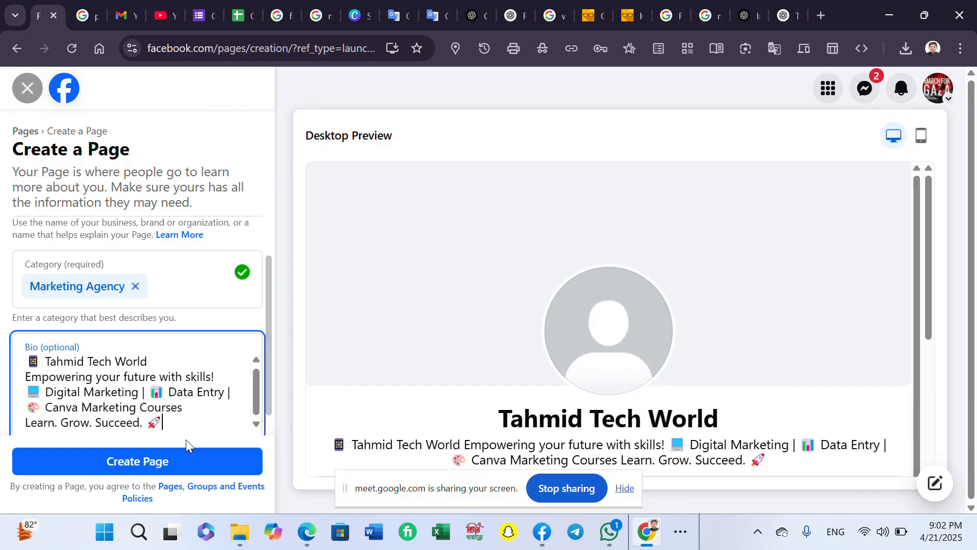
# - Create the Tahmid Tech World Page and start on the website field of setup step 1
pyautogui.click(190, 469)
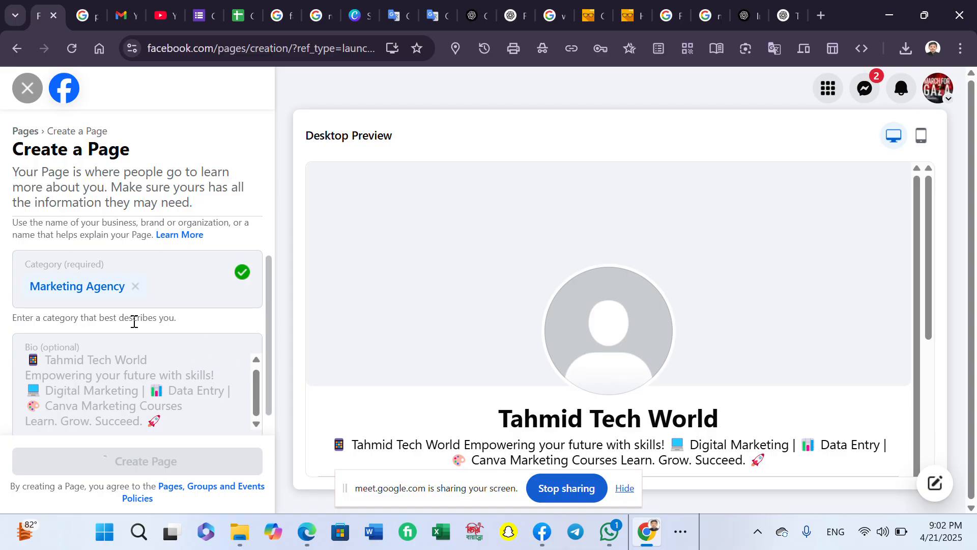
pyautogui.scroll(1, 133, 320)
pyautogui.scroll(-2, 142, 316)
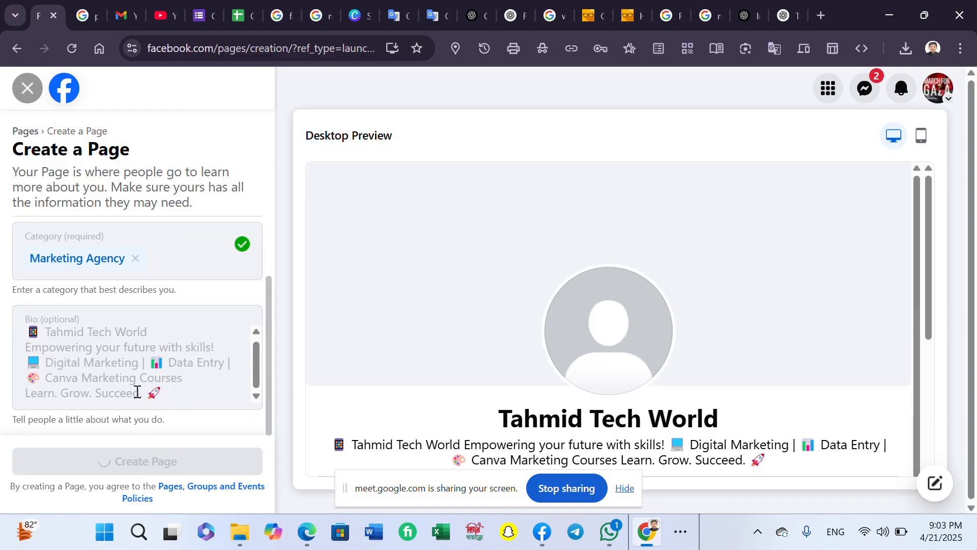
pyautogui.click(146, 305)
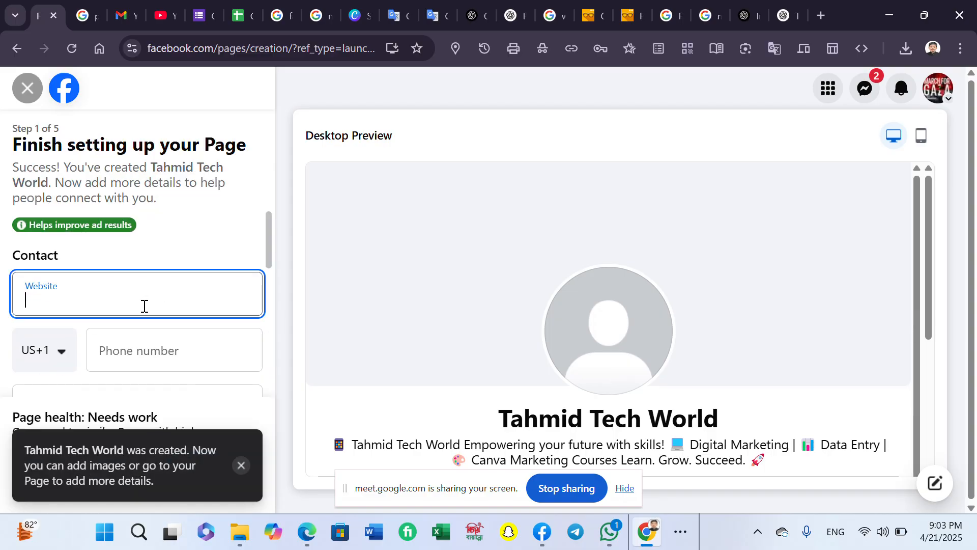
pyautogui.scroll(-2, 129, 316)
# - Filter the phone country-code list by typing 'Bang' to find Bangladesh
pyautogui.click(43, 284)
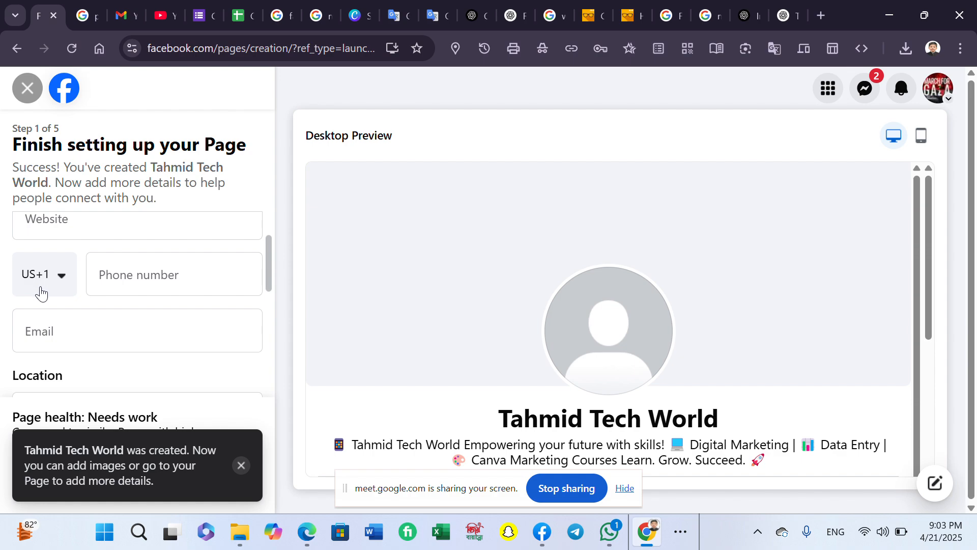
pyautogui.click(48, 285)
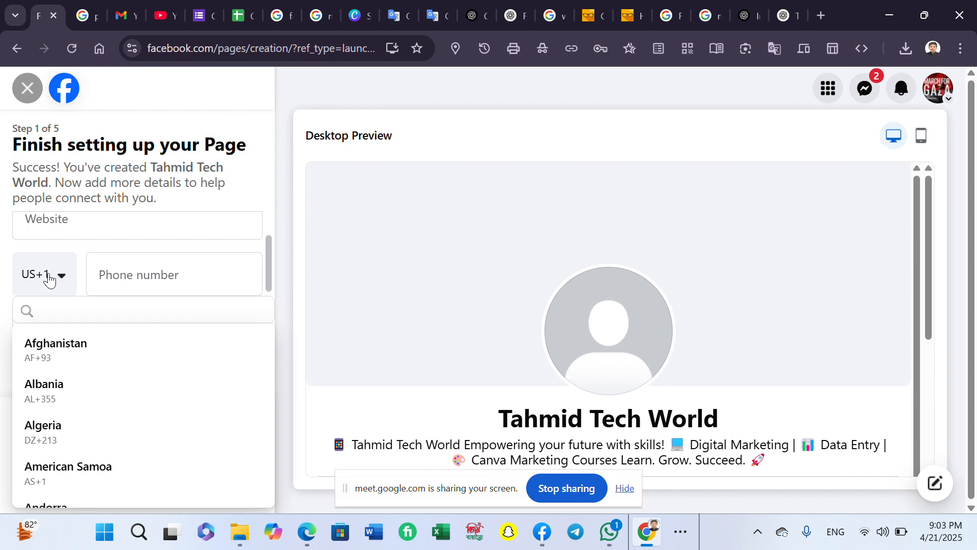
pyautogui.click(49, 281)
pyautogui.write('B')
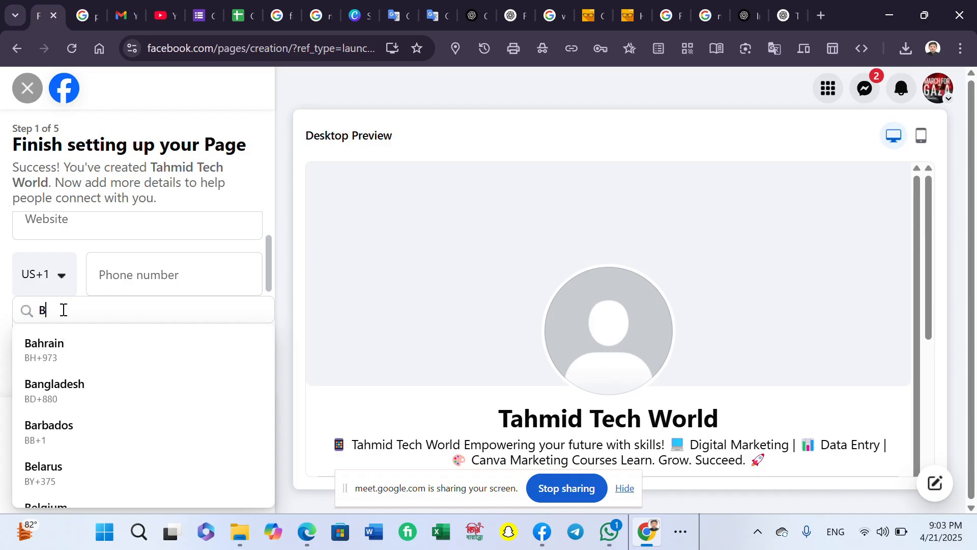
pyautogui.write('ang')
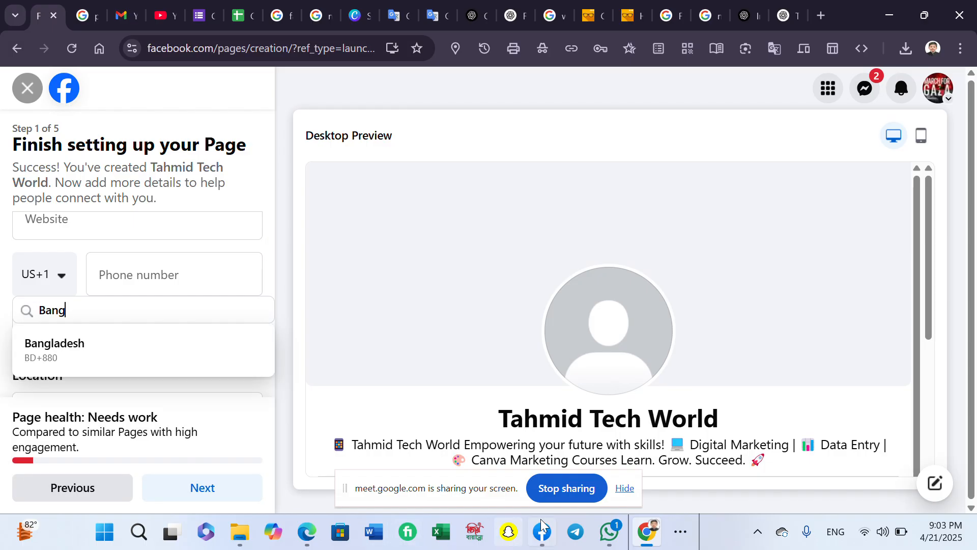
pyautogui.click(679, 538)
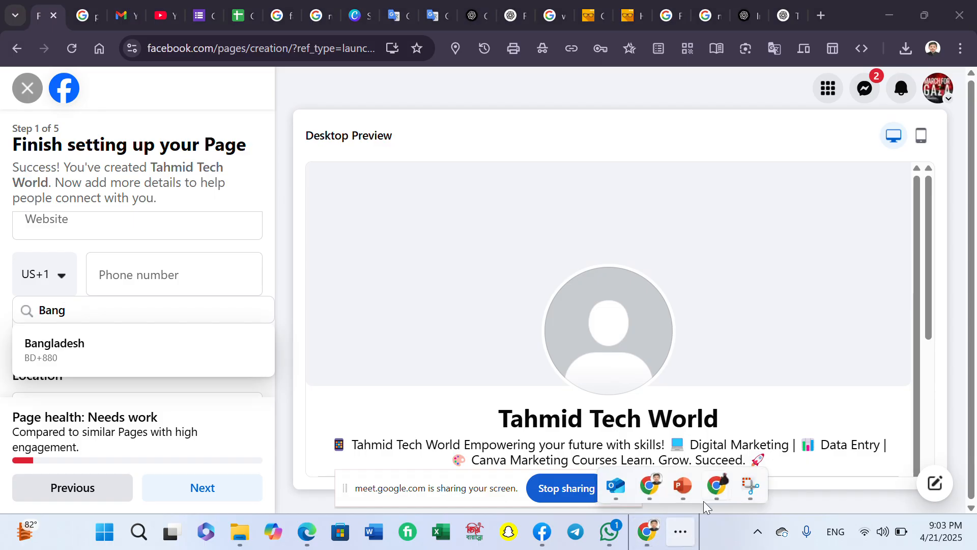
# - Admit the waiting participant to the Google Meet call, then minimize Meet
pyautogui.moveTo(716, 484)
pyautogui.click(673, 432)
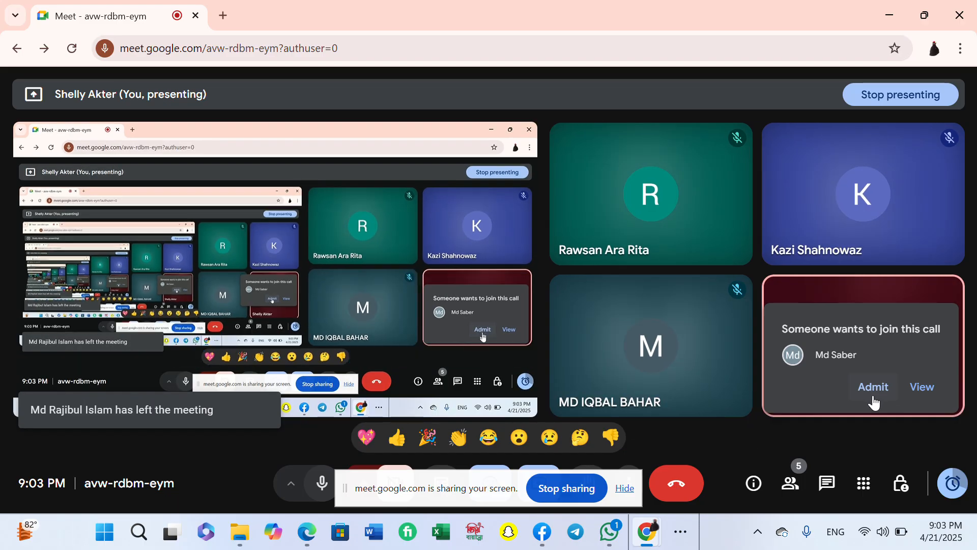
pyautogui.click(867, 400)
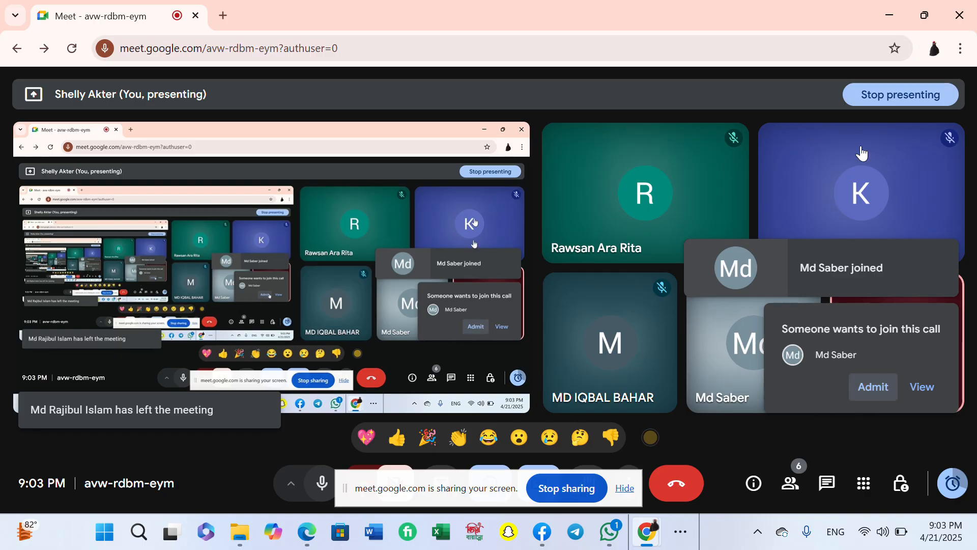
pyautogui.click(887, 7)
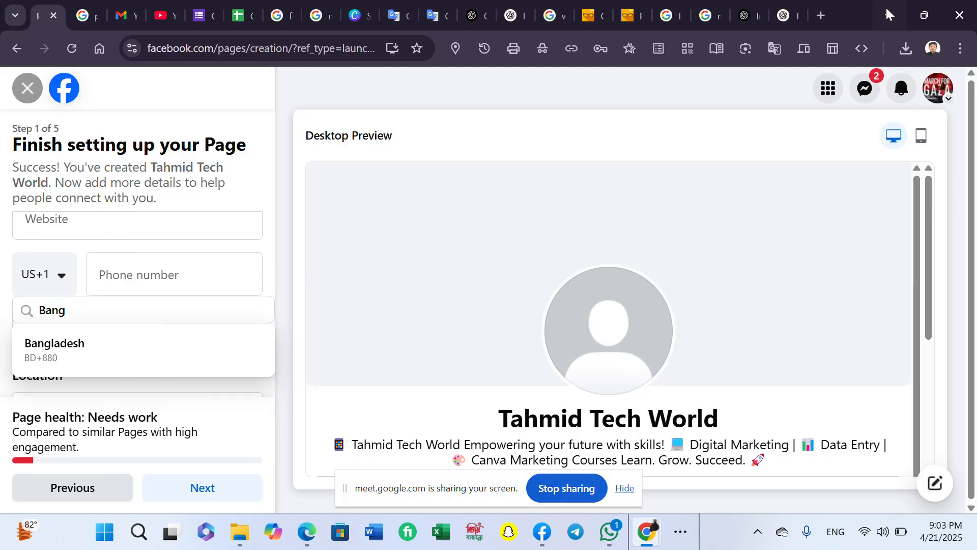
pyautogui.scroll(1, 149, 281)
pyautogui.scroll(-1, 137, 290)
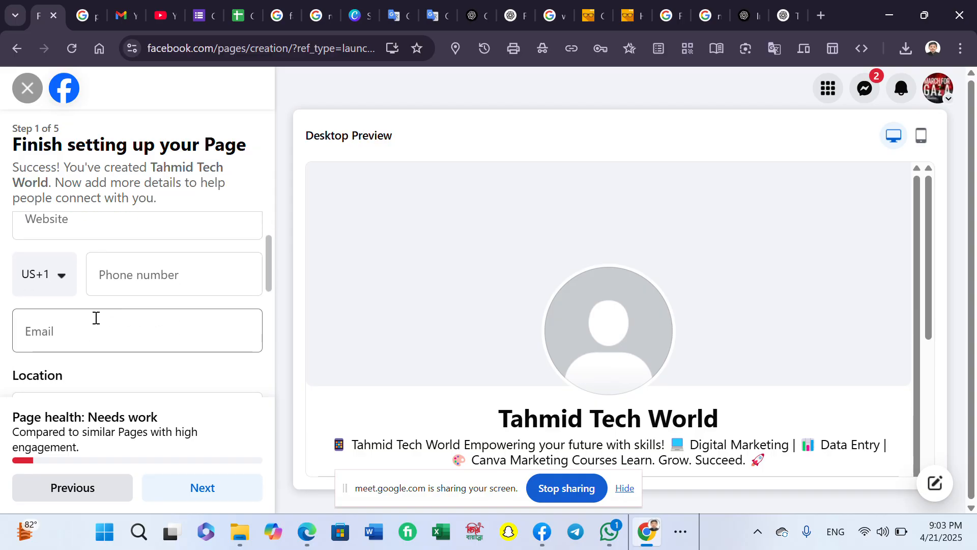
pyautogui.click(46, 277)
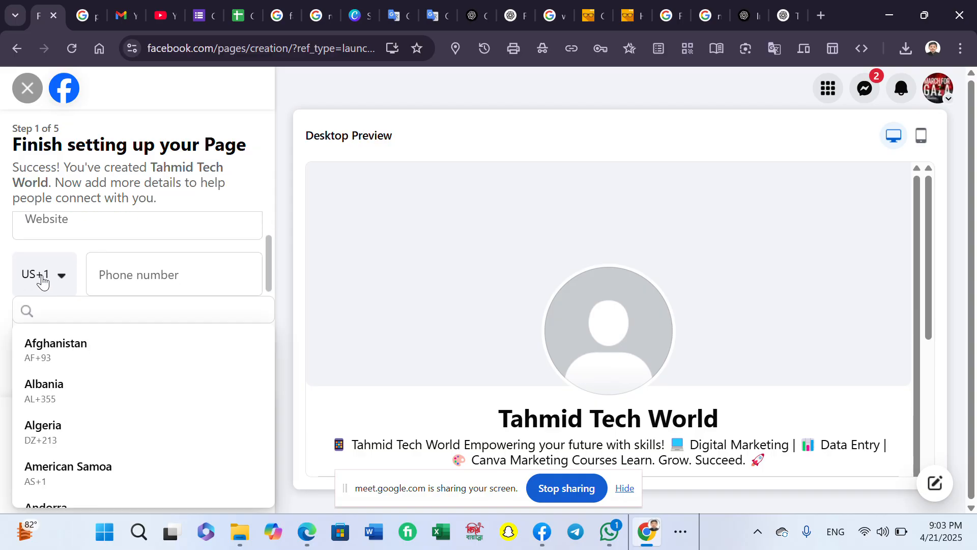
pyautogui.scroll(-1, 53, 330)
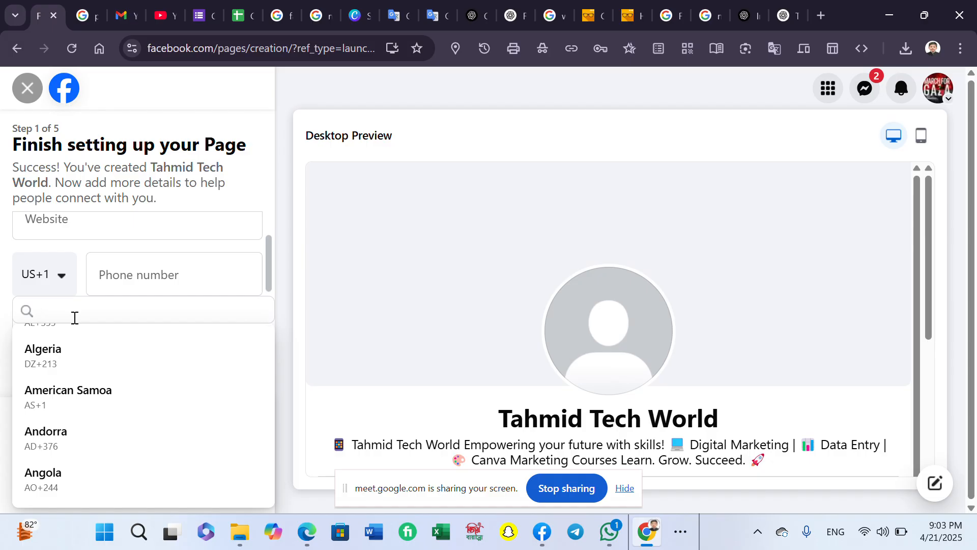
pyautogui.write('Bangladesh')
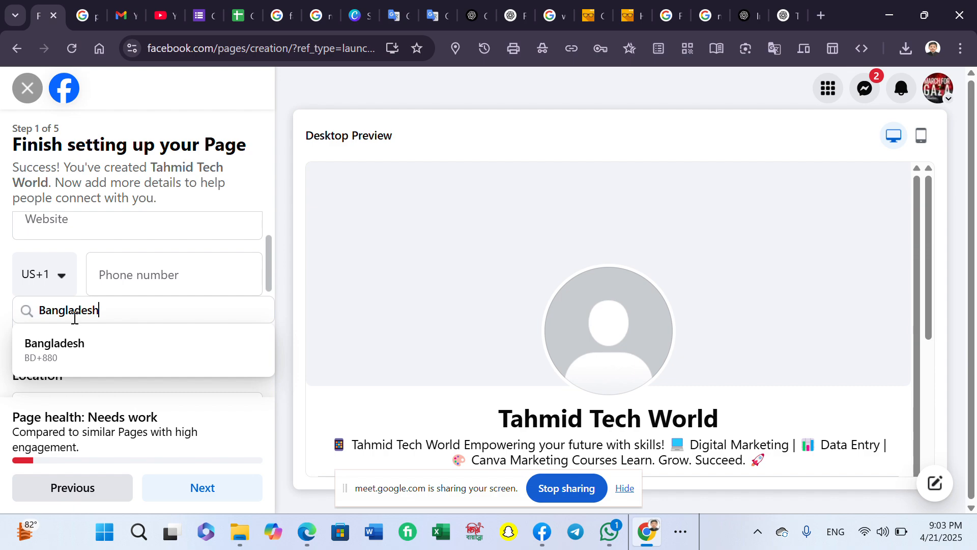
pyautogui.click(93, 352)
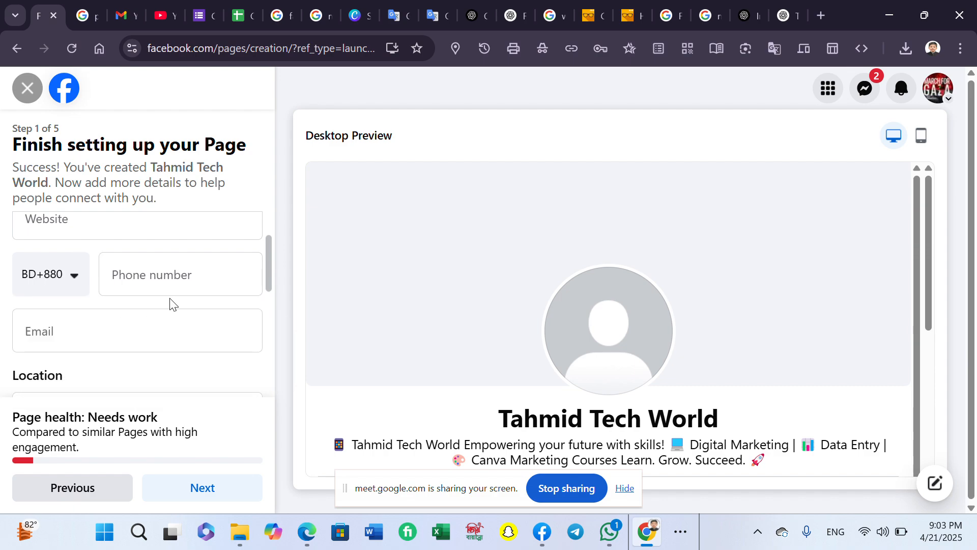
pyautogui.click(173, 294)
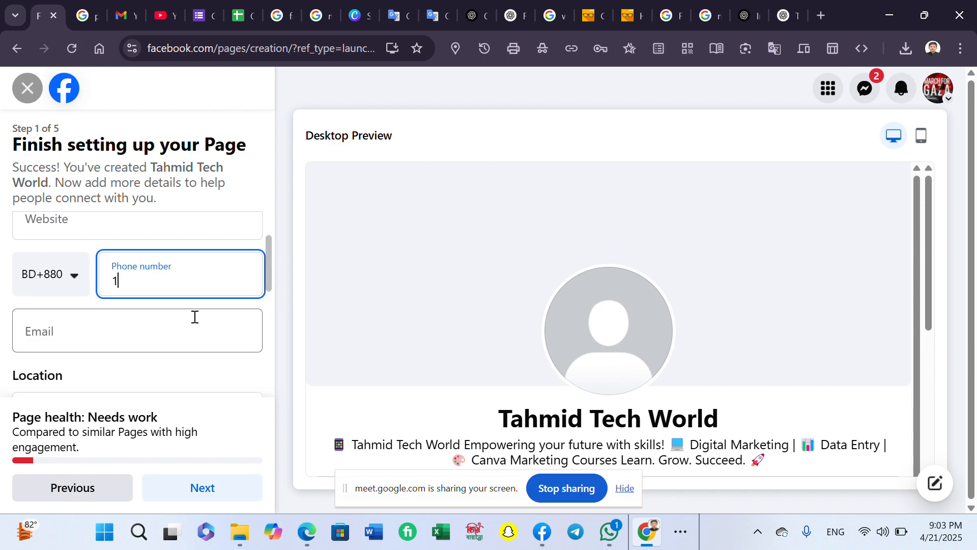
# - Fill in the Page's contact email address, fixing a typo
pyautogui.scroll(-1, 102, 244)
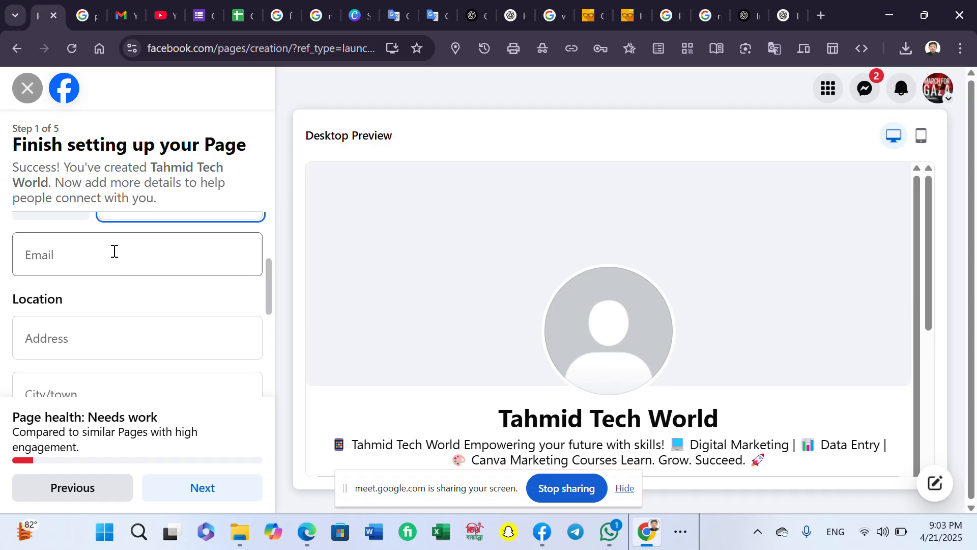
pyautogui.click(114, 251)
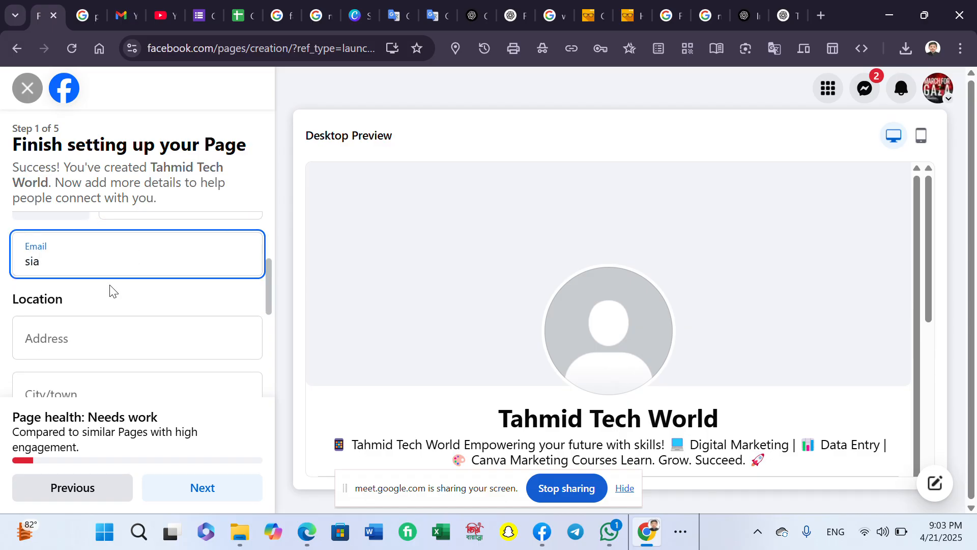
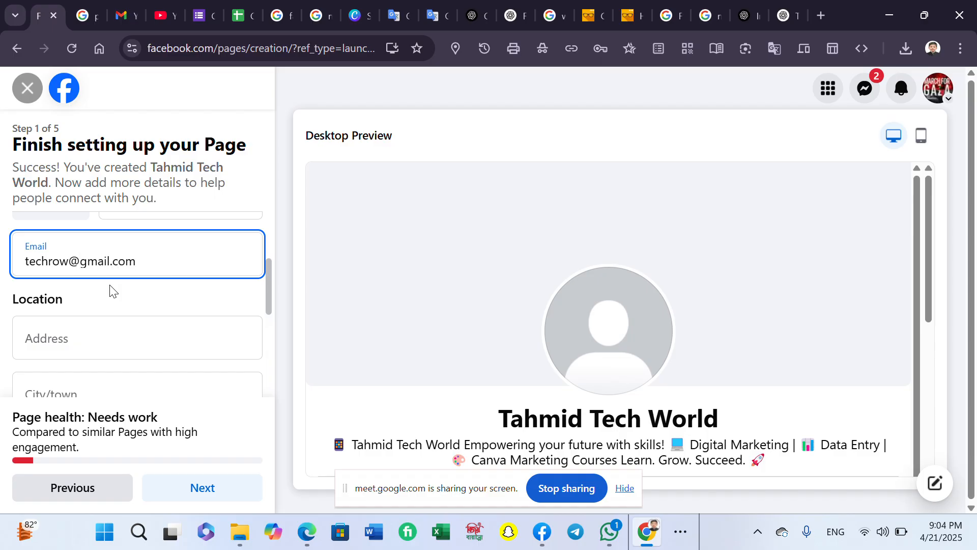
pyautogui.click(98, 321)
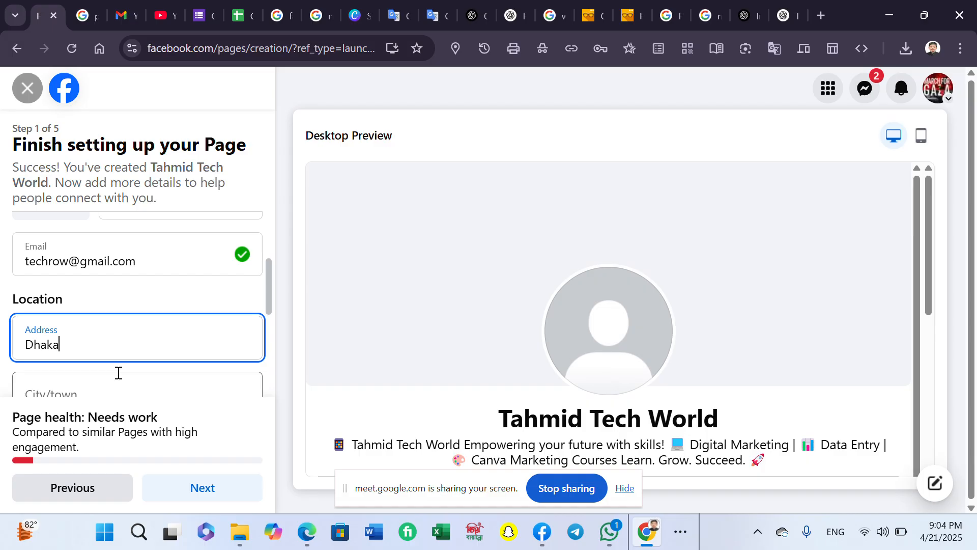
# - Retype the address and set the city to Dhaka, Bangladesh
pyautogui.scroll(-1, 79, 278)
pyautogui.hotkey('ctrl', 'a')
pyautogui.press('BackSpace')
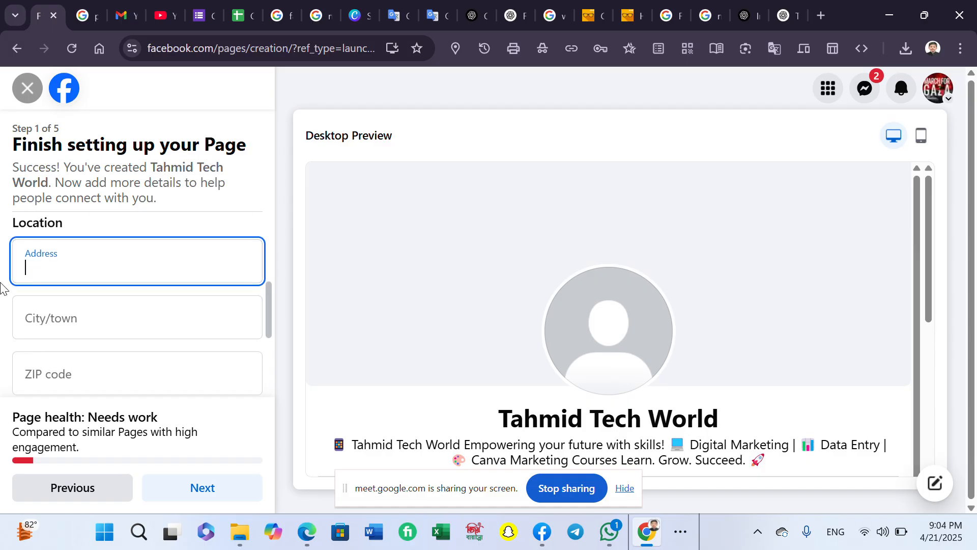
pyautogui.write('Dhanmondi')
pyautogui.click(59, 309)
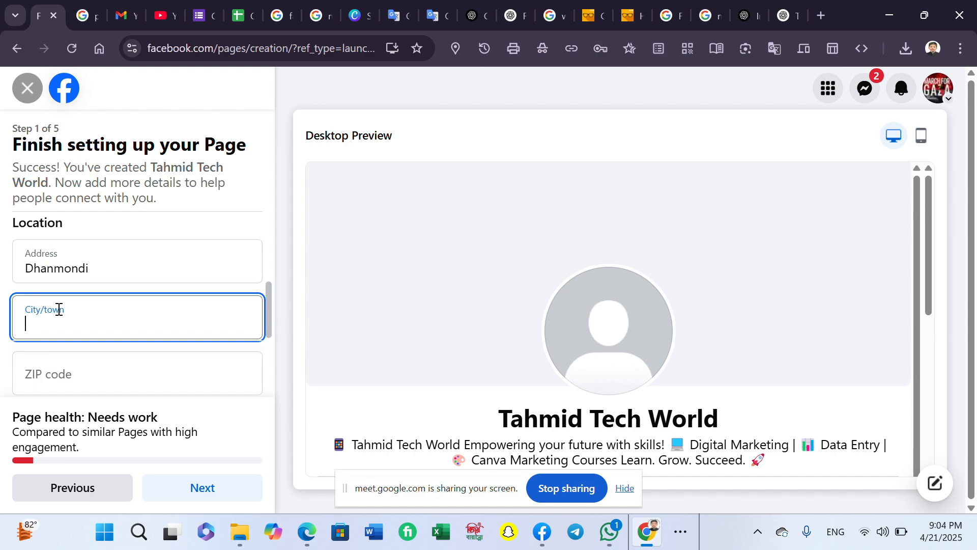
pyautogui.write('Dhaka')
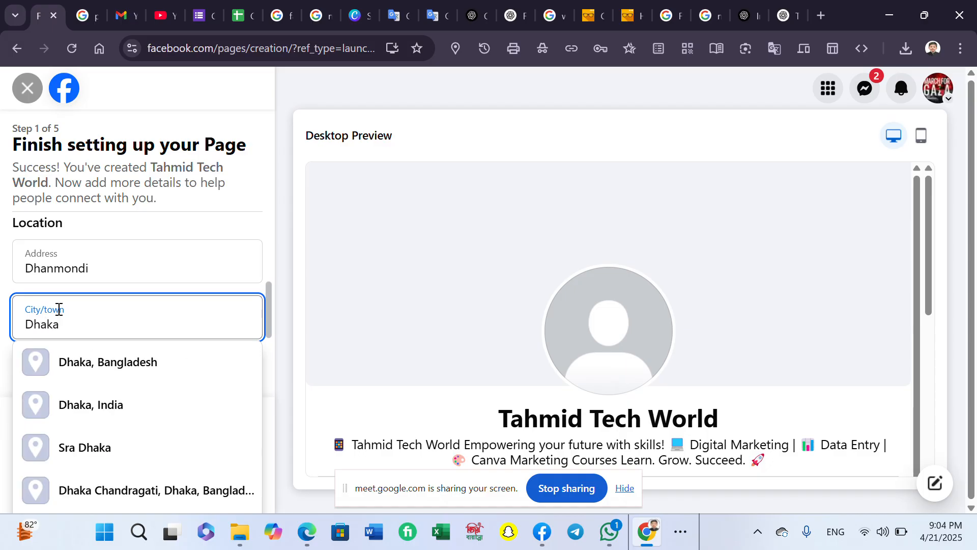
pyautogui.click(206, 368)
# - Enter the ZIP code, set hours to Always open, and continue to the next setup step
pyautogui.scroll(-3, 140, 257)
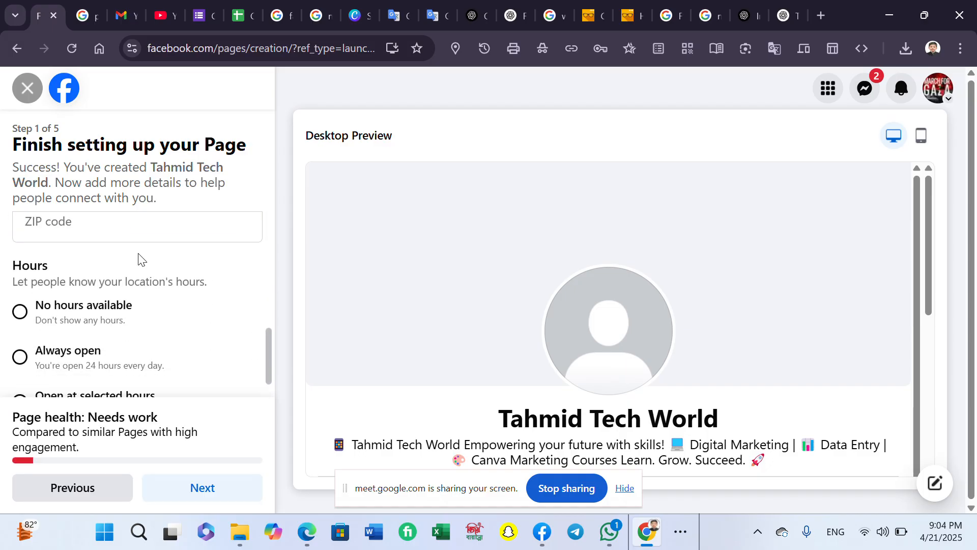
pyautogui.scroll(3, 124, 299)
pyautogui.scroll(-1, 129, 352)
pyautogui.scroll(-1, 128, 351)
pyautogui.click(117, 293)
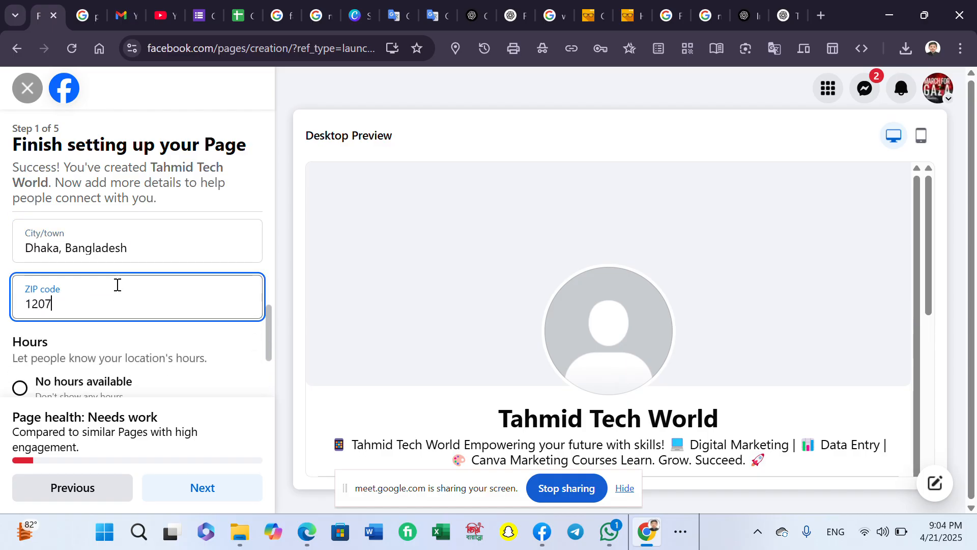
pyautogui.scroll(-2, 80, 392)
pyautogui.click(75, 331)
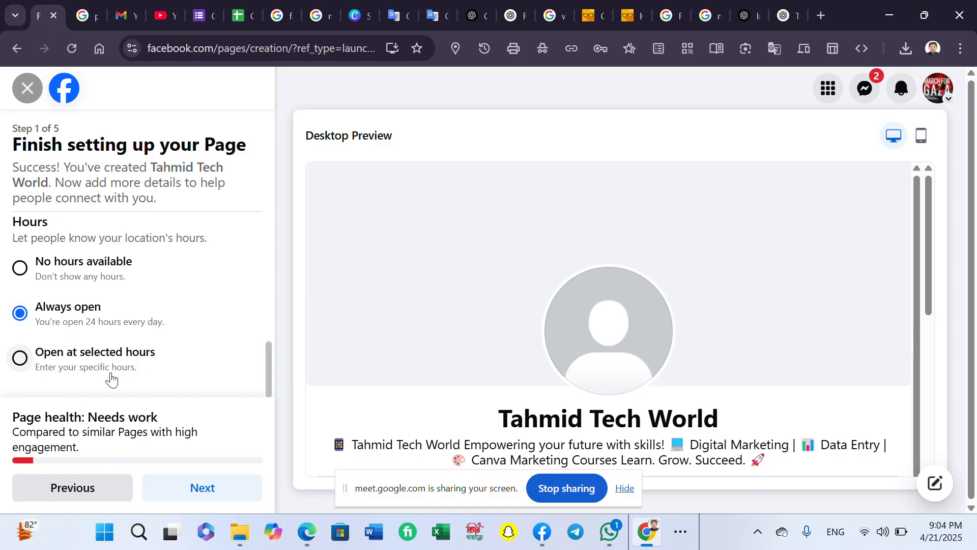
pyautogui.click(197, 486)
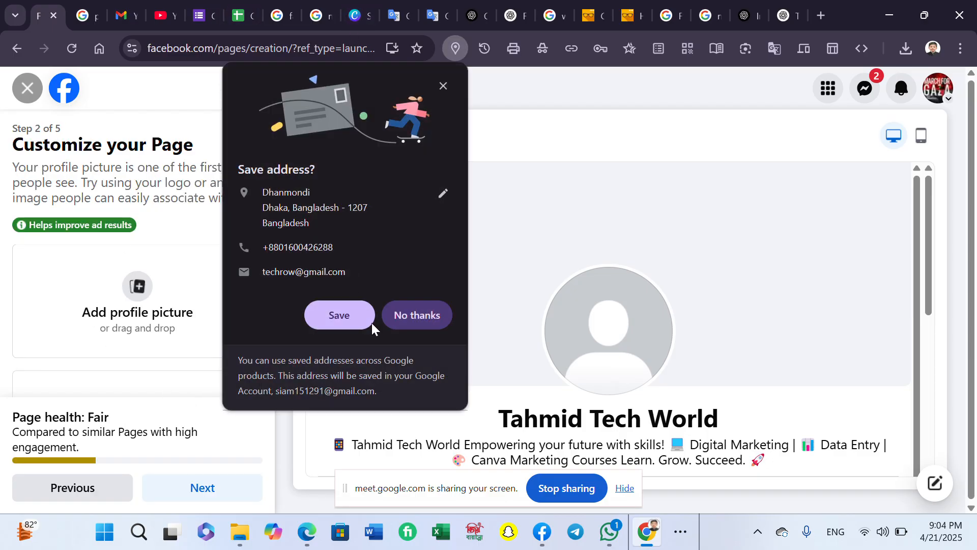
pyautogui.click(398, 319)
pyautogui.click(352, 10)
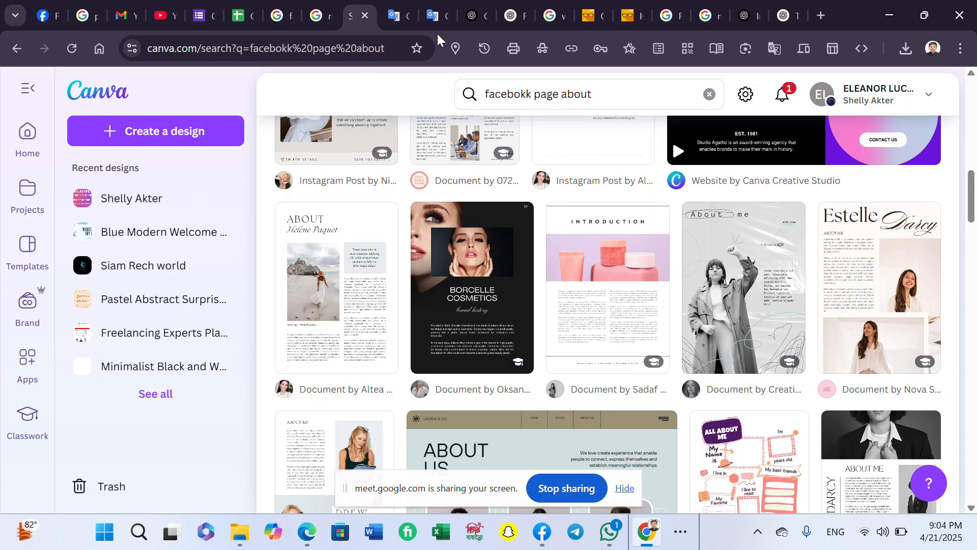
# - From the Canva home page, start a new blank Logo design
pyautogui.press('super+shift+s')
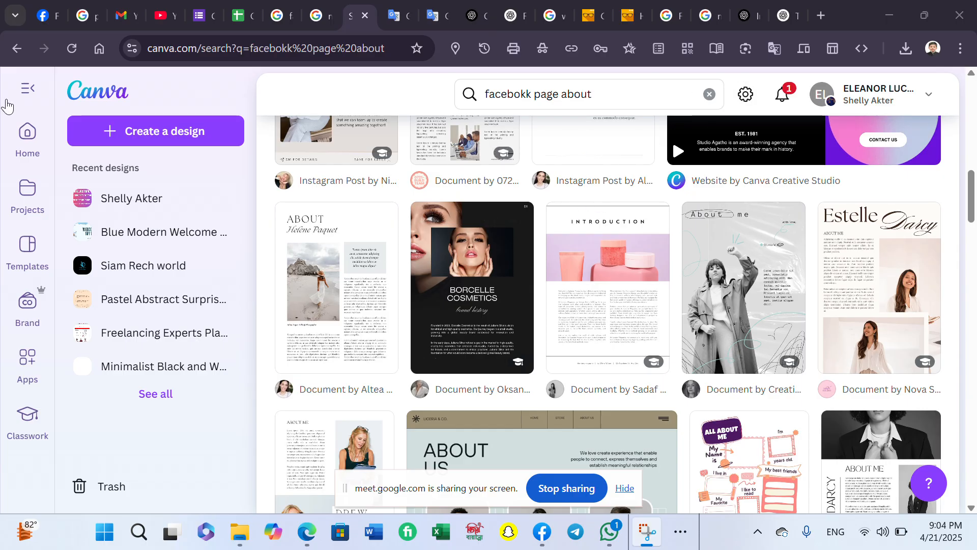
pyautogui.click(27, 134)
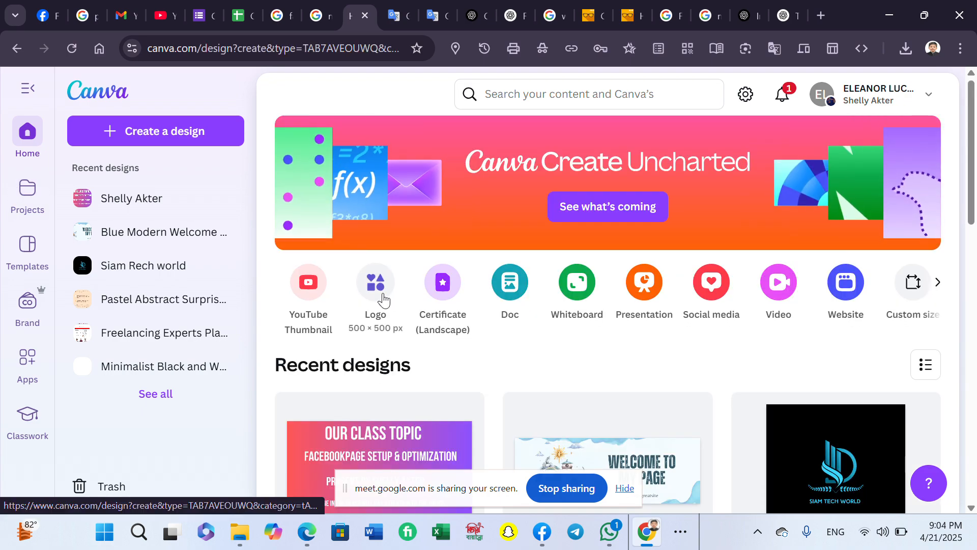
pyautogui.click(384, 298)
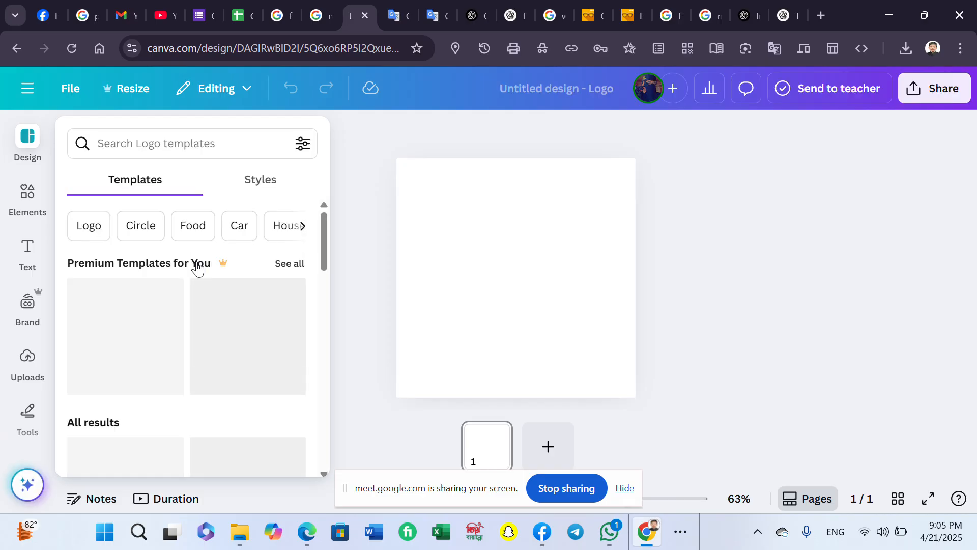
# - Apply the dark Black and Blue Initials Creative Logo template to the blank logo
pyautogui.scroll(-8, 204, 312)
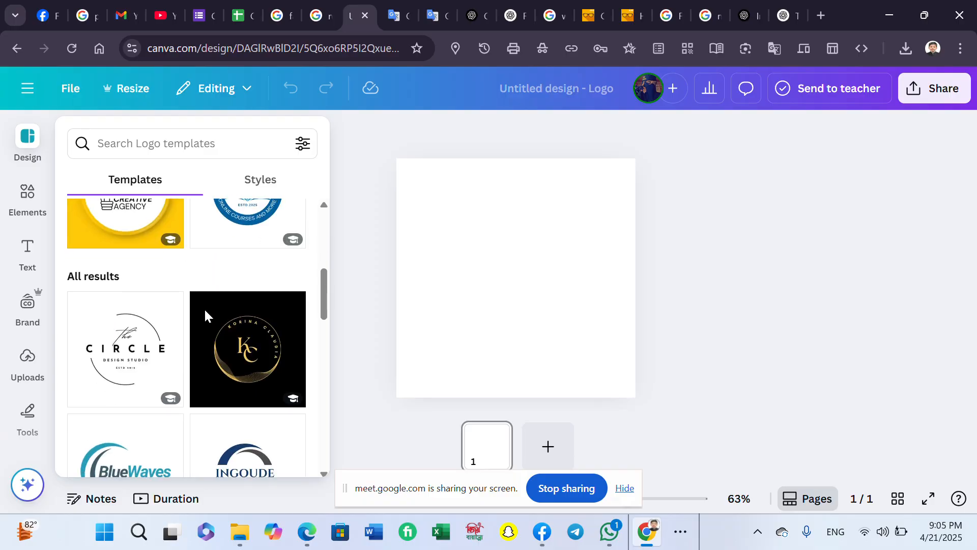
pyautogui.scroll(-10, 204, 318)
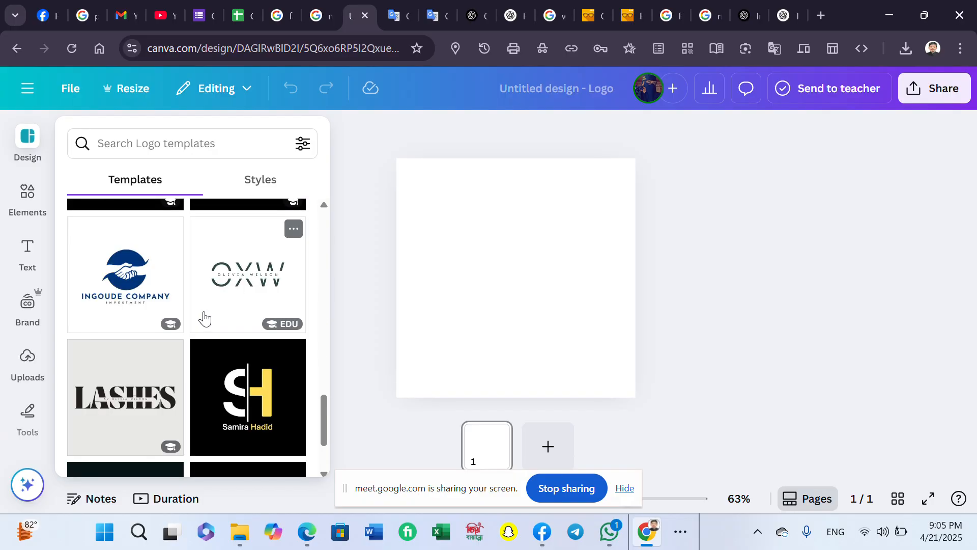
pyautogui.scroll(-6, 204, 318)
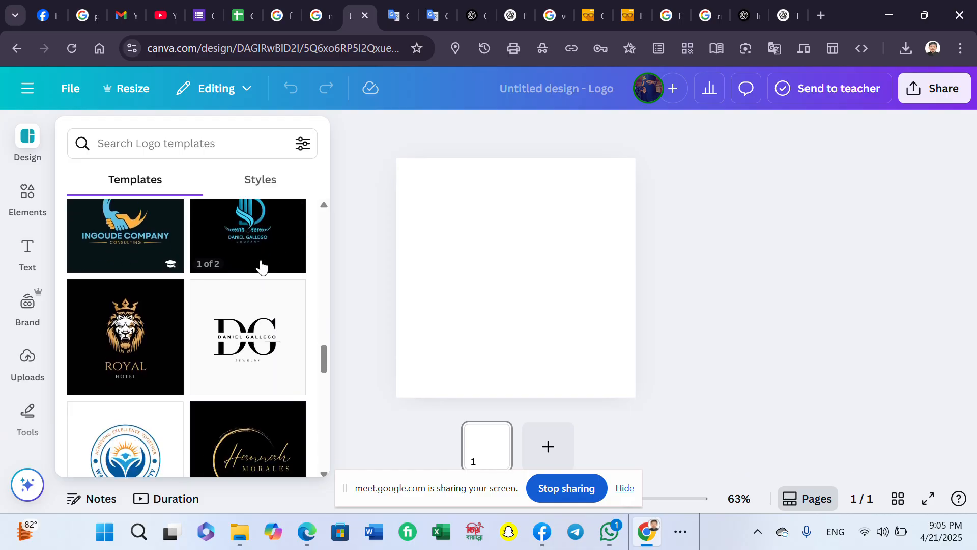
pyautogui.click(258, 256)
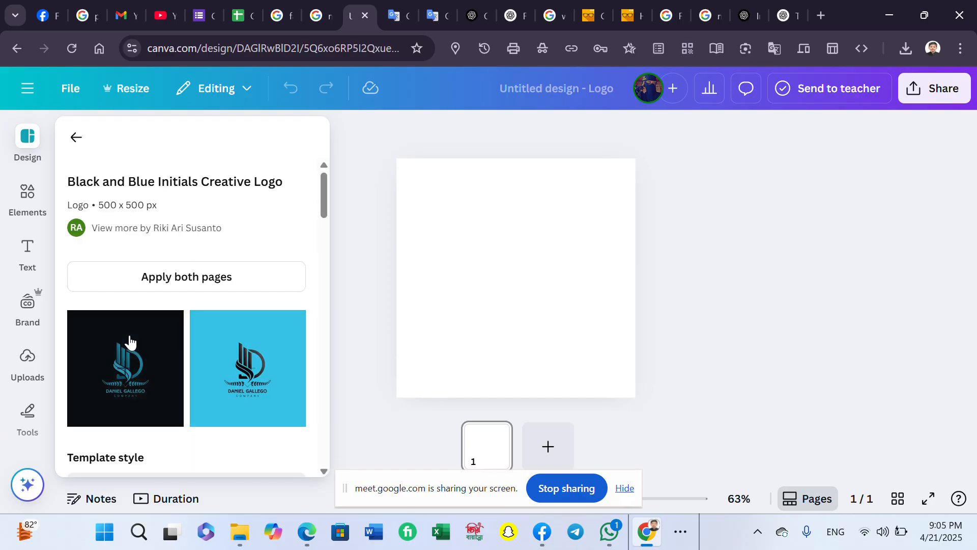
pyautogui.click(129, 342)
pyautogui.click(692, 310)
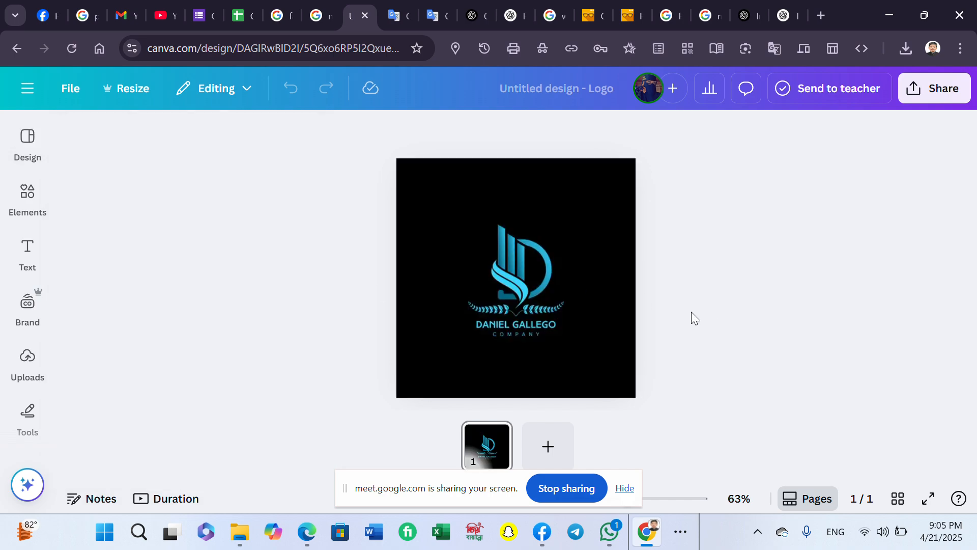
pyautogui.click(557, 323)
# - Replace the logo's name text with 'TAHMID TECH WORLD', widened to fit one line
pyautogui.doubleClick(542, 319)
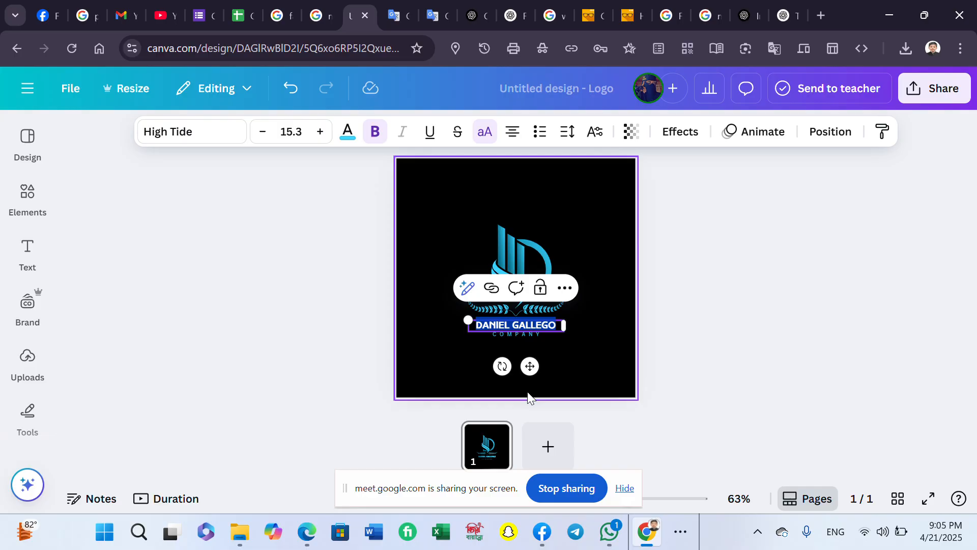
pyautogui.write('TAHMI')
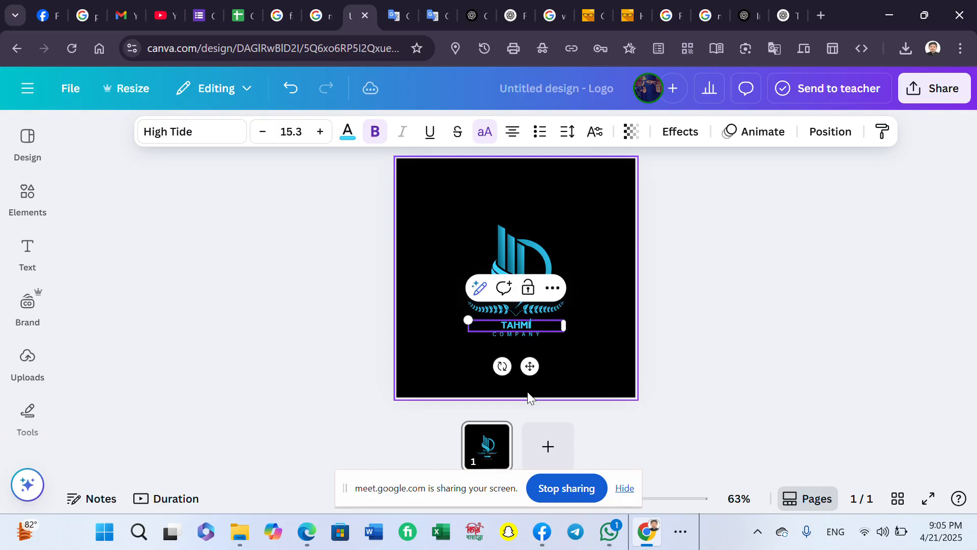
pyautogui.write('D TECH WORLD')
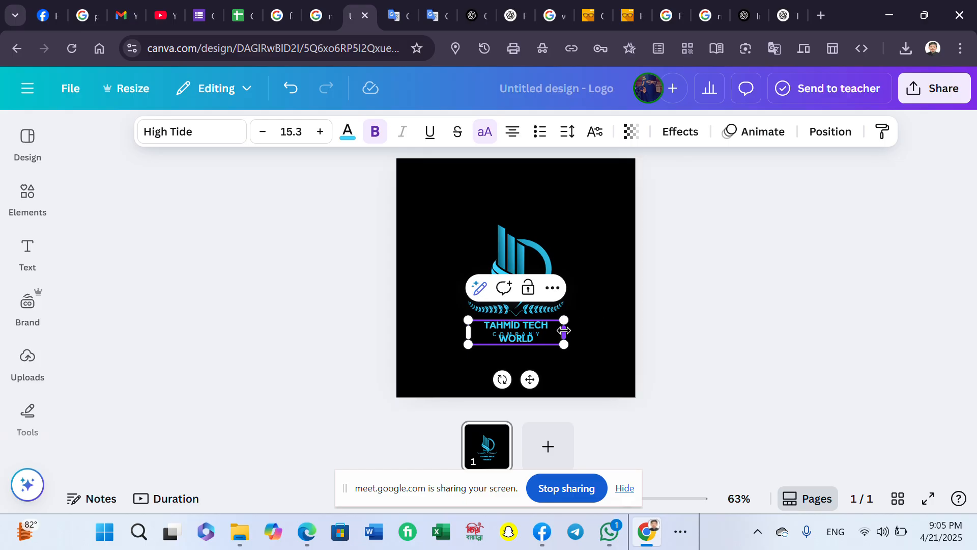
pyautogui.moveTo(564, 332); pyautogui.dragTo(603, 328)
# - Reposition the COMPANY line and the TAHMID TECH WORLD title so they sit neatly together
pyautogui.click(560, 347)
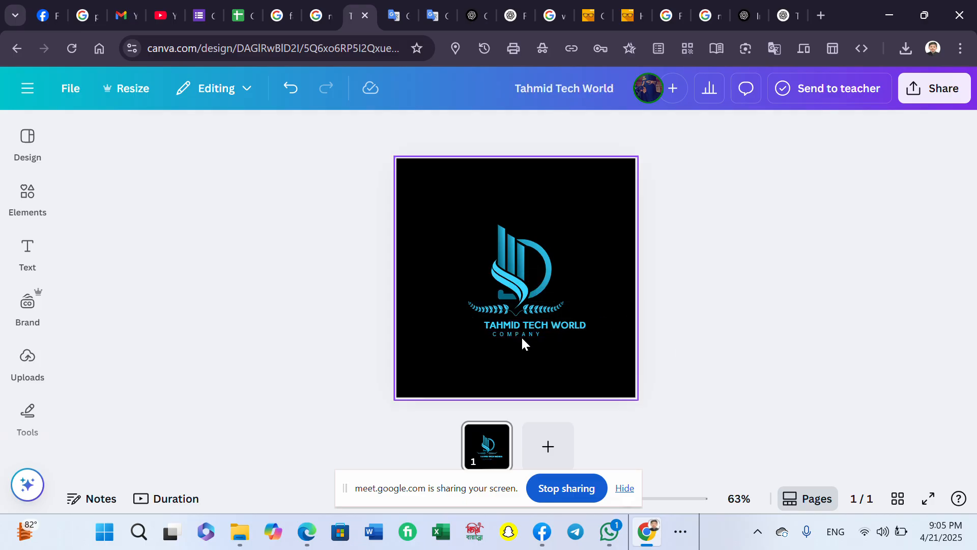
pyautogui.moveTo(520, 335); pyautogui.dragTo(528, 346)
pyautogui.click(578, 328)
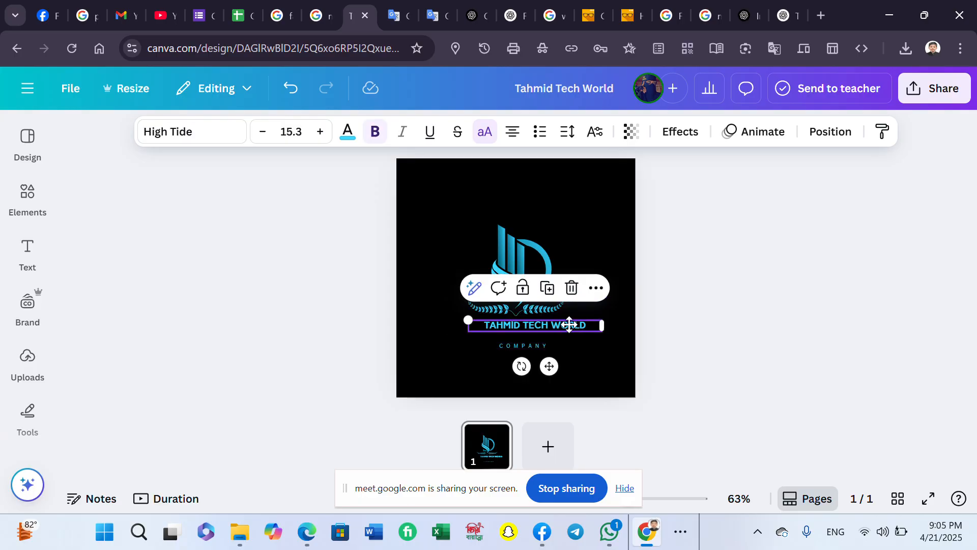
pyautogui.moveTo(579, 328); pyautogui.dragTo(536, 349)
pyautogui.click(651, 357)
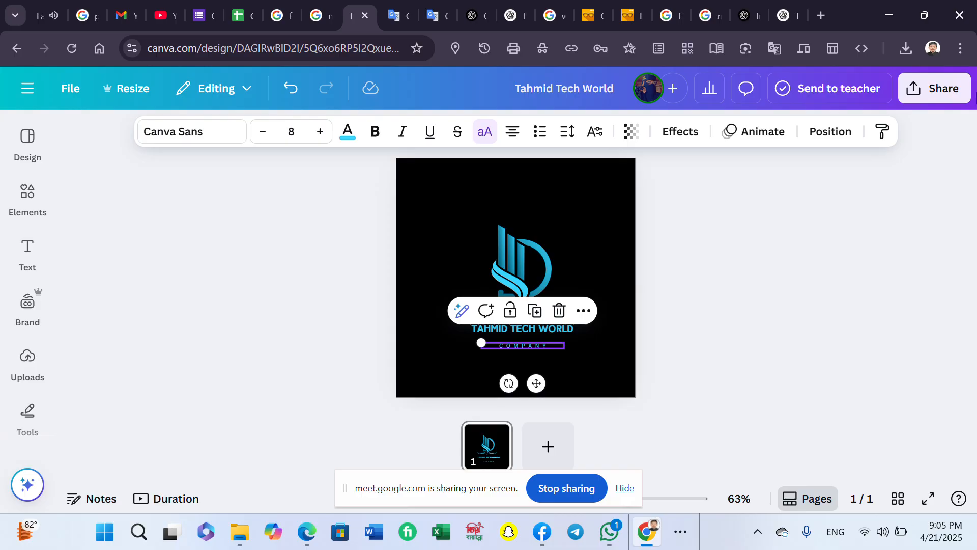
# - Download the Tahmid Tech World logo as a JPG and return to the Facebook Page setup
pyautogui.click(935, 88)
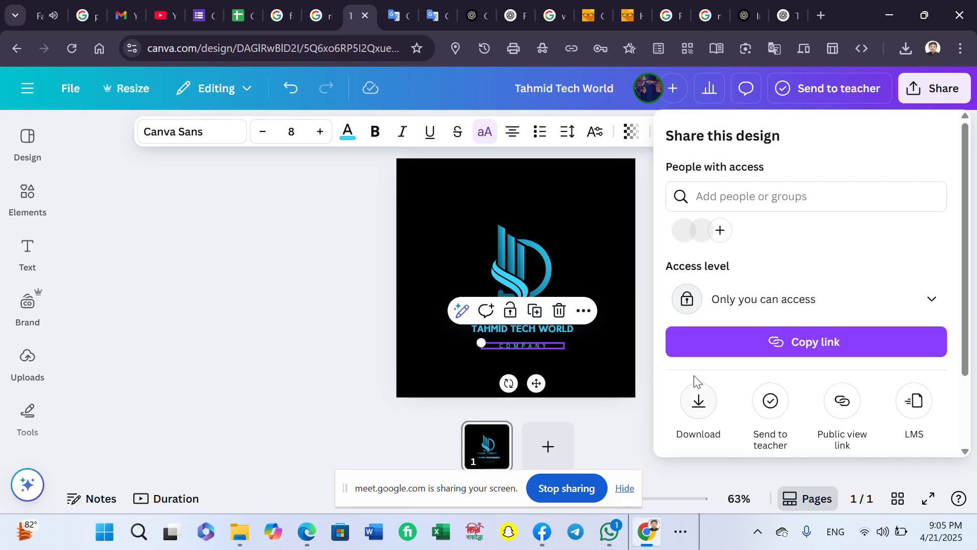
pyautogui.click(698, 394)
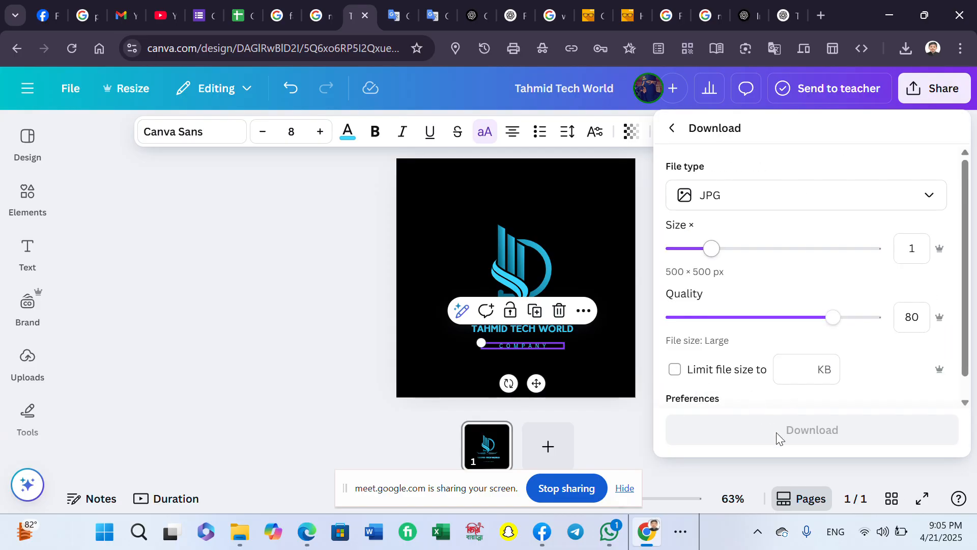
pyautogui.click(812, 429)
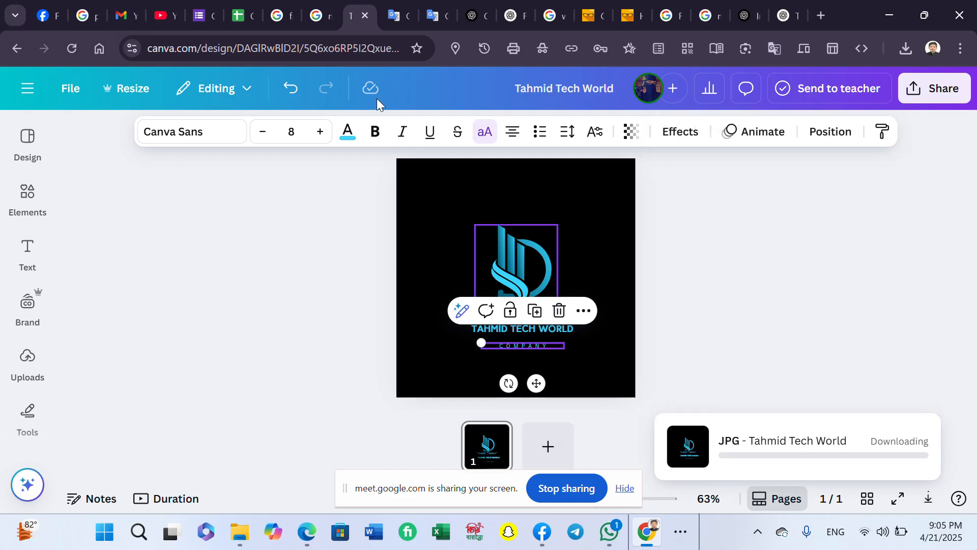
pyautogui.click(45, 17)
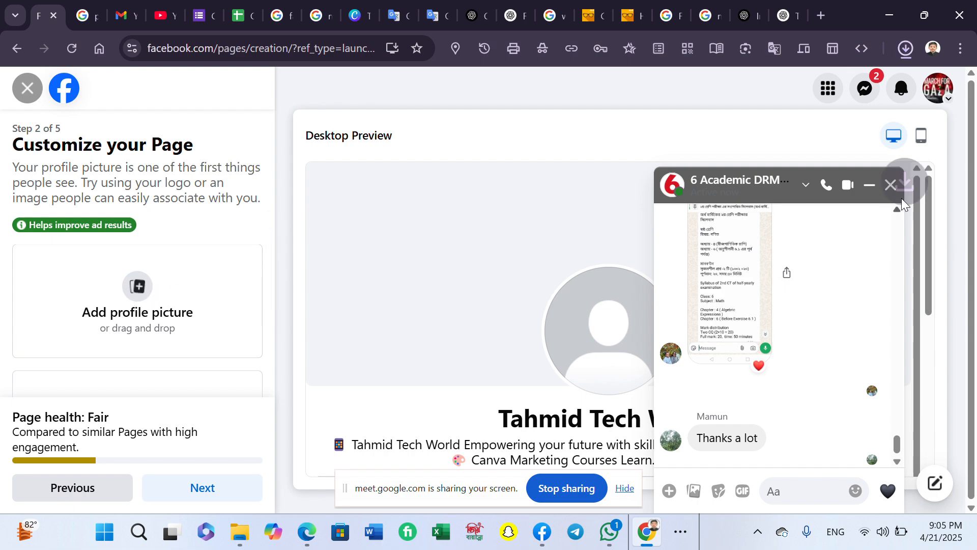
pyautogui.click(890, 184)
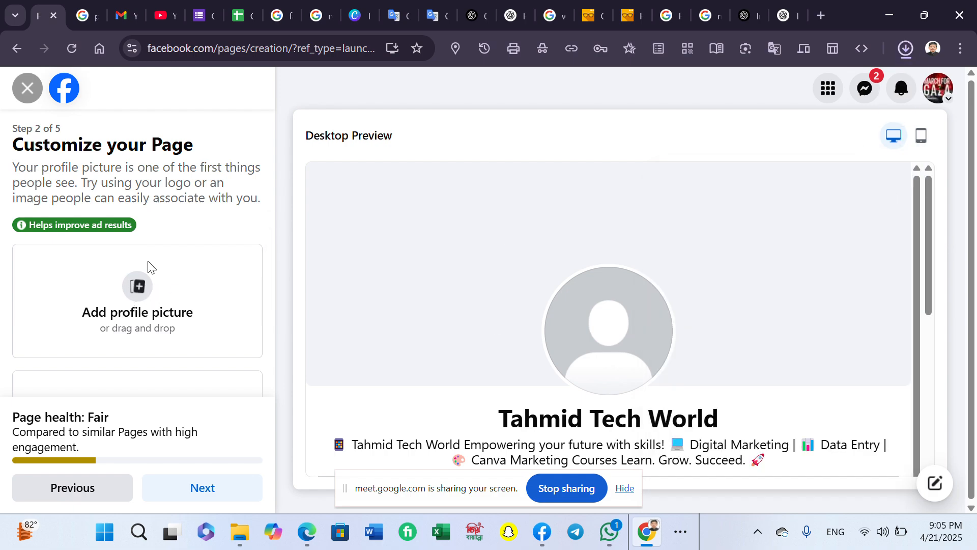
pyautogui.click(128, 294)
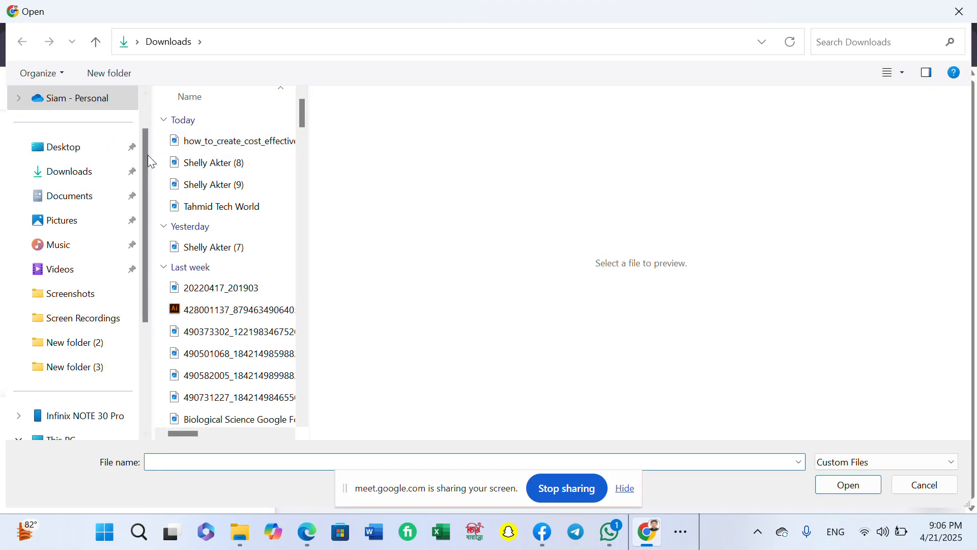
pyautogui.click(232, 142)
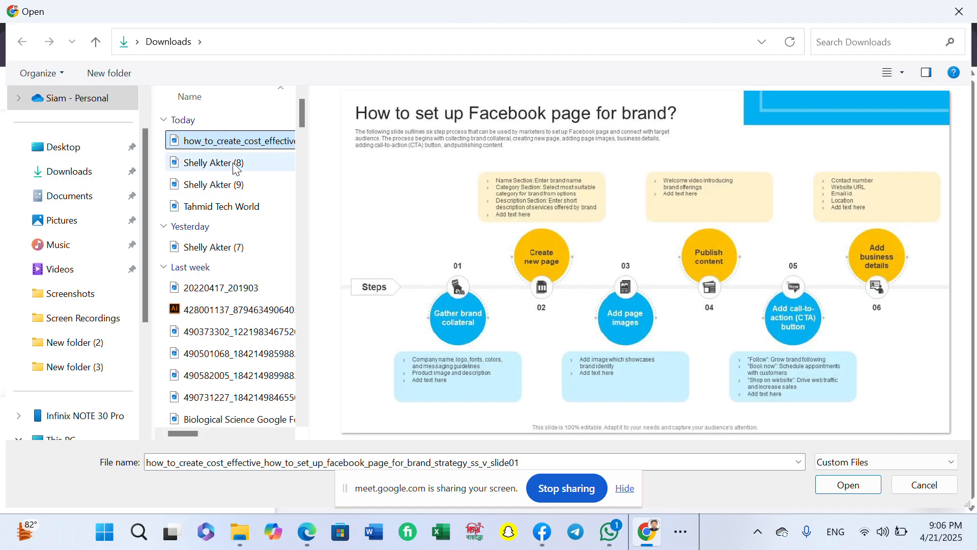
pyautogui.click(236, 206)
pyautogui.click(838, 483)
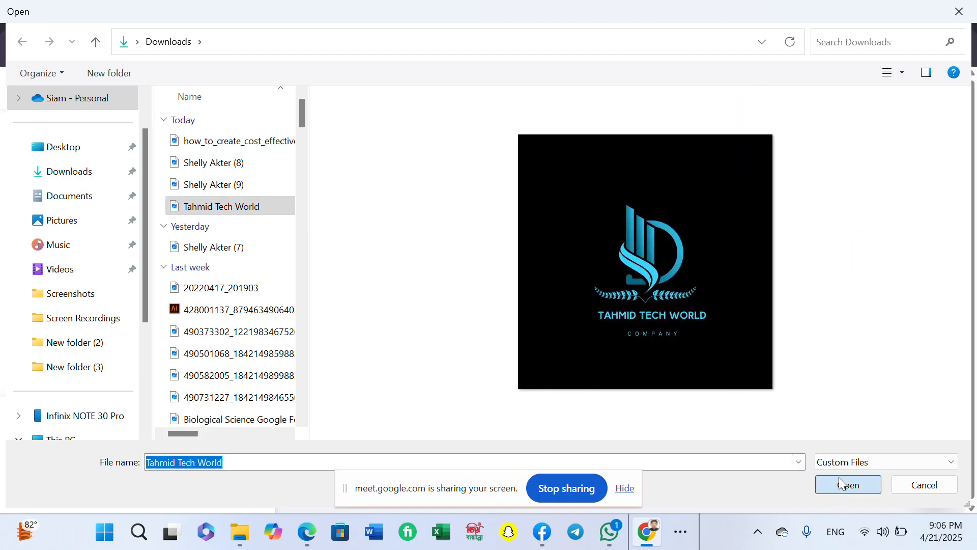
pyautogui.scroll(-3, 239, 298)
pyautogui.scroll(1, 209, 303)
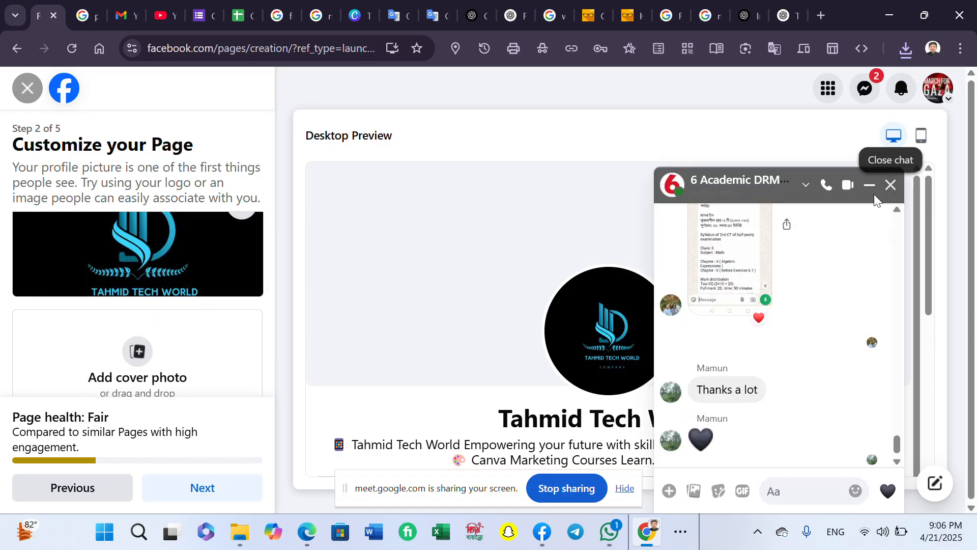
pyautogui.click(889, 186)
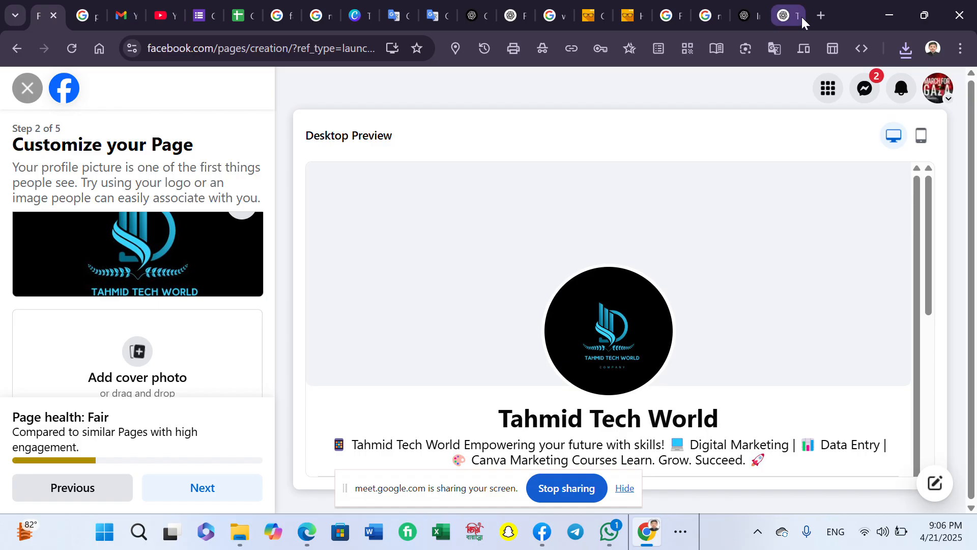
# - Search Canva for 'fabook page cover' and open the Blue Modern Welcome to My Page design
pyautogui.click(360, 26)
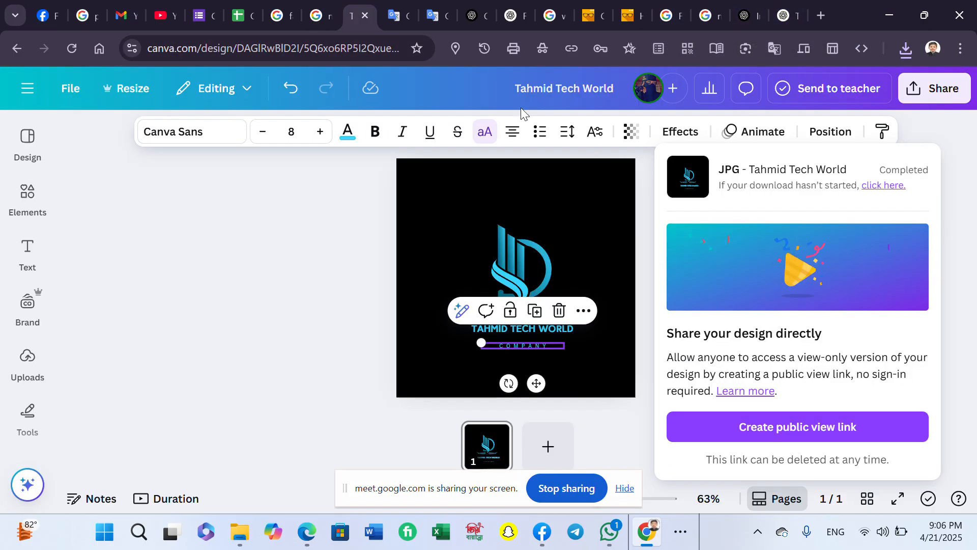
pyautogui.click(20, 82)
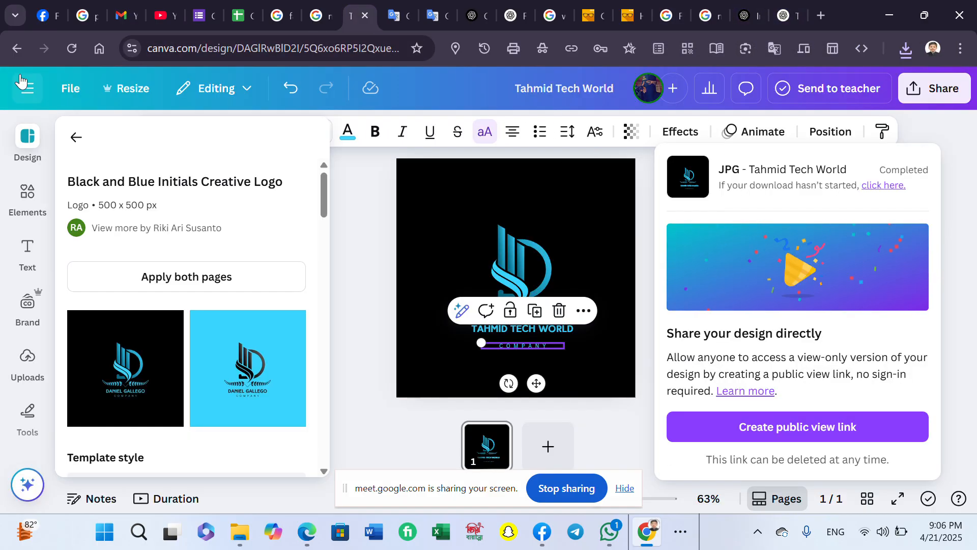
pyautogui.click(18, 48)
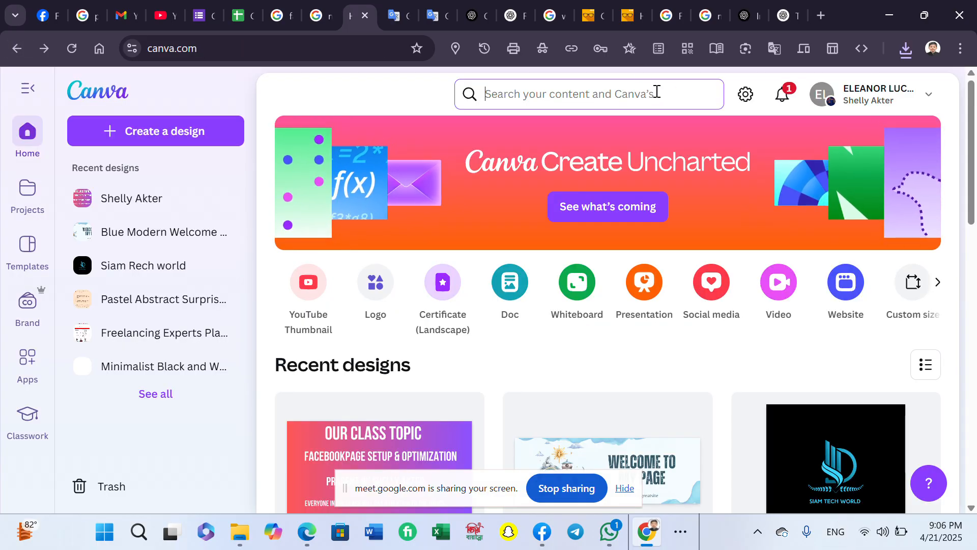
pyautogui.click(655, 91)
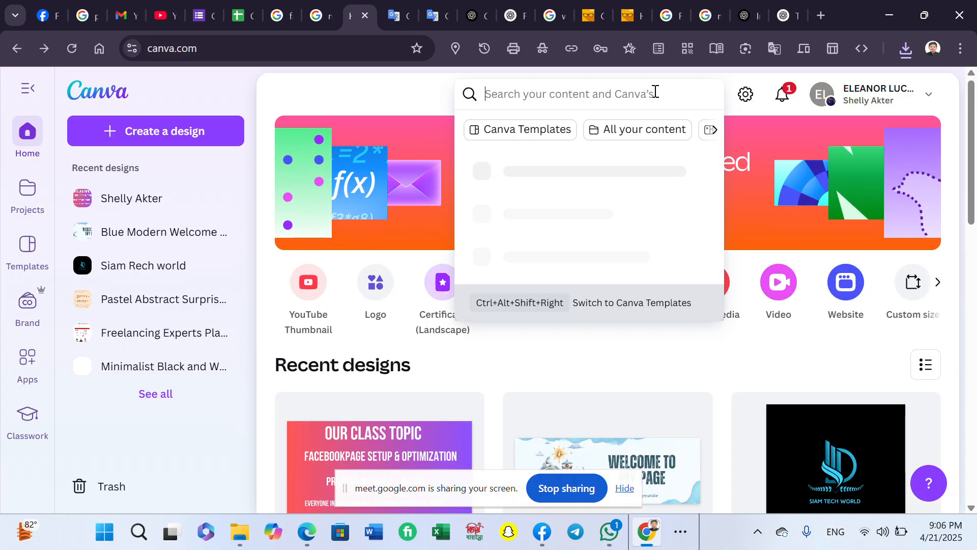
pyautogui.write('fabook')
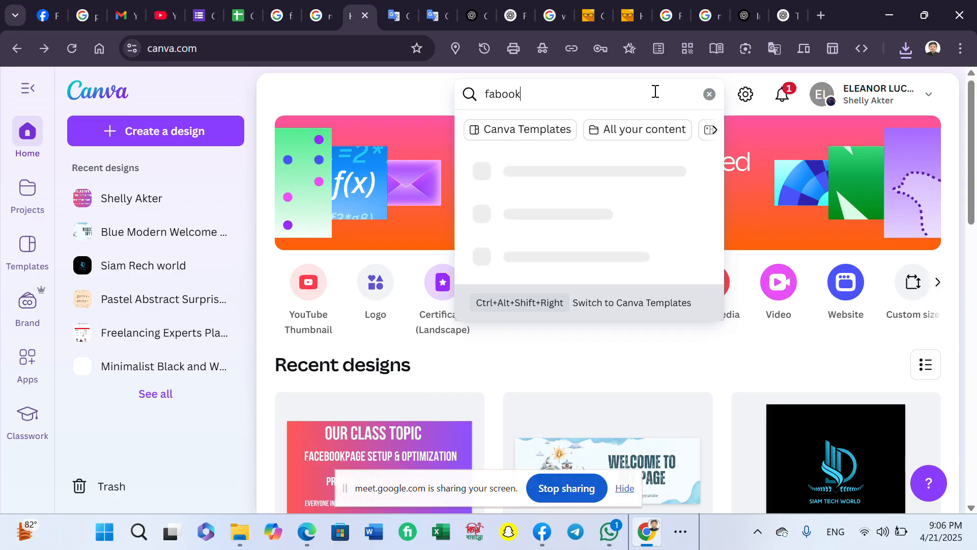
pyautogui.write(' page ')
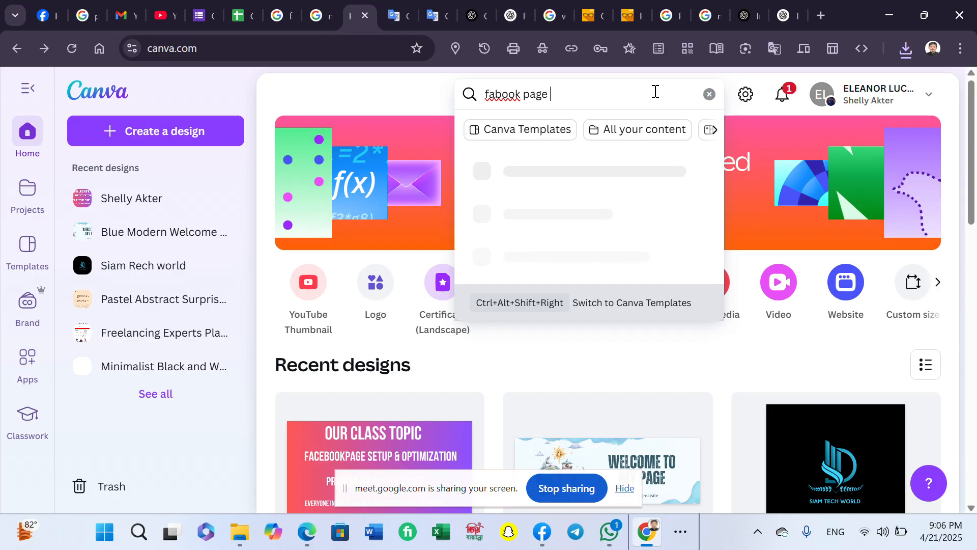
pyautogui.write('cover')
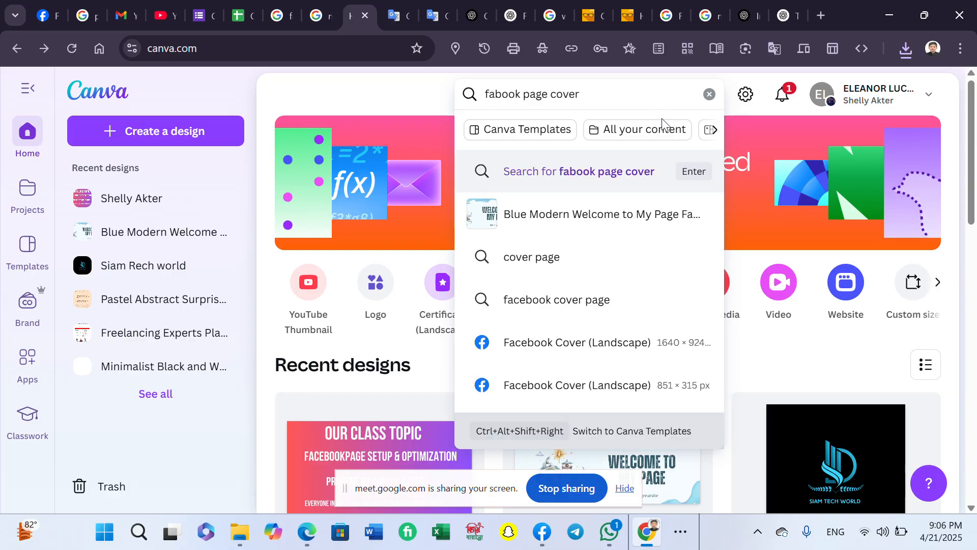
pyautogui.click(614, 229)
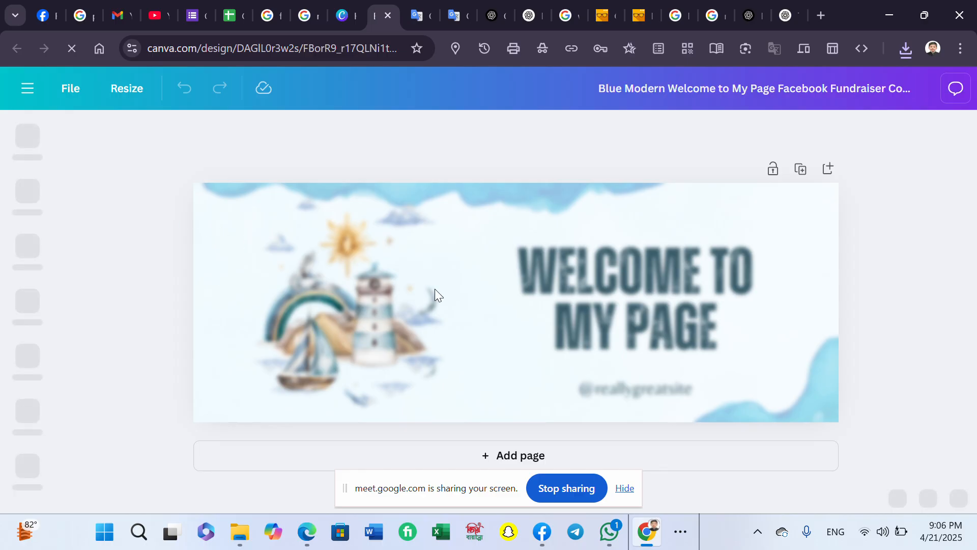
pyautogui.click(649, 390)
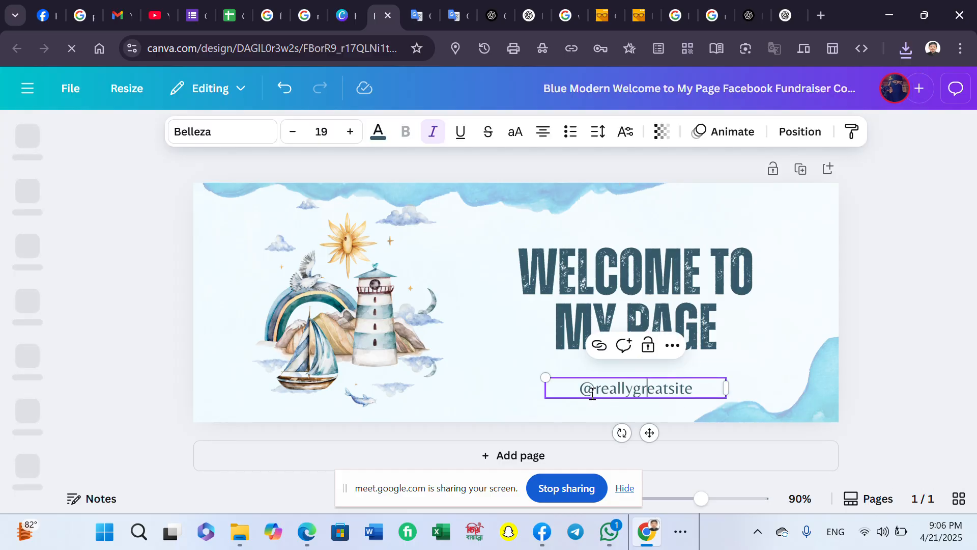
pyautogui.doubleClick(585, 389)
pyautogui.write('T')
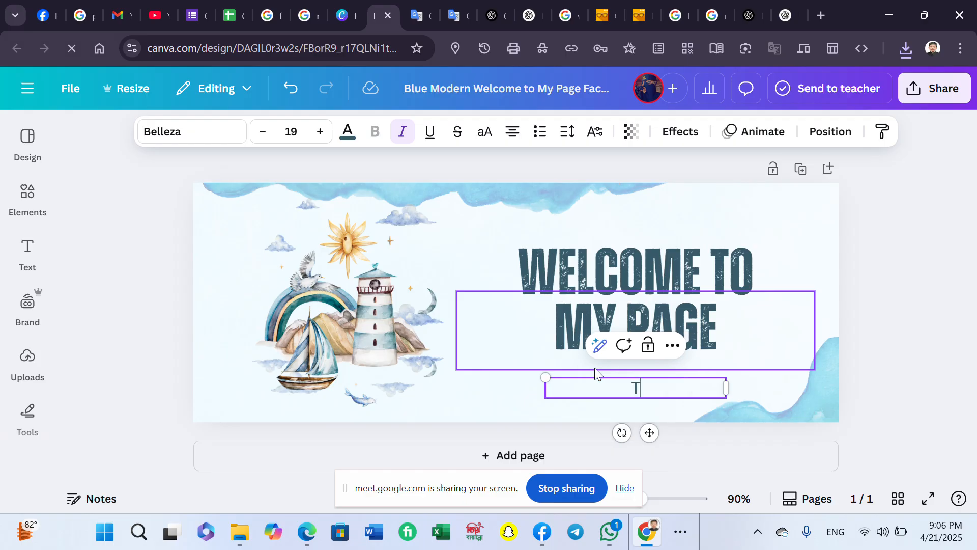
pyautogui.write('ahmid')
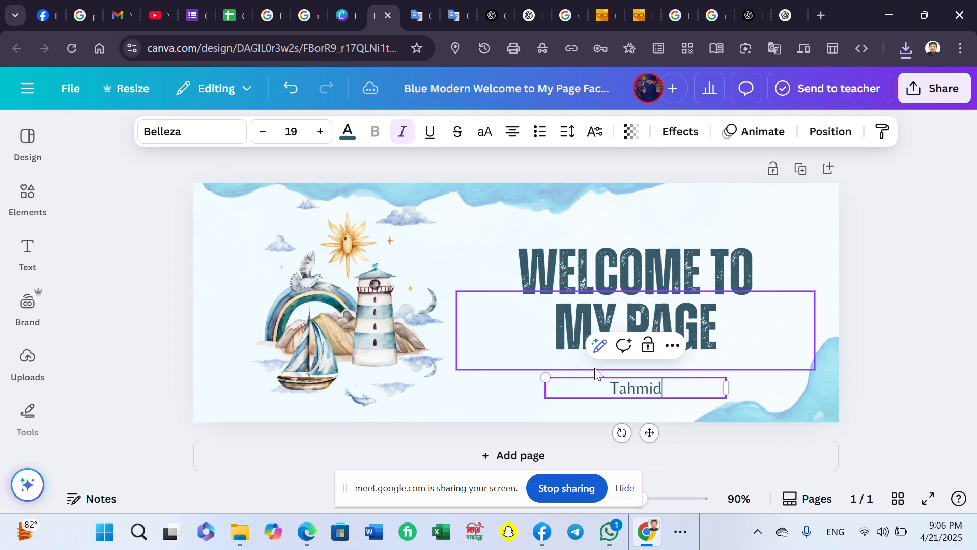
pyautogui.write(' Tech World')
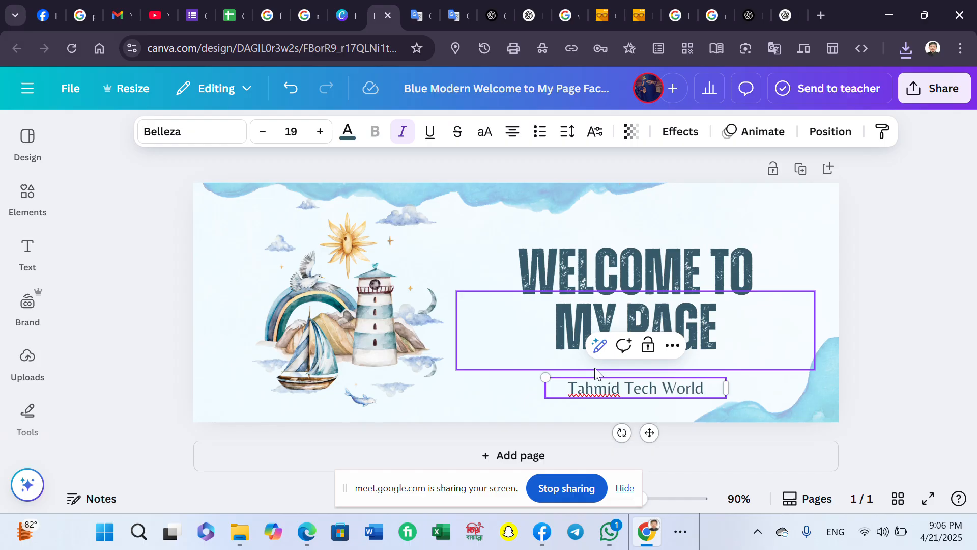
pyautogui.click(906, 339)
# - Search Elements for digital marketing icons and place the laptop graphic on the cover
pyautogui.click(27, 138)
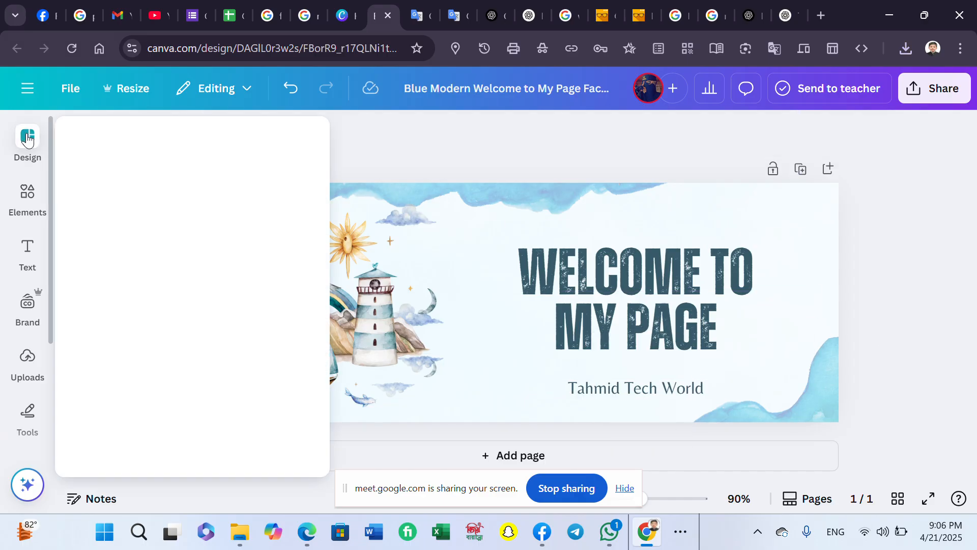
pyautogui.click(152, 138)
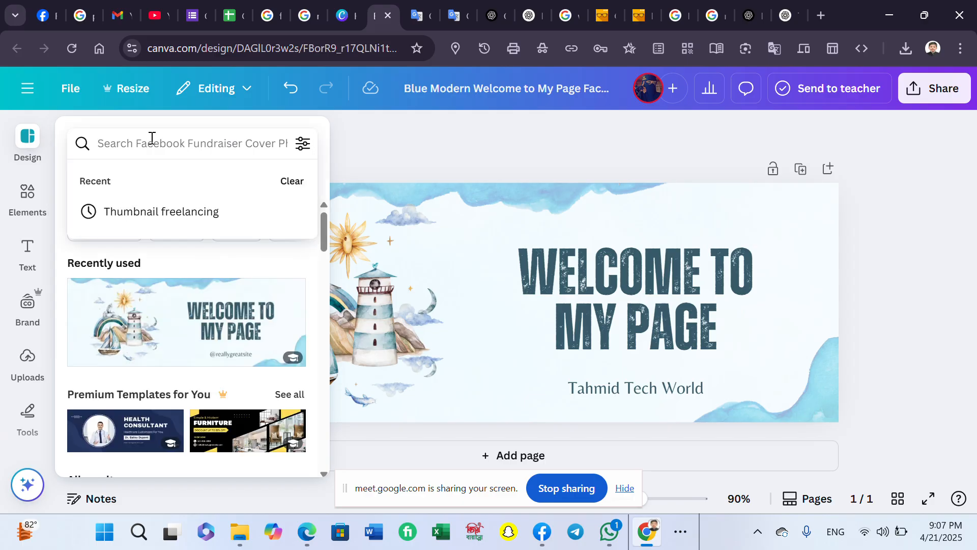
pyautogui.click(37, 198)
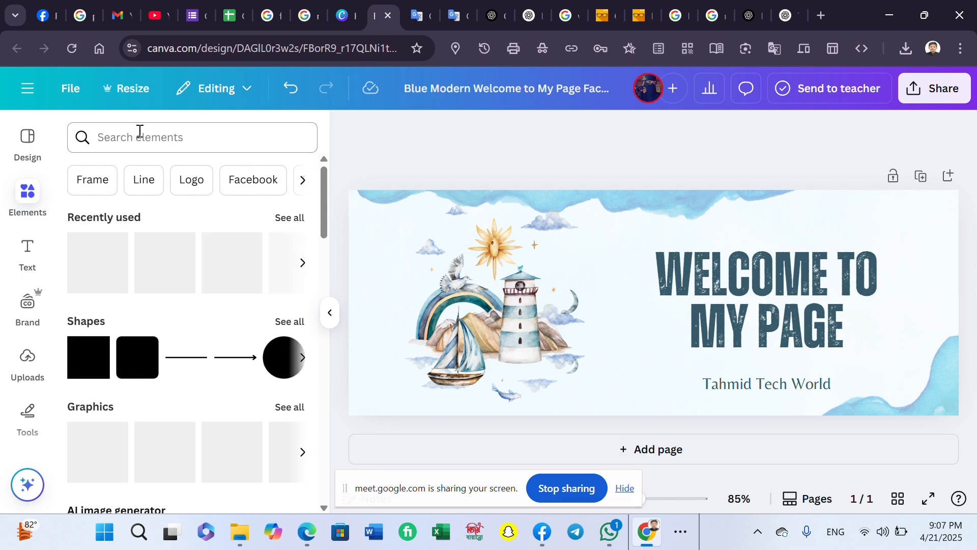
pyautogui.click(140, 130)
pyautogui.write('dig')
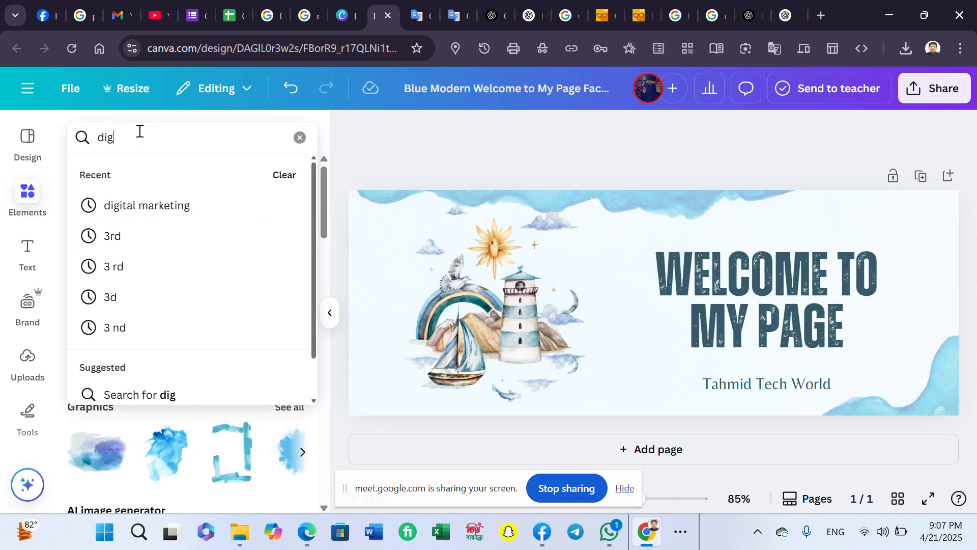
pyautogui.write('ital marketing')
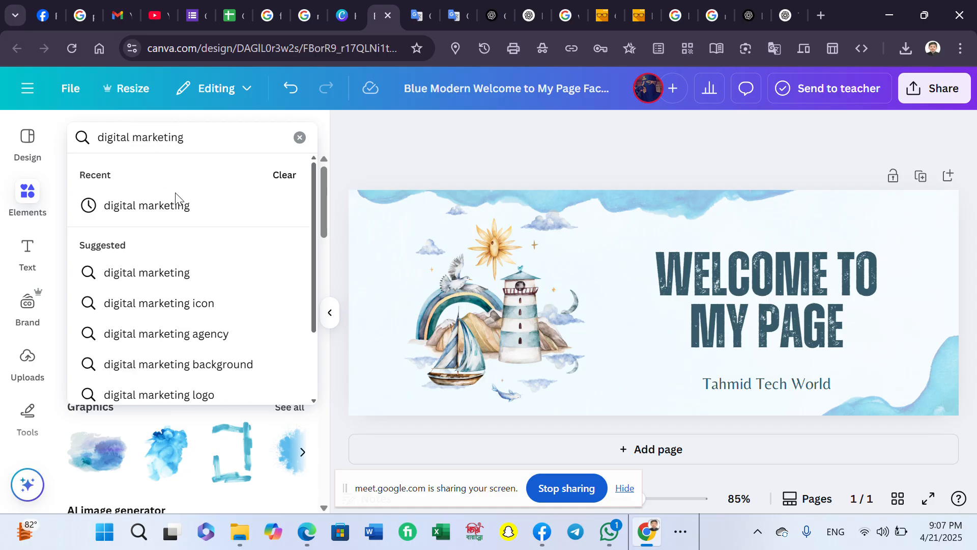
pyautogui.click(233, 303)
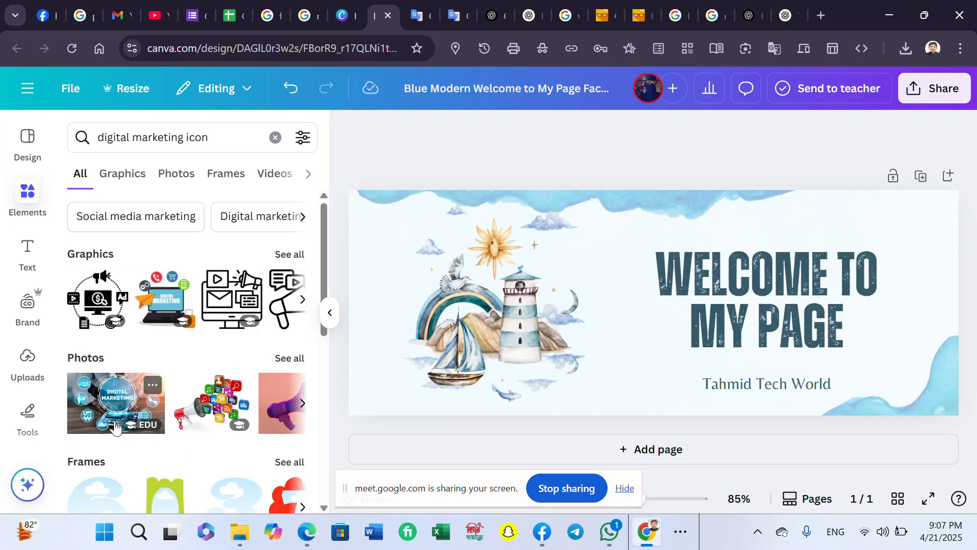
pyautogui.moveTo(164, 306); pyautogui.dragTo(464, 297)
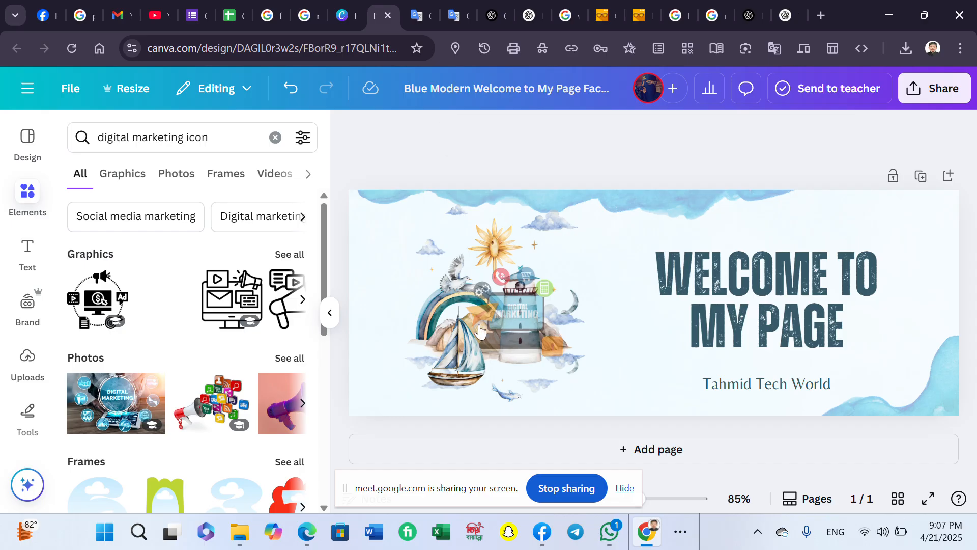
# - Remove the lighthouse illustration and enlarge the laptop graphic to fill the cover's left side
pyautogui.moveTo(447, 367); pyautogui.dragTo(291, 448)
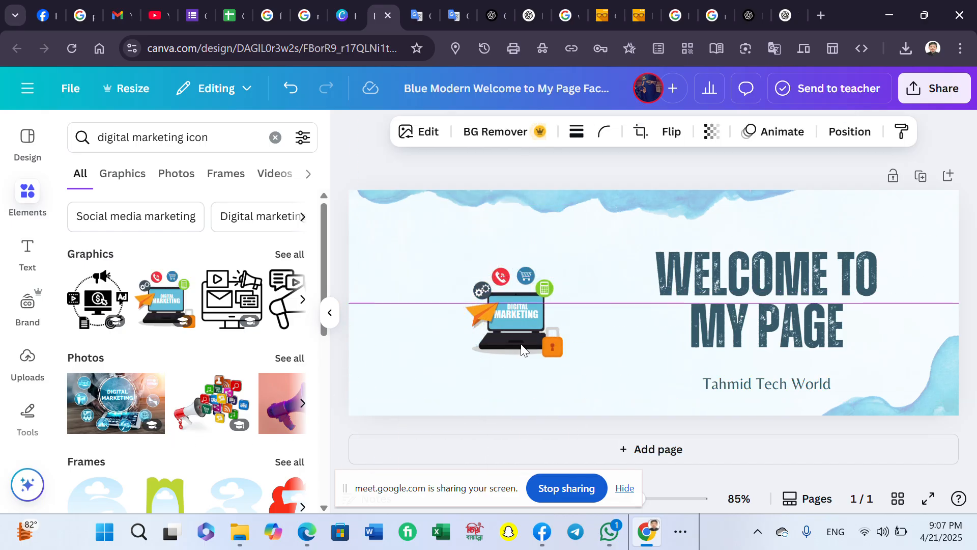
pyautogui.moveTo(533, 326); pyautogui.dragTo(511, 325)
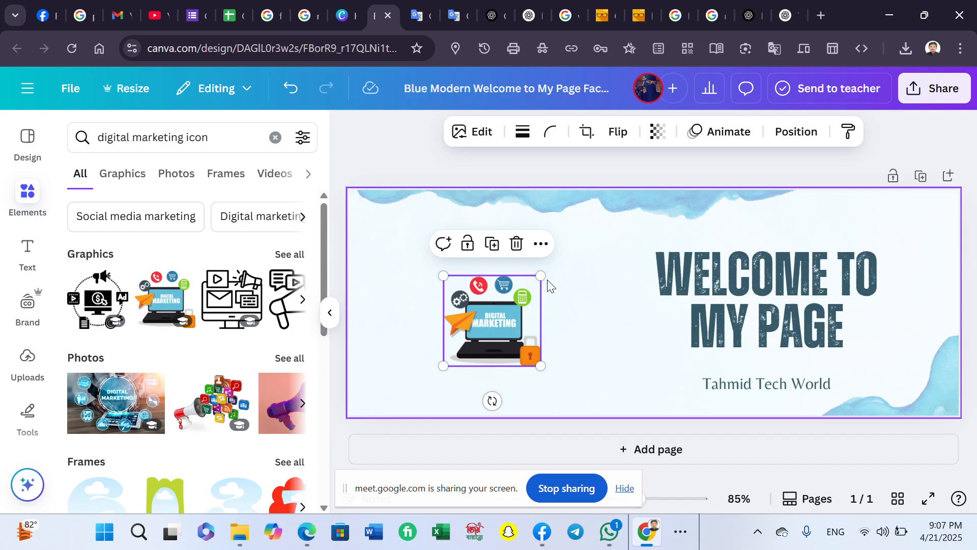
pyautogui.moveTo(566, 243); pyautogui.dragTo(580, 239)
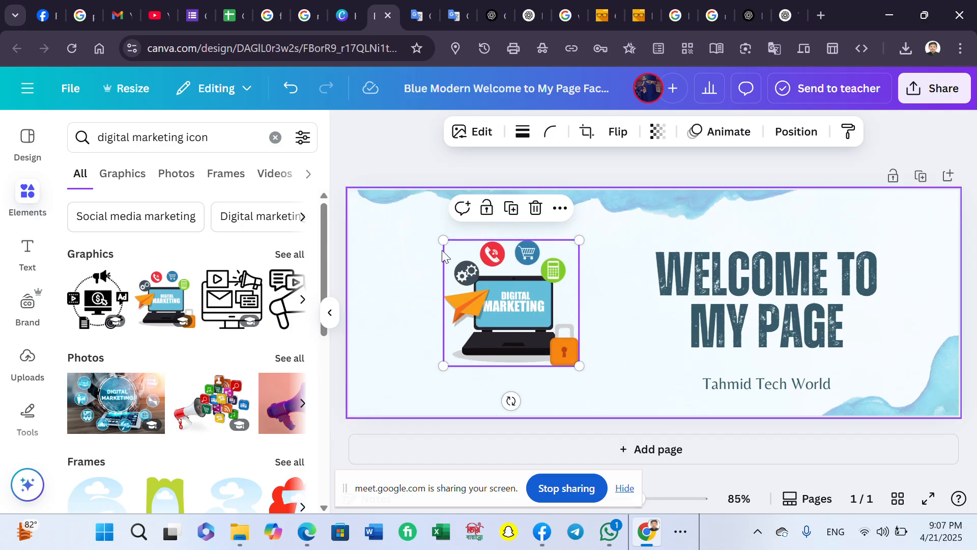
pyautogui.moveTo(438, 242); pyautogui.dragTo(410, 236)
pyautogui.moveTo(423, 365); pyautogui.dragTo(383, 401)
pyautogui.click(813, 162)
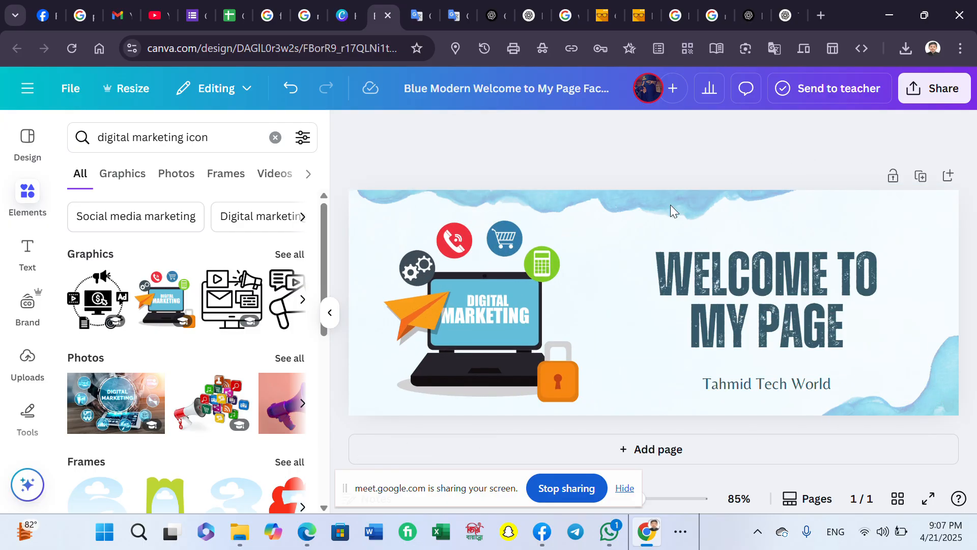
# - Download the Welcome to My Page banner as a JPG and return to the Facebook Page setup
pyautogui.click(939, 95)
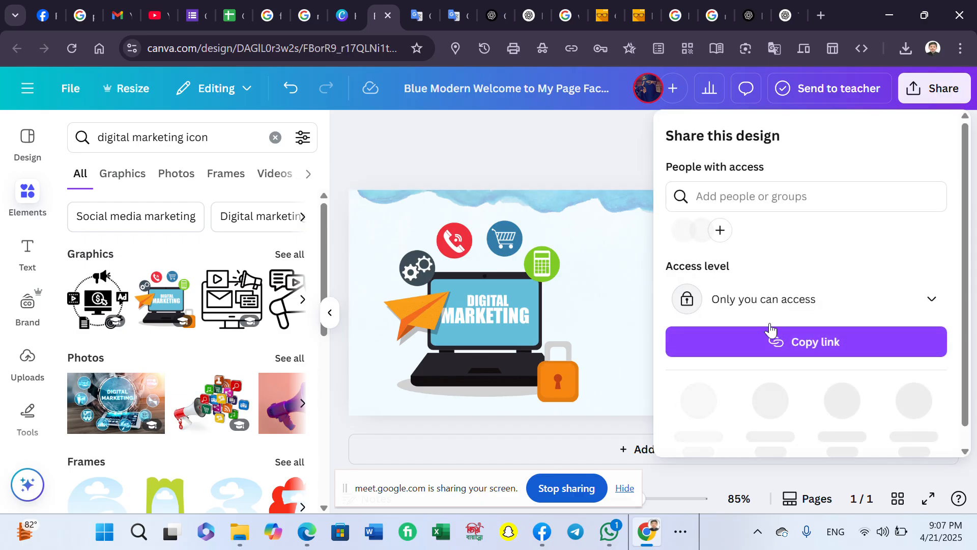
pyautogui.click(697, 398)
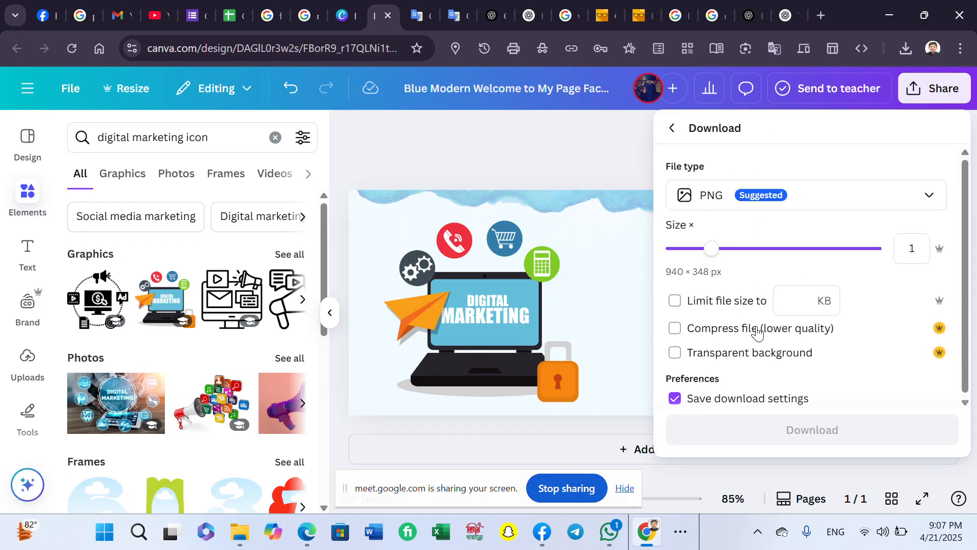
pyautogui.click(788, 201)
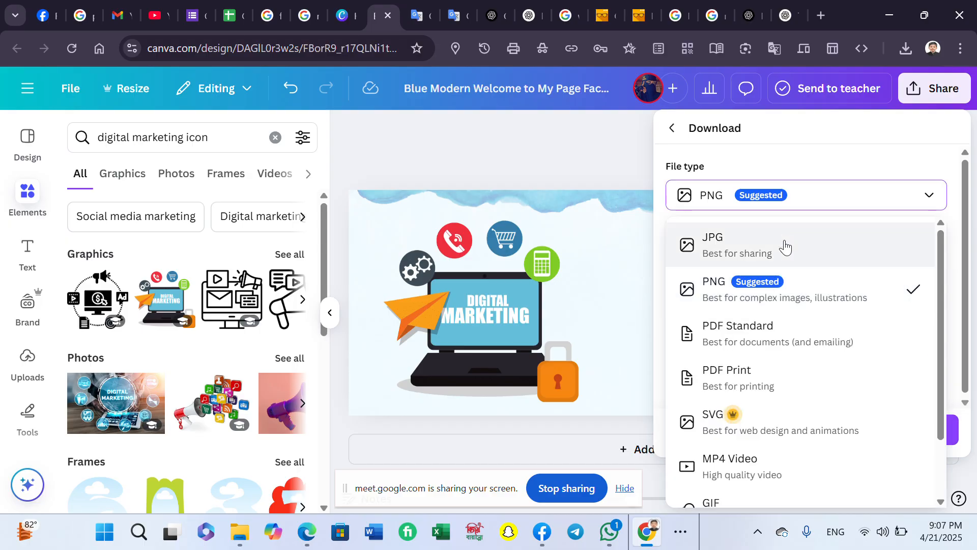
pyautogui.click(785, 238)
pyautogui.click(834, 433)
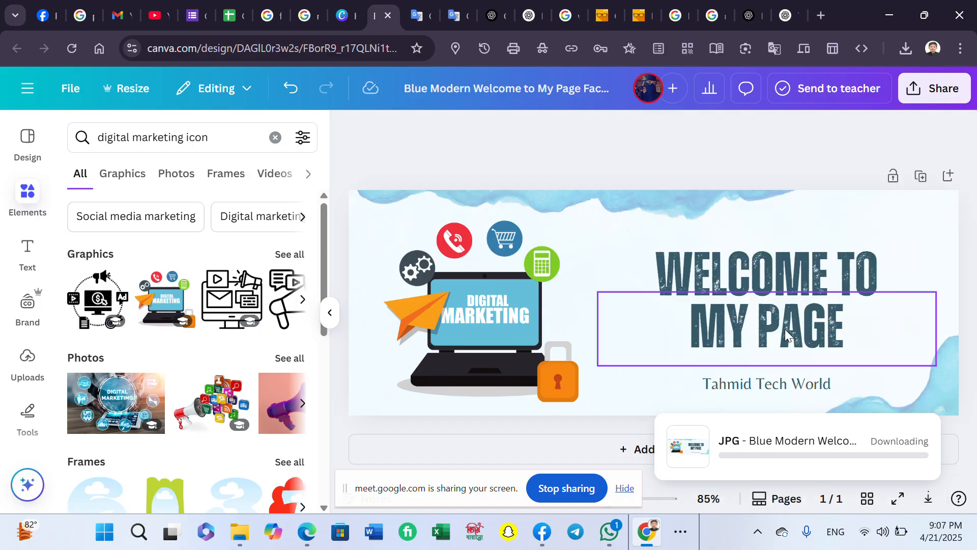
pyautogui.click(48, 16)
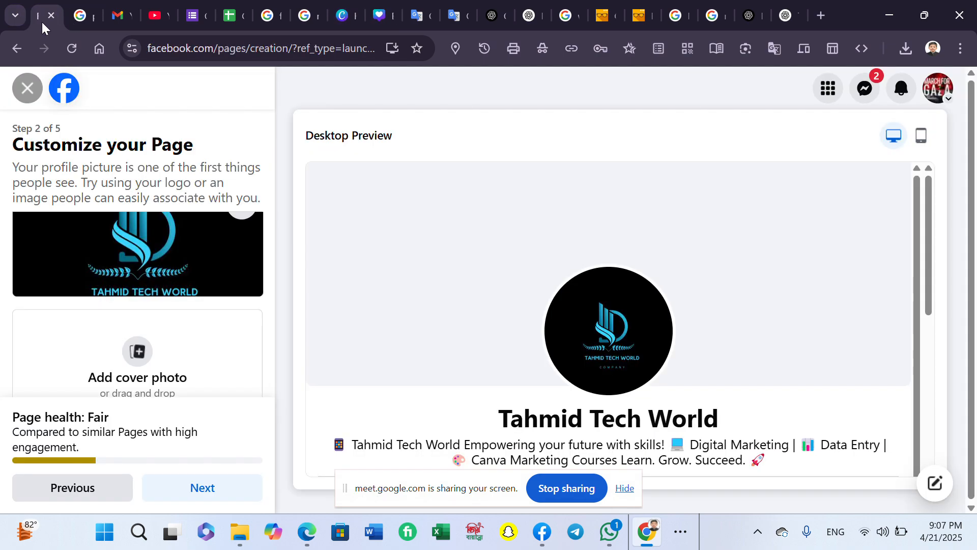
# - Upload the downloaded Blue Modern Welcome banner as the Page's cover photo
pyautogui.click(138, 352)
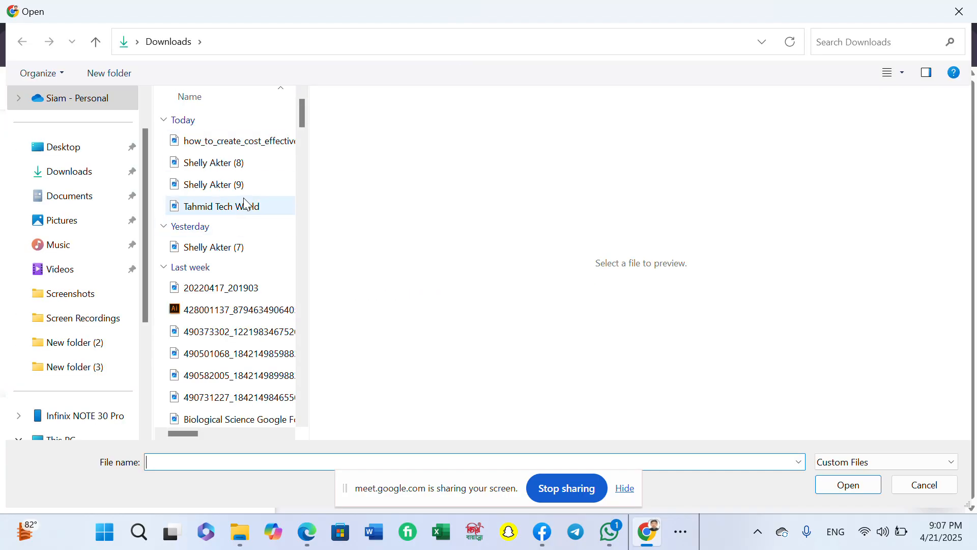
pyautogui.click(244, 229)
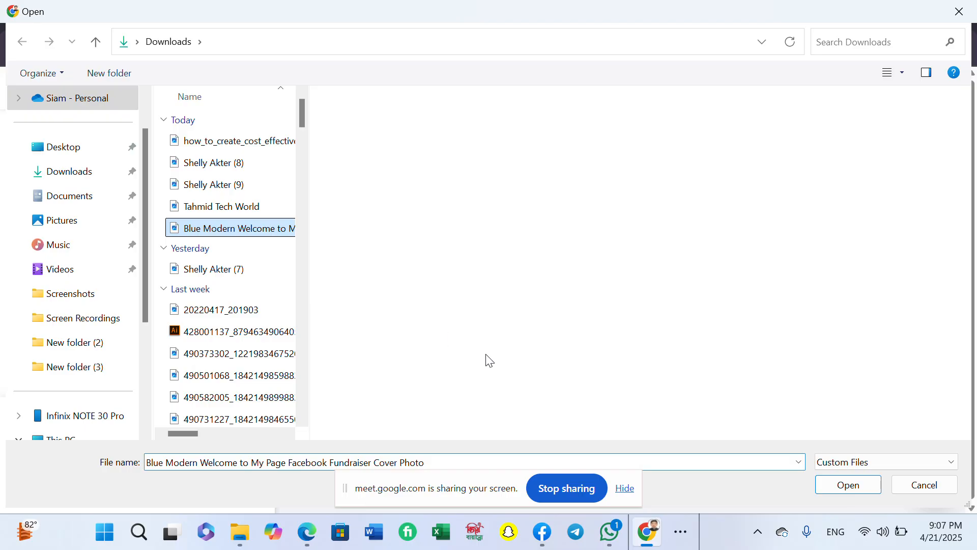
pyautogui.click(822, 482)
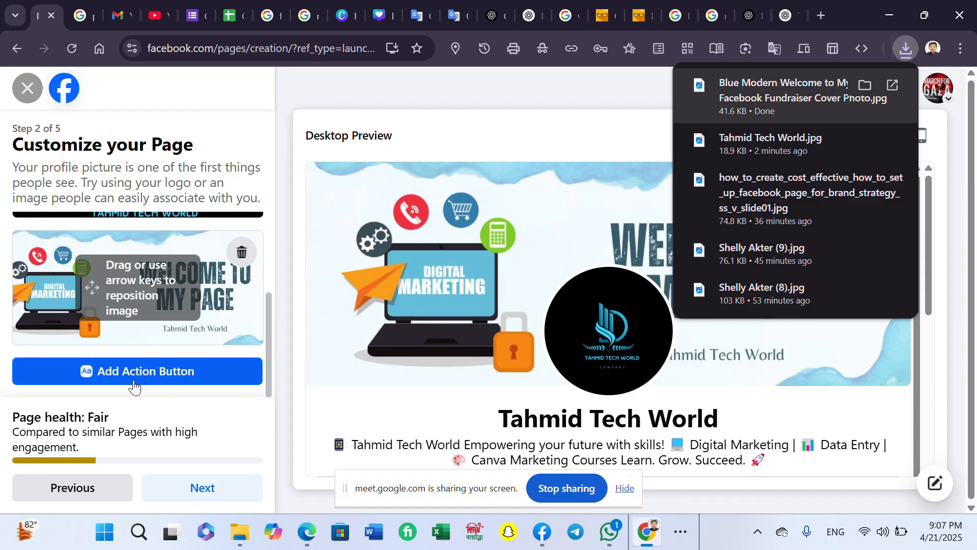
pyautogui.scroll(2, 134, 387)
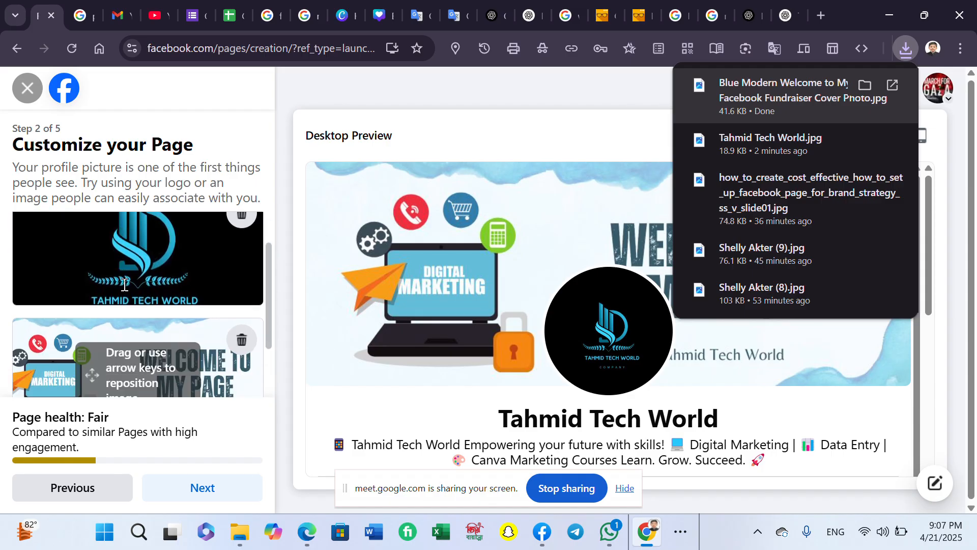
pyautogui.scroll(-2, 187, 334)
# - Review the Add Action Button options and dismiss them without adding a button
pyautogui.click(180, 369)
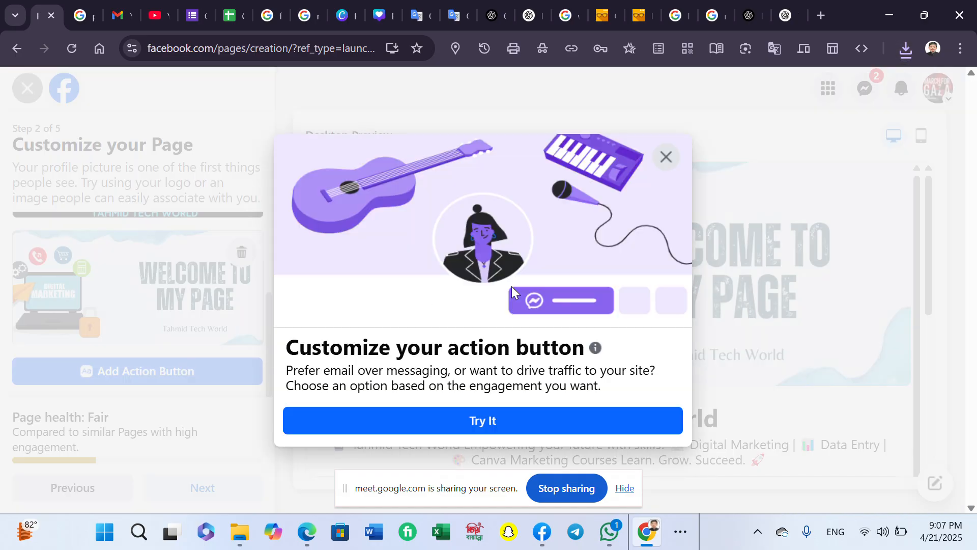
pyautogui.click(545, 420)
pyautogui.scroll(-1, 565, 337)
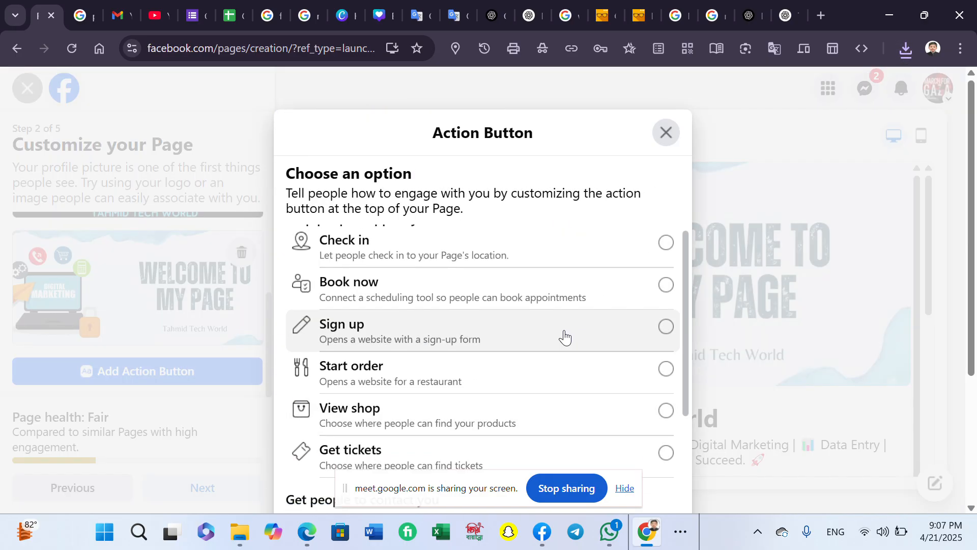
pyautogui.scroll(-3, 564, 337)
pyautogui.scroll(3, 360, 307)
pyautogui.scroll(-7, 360, 308)
pyautogui.scroll(2, 593, 405)
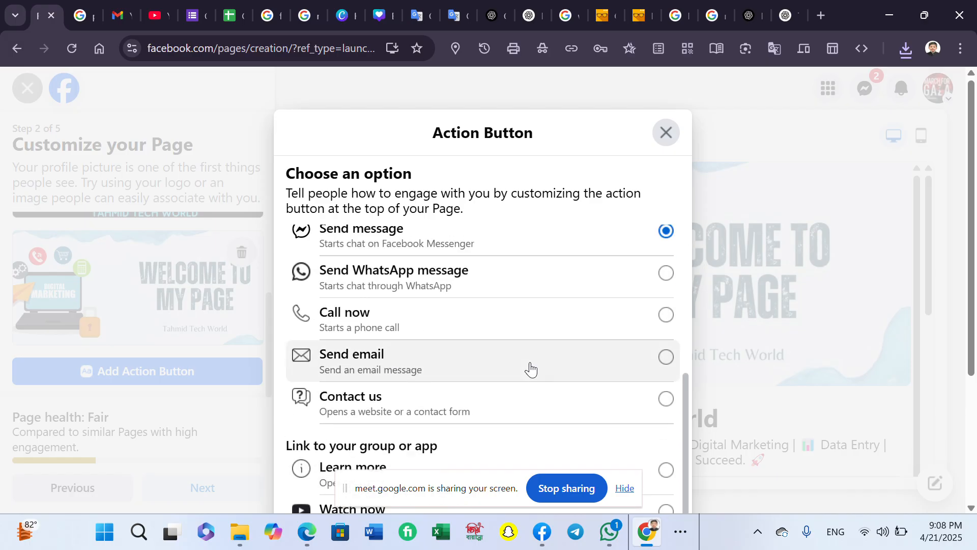
pyautogui.scroll(2, 501, 311)
pyautogui.scroll(-2, 483, 295)
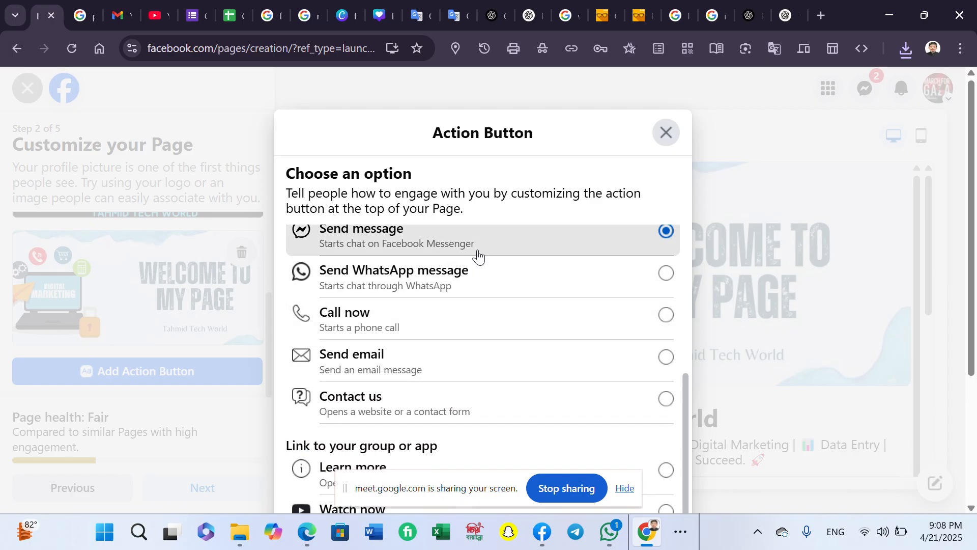
pyautogui.click(665, 133)
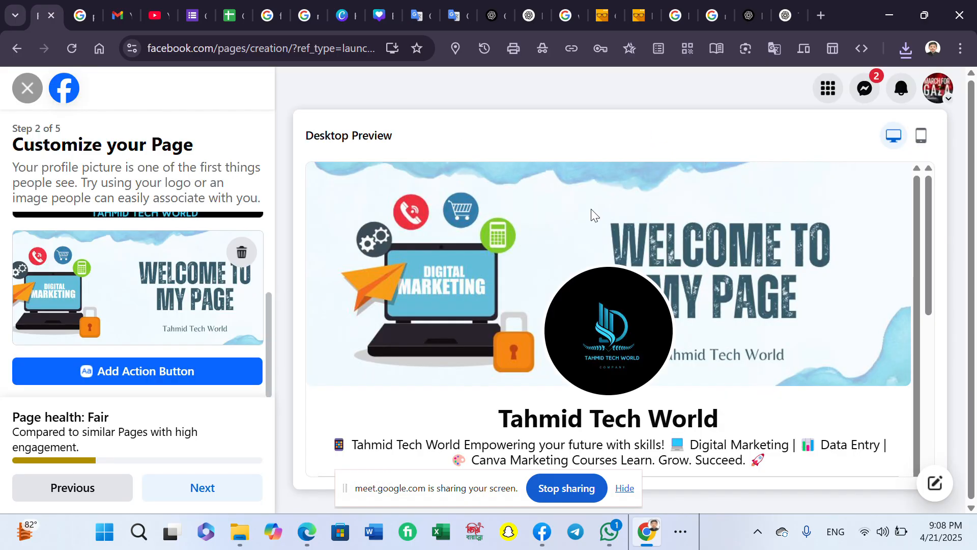
# - Advance to setup step 3 and compare the mobile and desktop Page previews
pyautogui.click(200, 487)
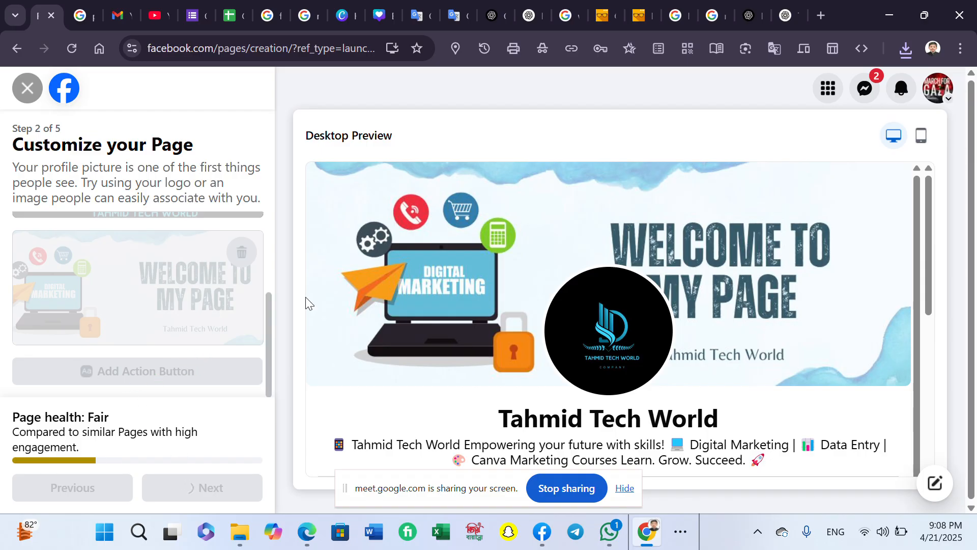
pyautogui.click(920, 136)
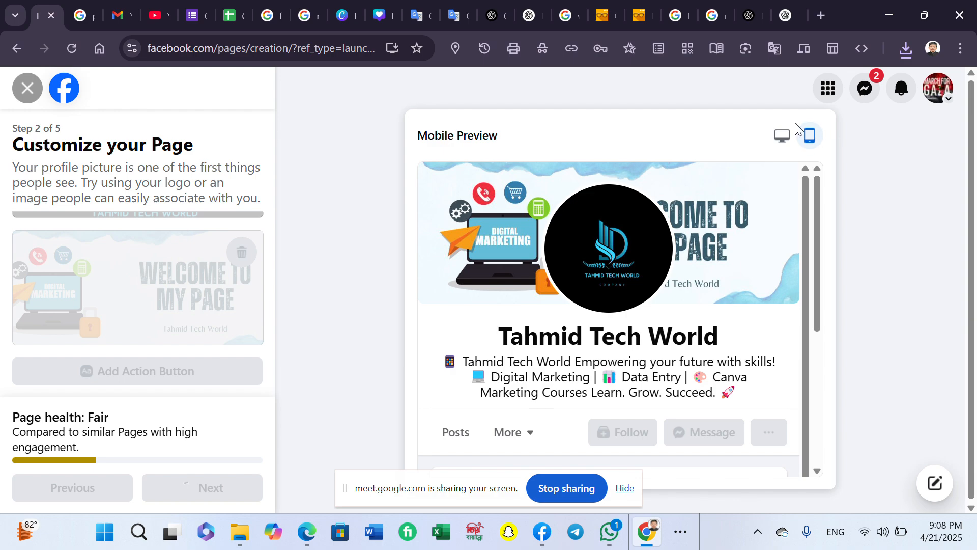
pyautogui.click(782, 129)
pyautogui.scroll(-3, 61, 320)
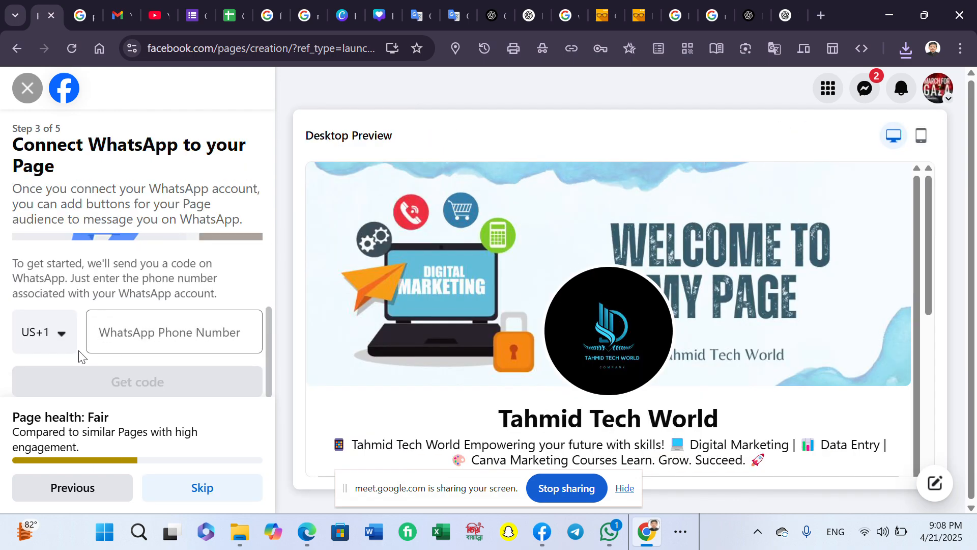
# - Choose Bangladesh (BD +880) as the WhatsApp phone country code
pyautogui.click(63, 335)
pyautogui.scroll(-3, 98, 438)
pyautogui.scroll(3, 102, 407)
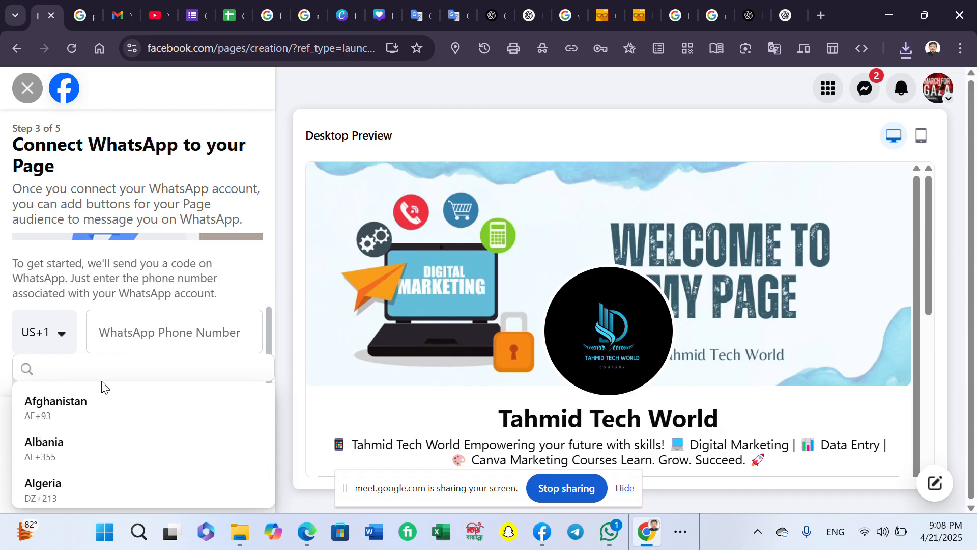
pyautogui.write('Bang')
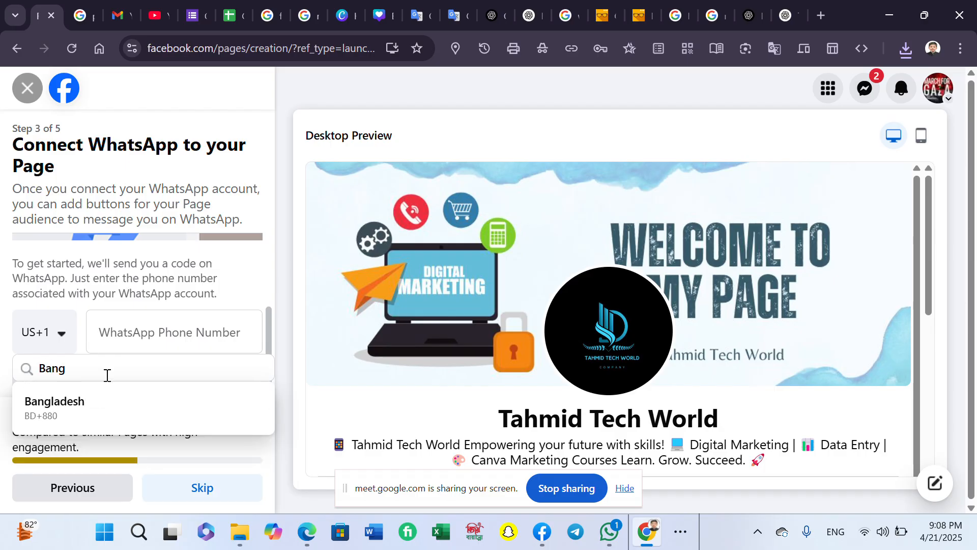
pyautogui.doubleClick(130, 433)
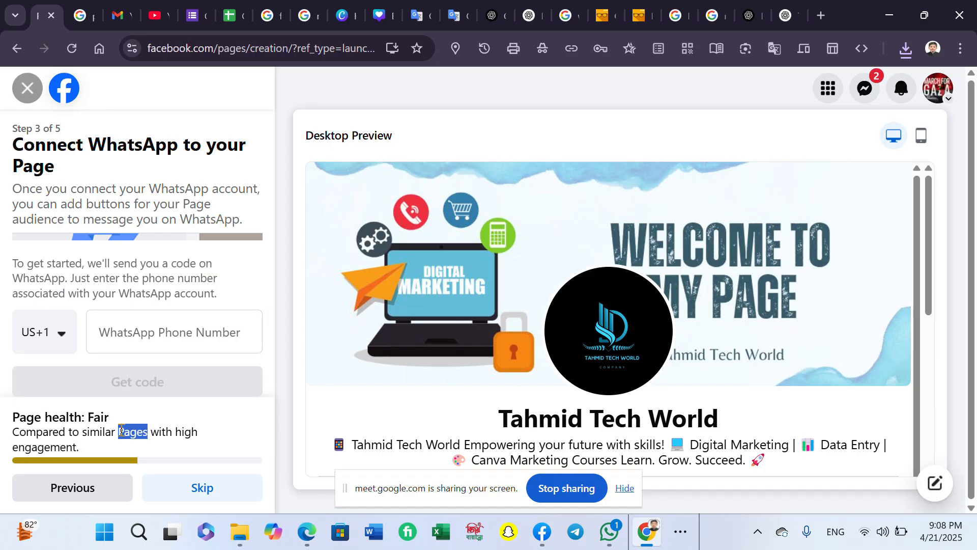
pyautogui.click(61, 333)
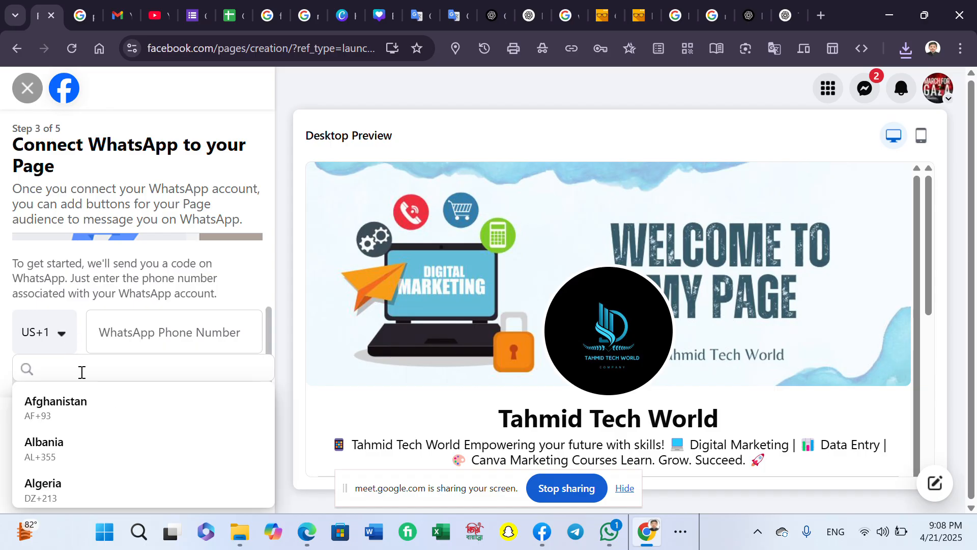
pyautogui.write('Bang')
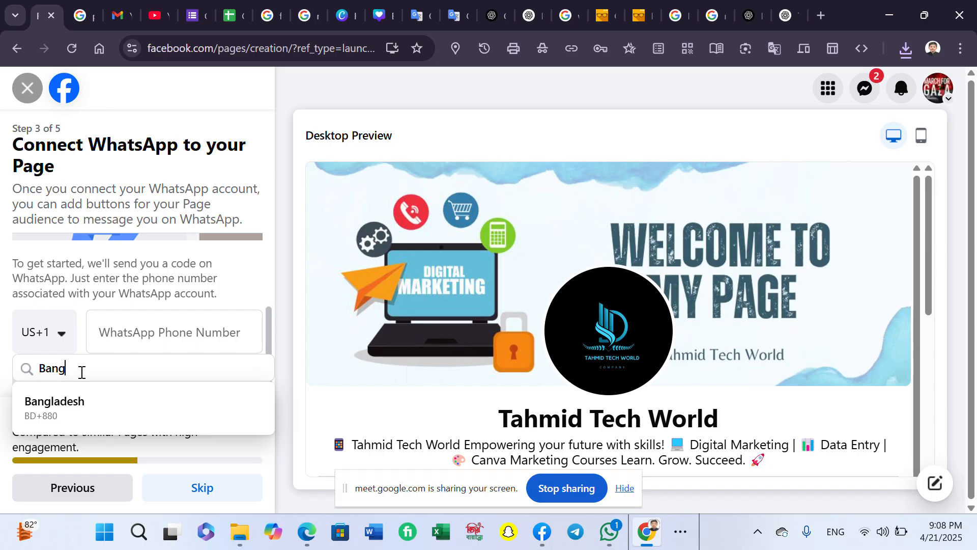
pyautogui.click(109, 422)
# - Enter the WhatsApp phone number and request a verification code
pyautogui.click(149, 330)
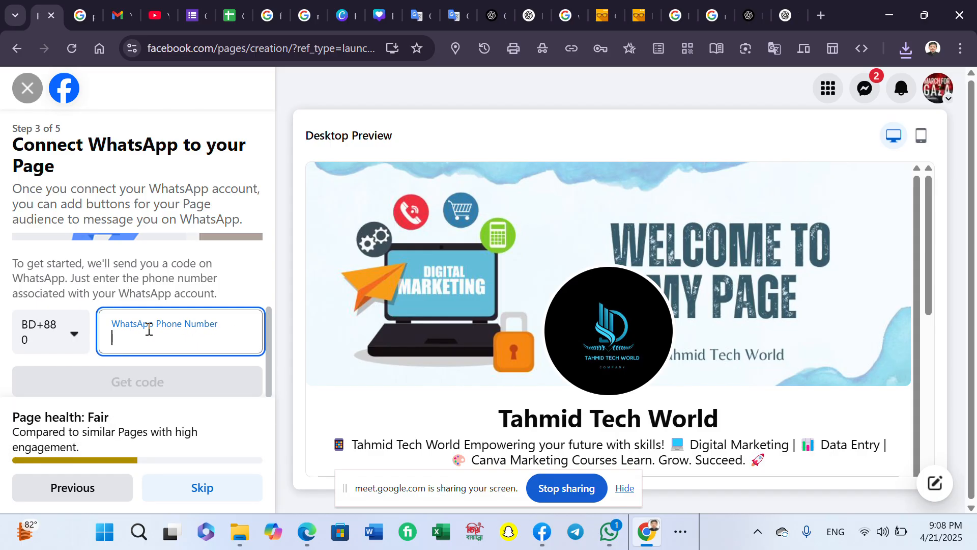
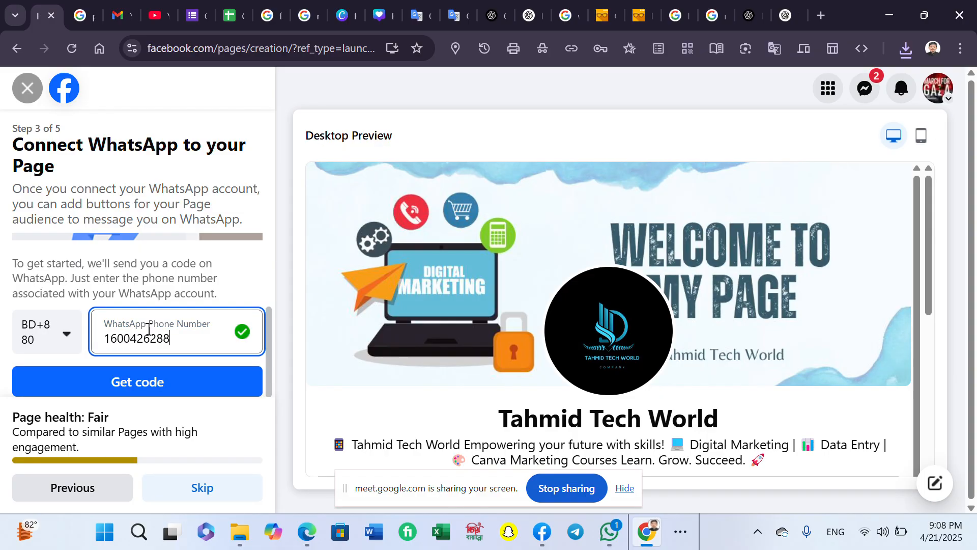
pyautogui.click(130, 382)
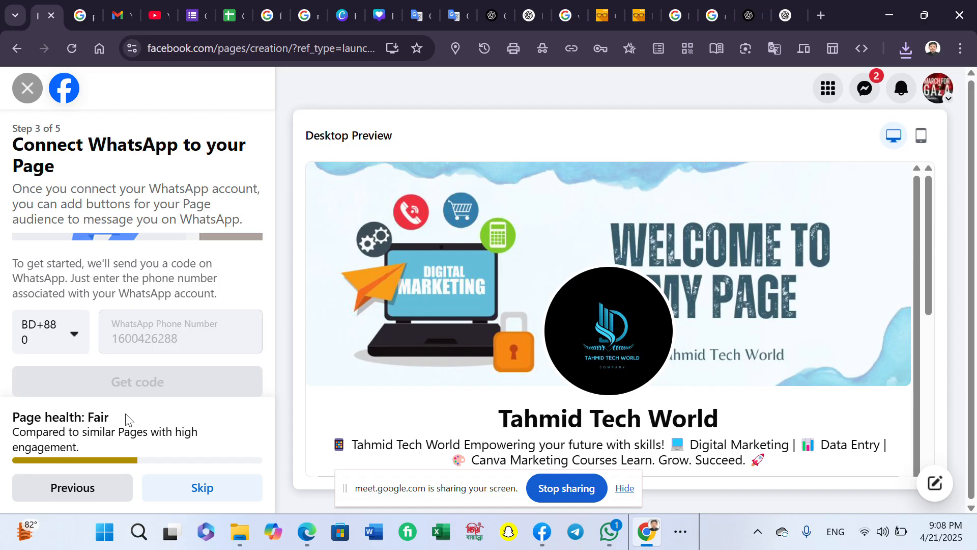
# - Paste the WhatsApp confirmation code from the notification, confirm it, and dismiss the notification
pyautogui.click(130, 350)
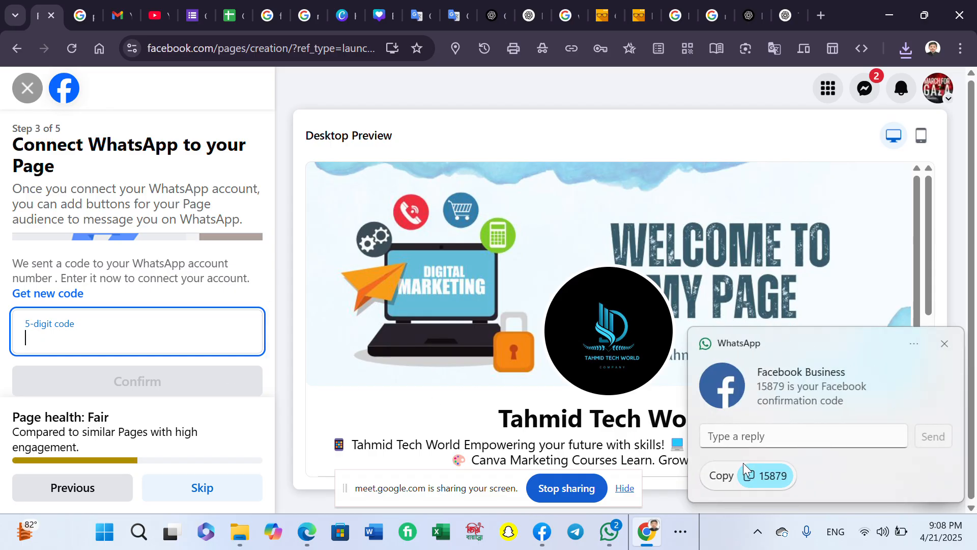
pyautogui.click(757, 475)
pyautogui.click(186, 342)
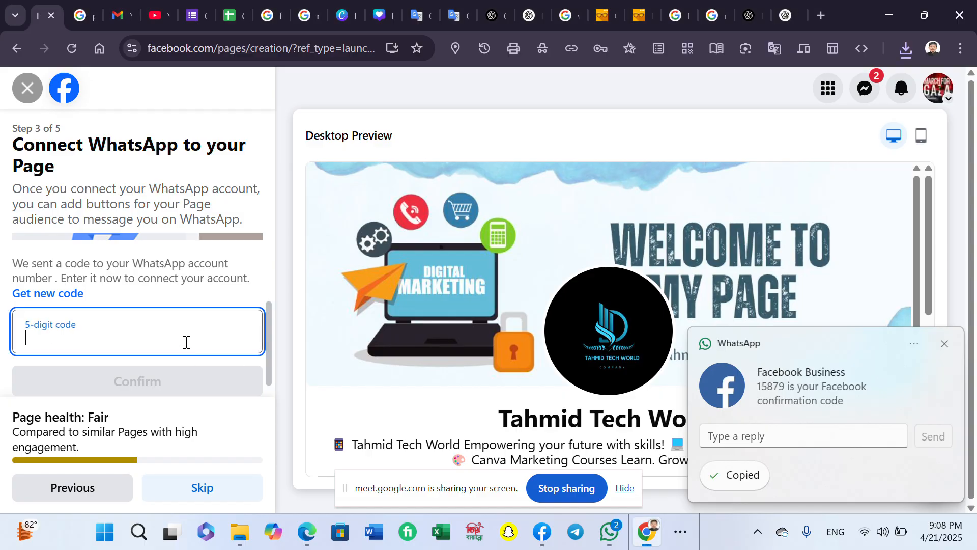
pyautogui.rightClick(186, 342)
pyautogui.click(198, 173)
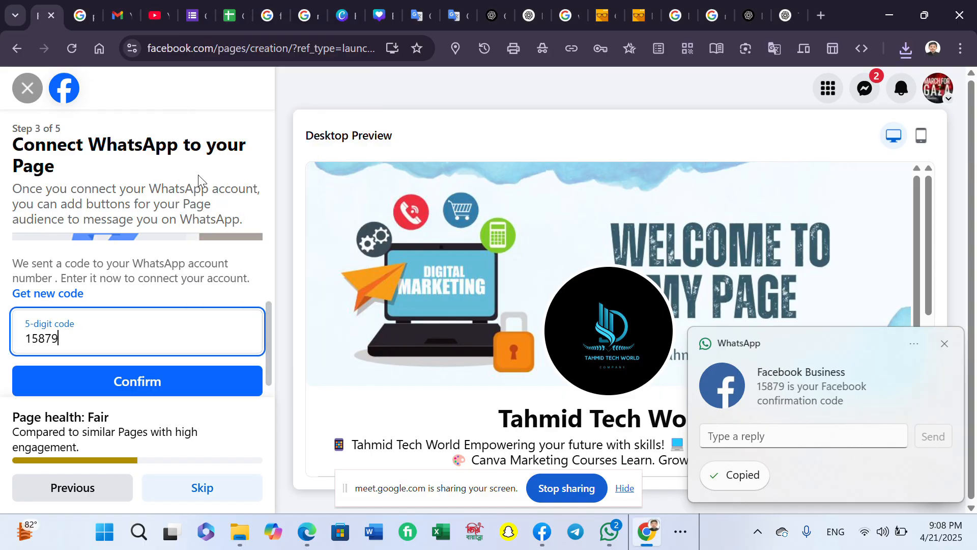
pyautogui.doubleClick(184, 397)
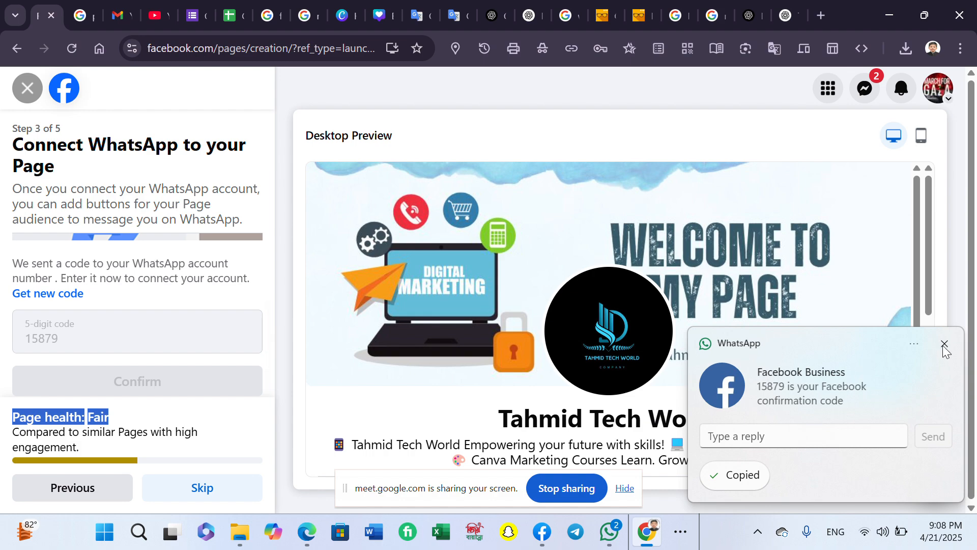
pyautogui.click(943, 346)
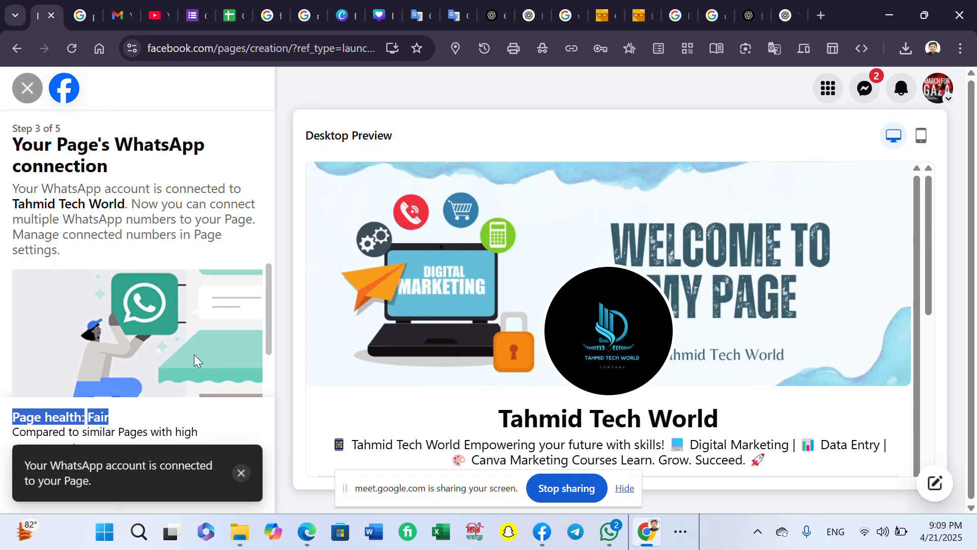
# - Dismiss the WhatsApp connected notice and continue to the audience-building step
pyautogui.click(241, 473)
pyautogui.scroll(-1, 199, 423)
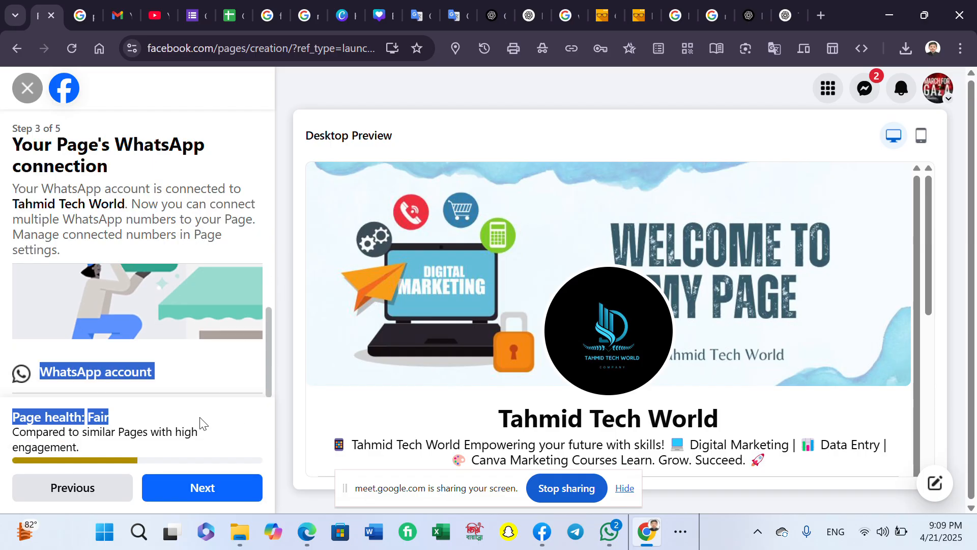
pyautogui.click(221, 478)
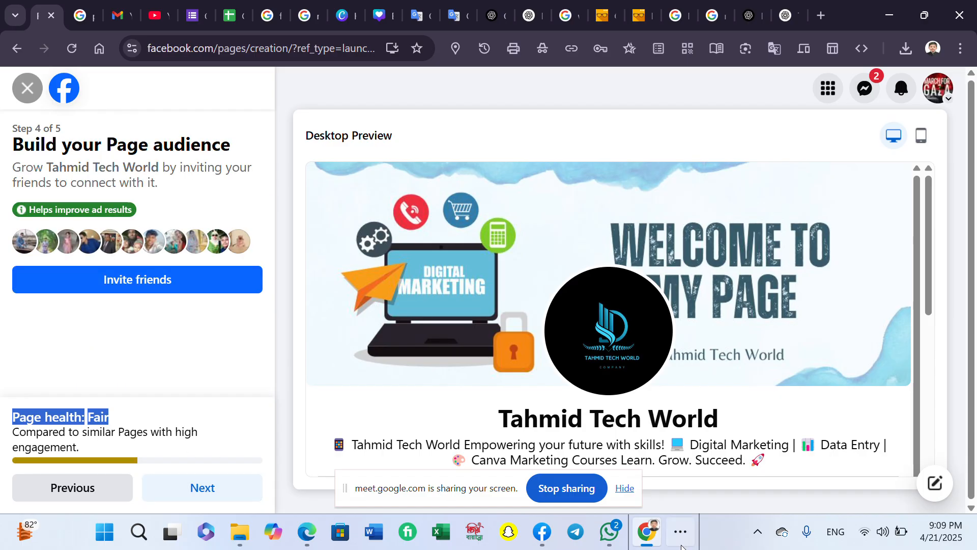
pyautogui.click(687, 524)
pyautogui.moveTo(717, 492)
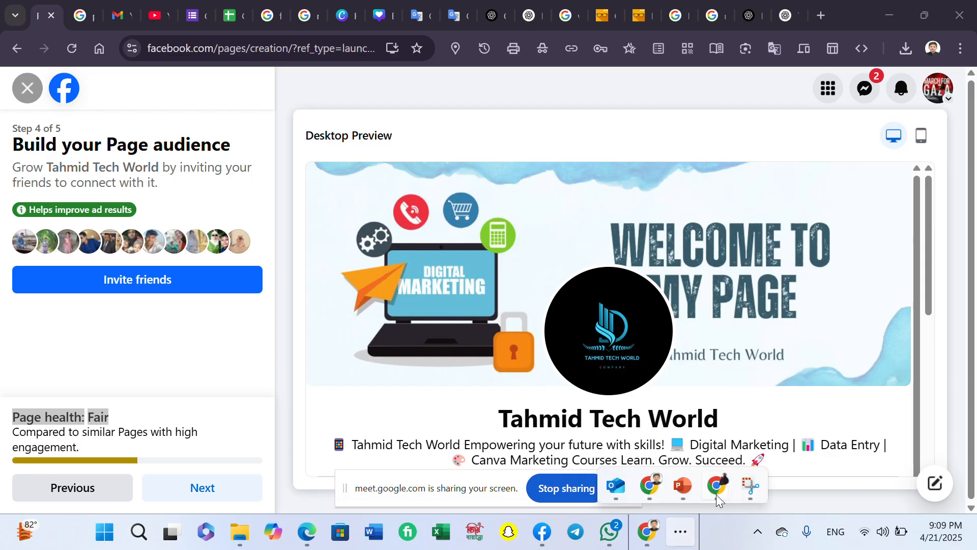
pyautogui.click(725, 529)
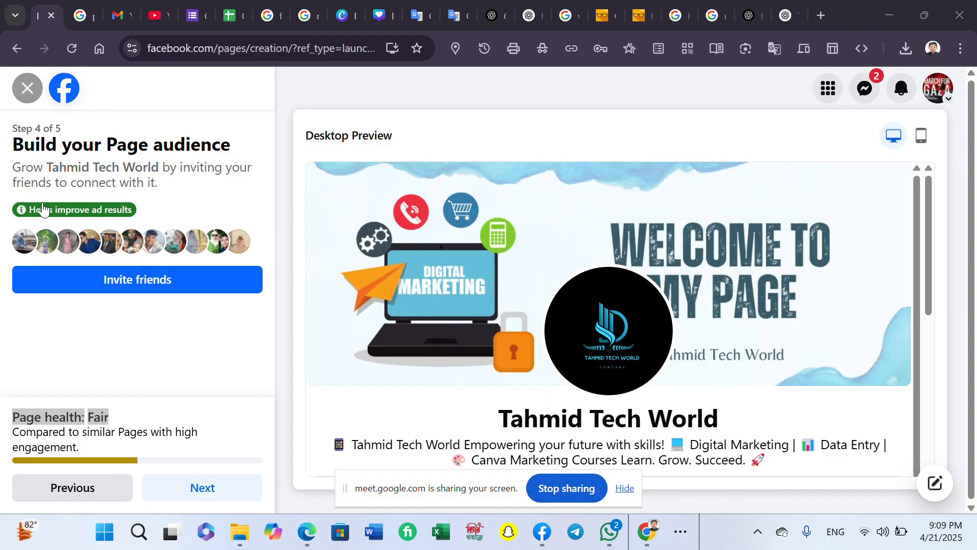
# - Skip inviting friends, turn on marketing emails, and finish creating the Page
pyautogui.click(175, 484)
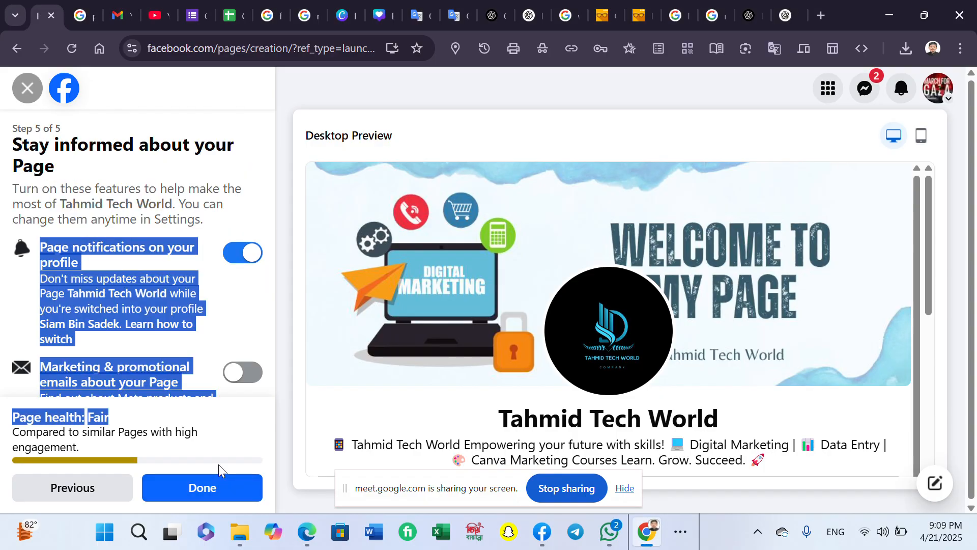
pyautogui.scroll(-1, 152, 331)
pyautogui.click(239, 322)
pyautogui.click(202, 487)
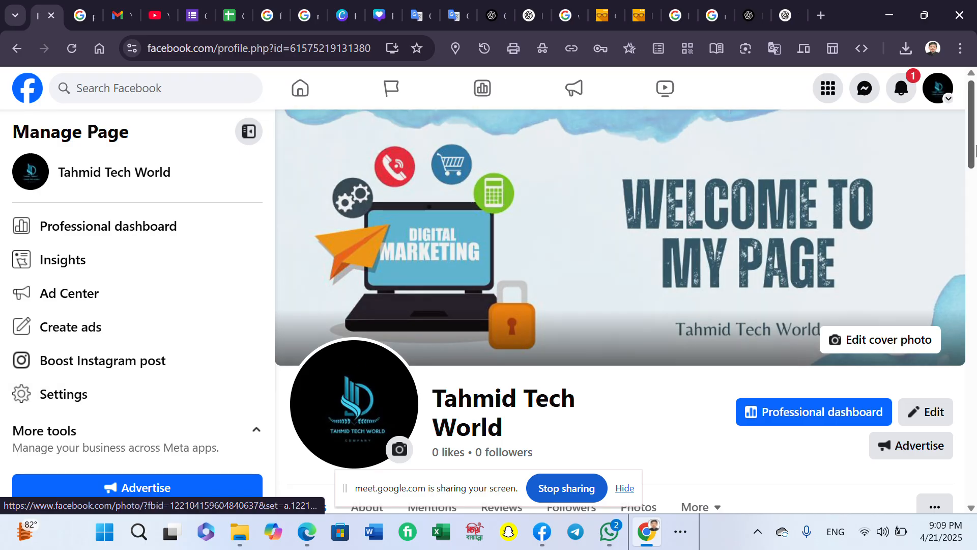
# - Look over the new Tahmid Tech World Page profile, then go to the home feed
pyautogui.scroll(-9, 753, 349)
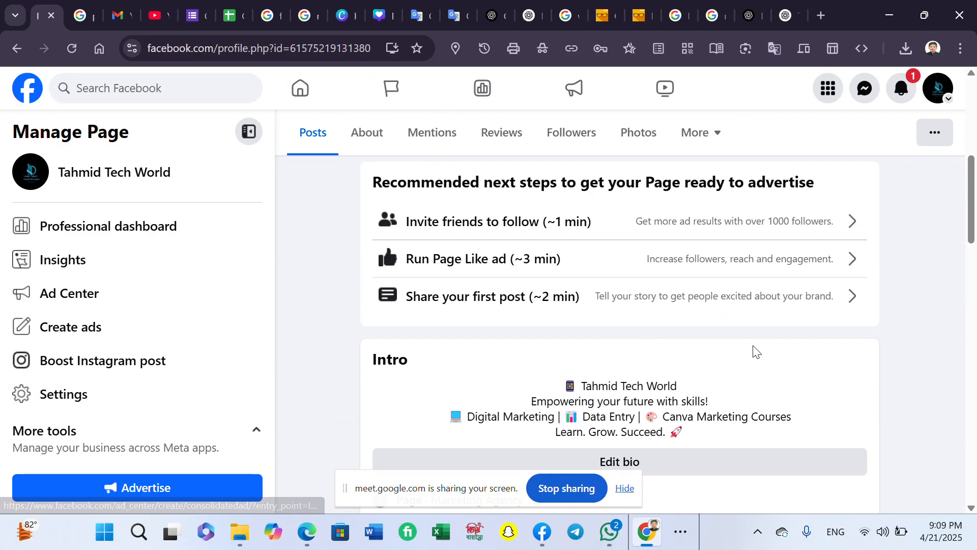
pyautogui.scroll(3, 751, 351)
pyautogui.scroll(-20, 751, 350)
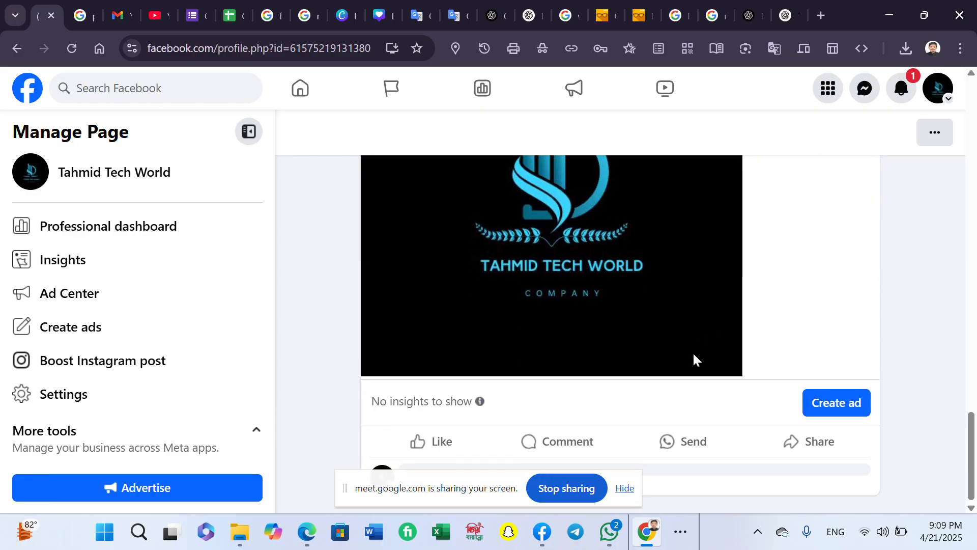
pyautogui.scroll(8, 646, 295)
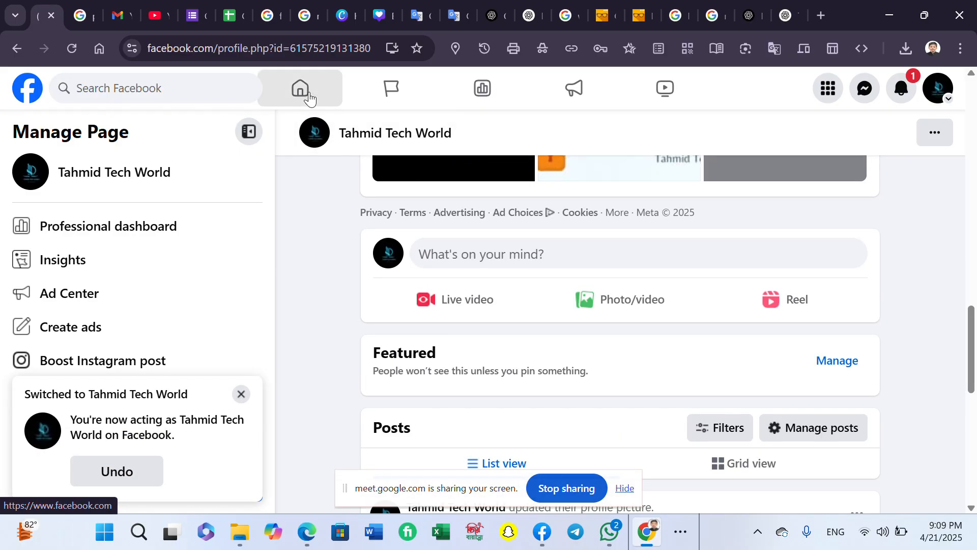
pyautogui.click(309, 99)
# - Search Facebook for 'follow to follow' and scroll through the results
pyautogui.click(165, 90)
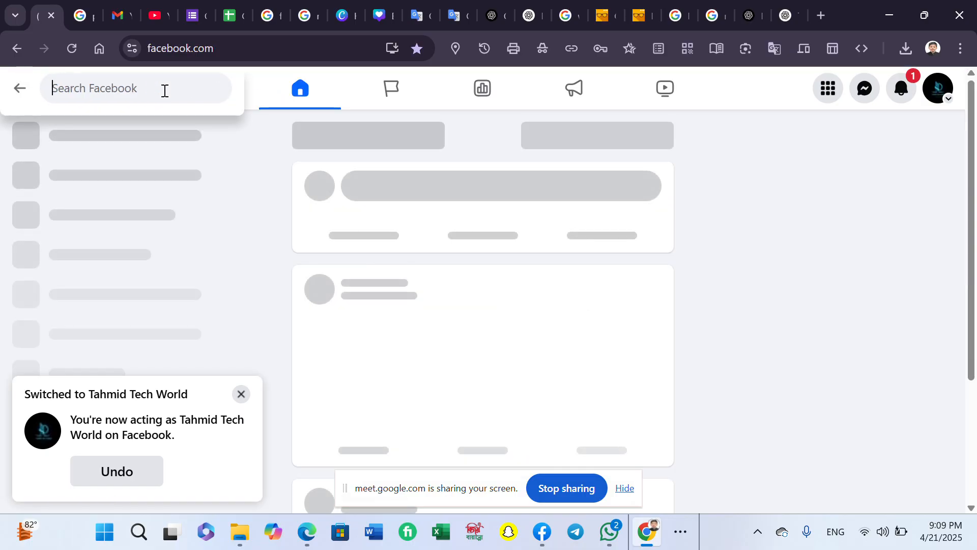
pyautogui.write('Fo')
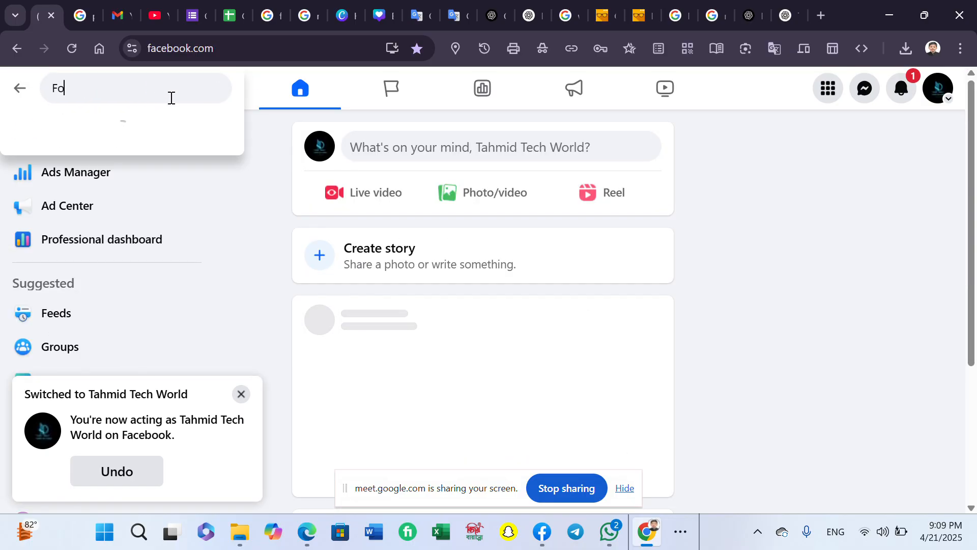
pyautogui.write('llo')
pyautogui.press('BackSpace')
pyautogui.write('llo')
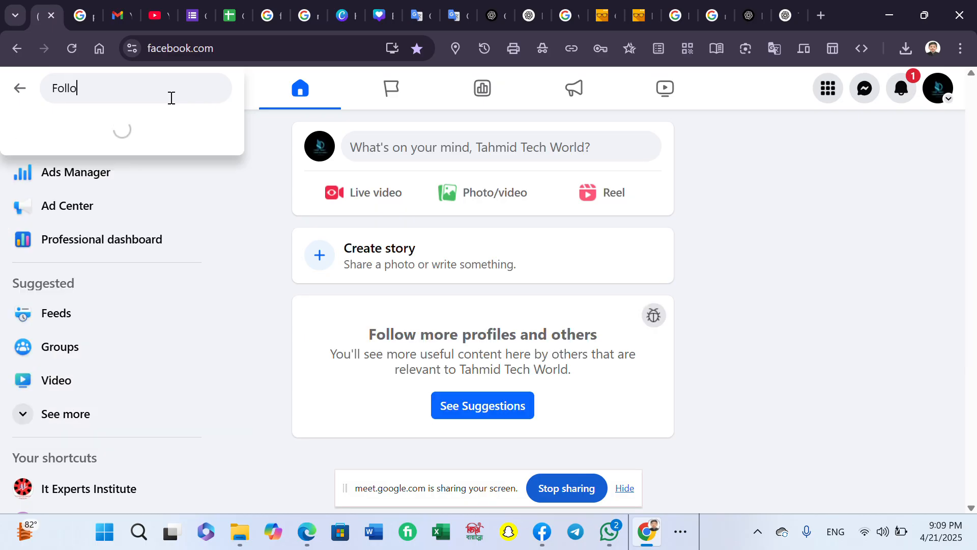
pyautogui.write('w to foll')
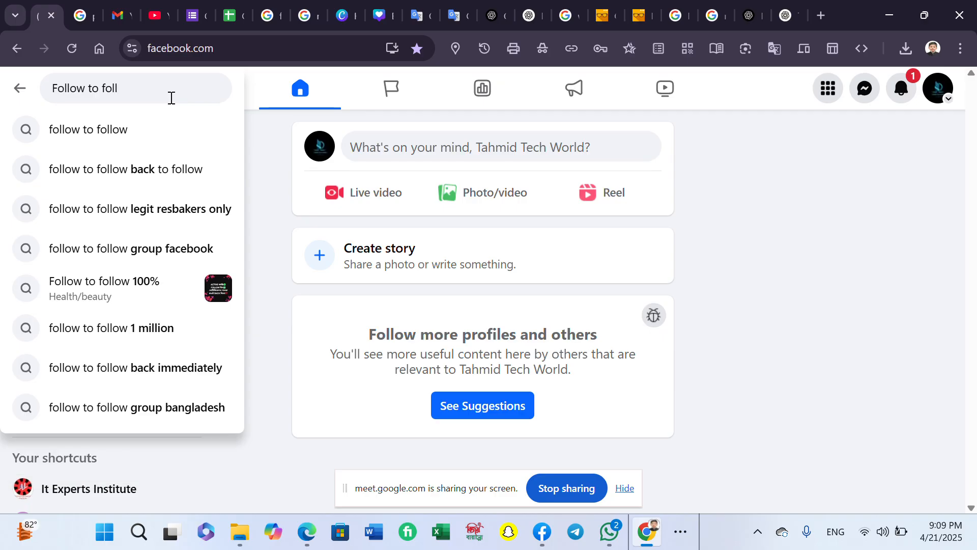
pyautogui.click(172, 133)
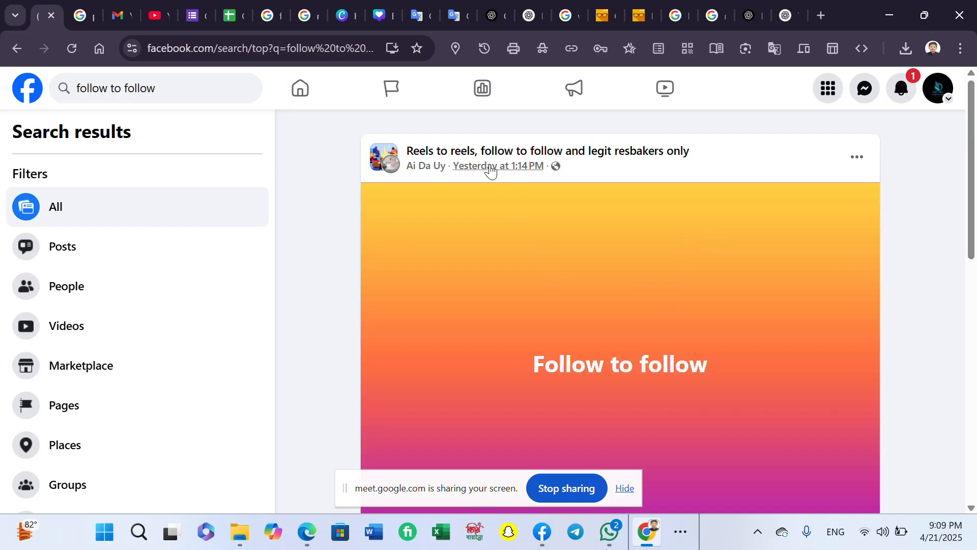
pyautogui.scroll(-10, 490, 170)
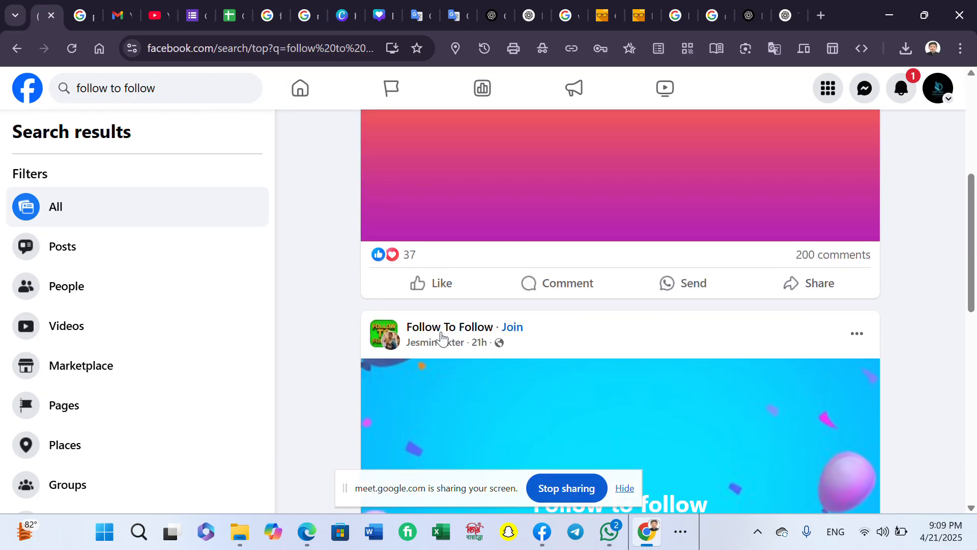
pyautogui.scroll(-5, 844, 380)
# - Open the comments on the Follow To Follow group post and scroll through them
pyautogui.click(852, 425)
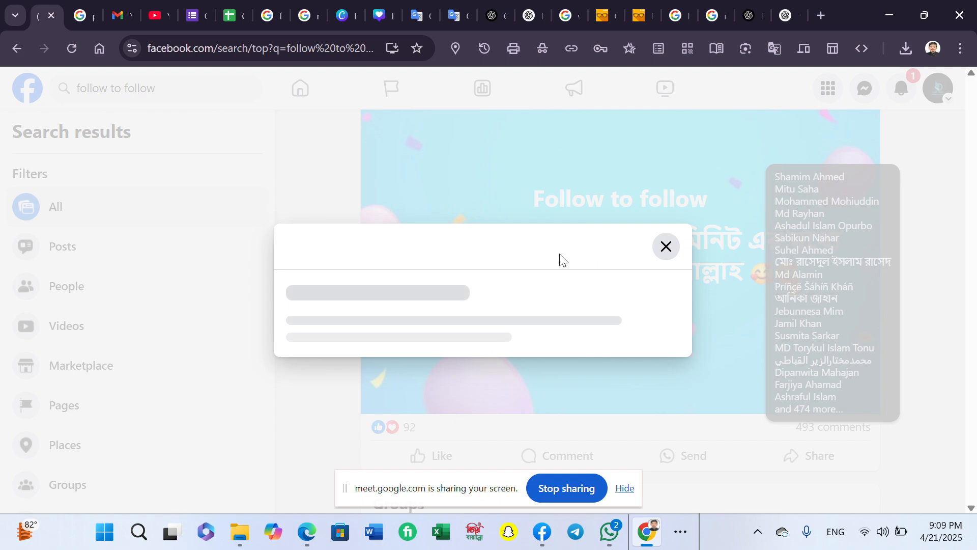
pyautogui.scroll(-10, 519, 258)
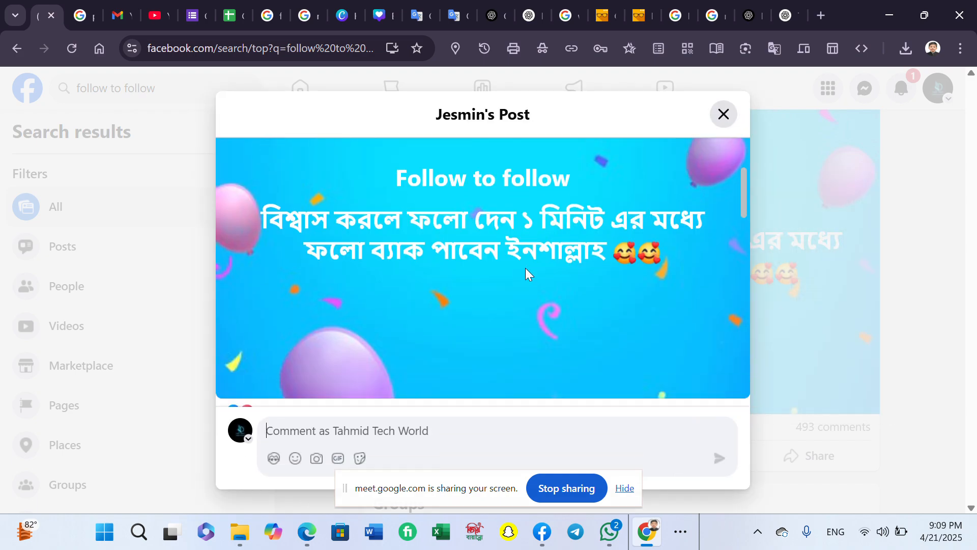
pyautogui.scroll(2, 391, 219)
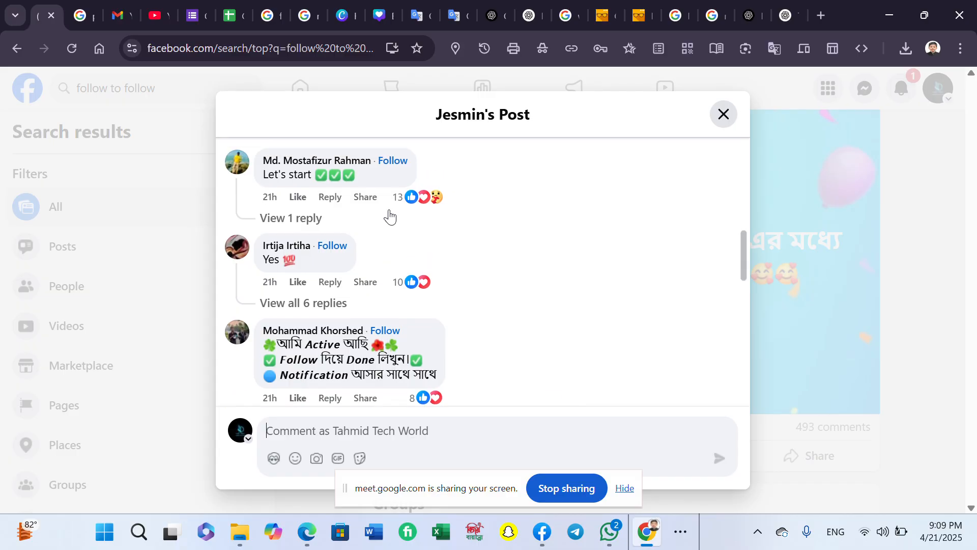
pyautogui.scroll(-6, 391, 215)
pyautogui.scroll(2, 389, 175)
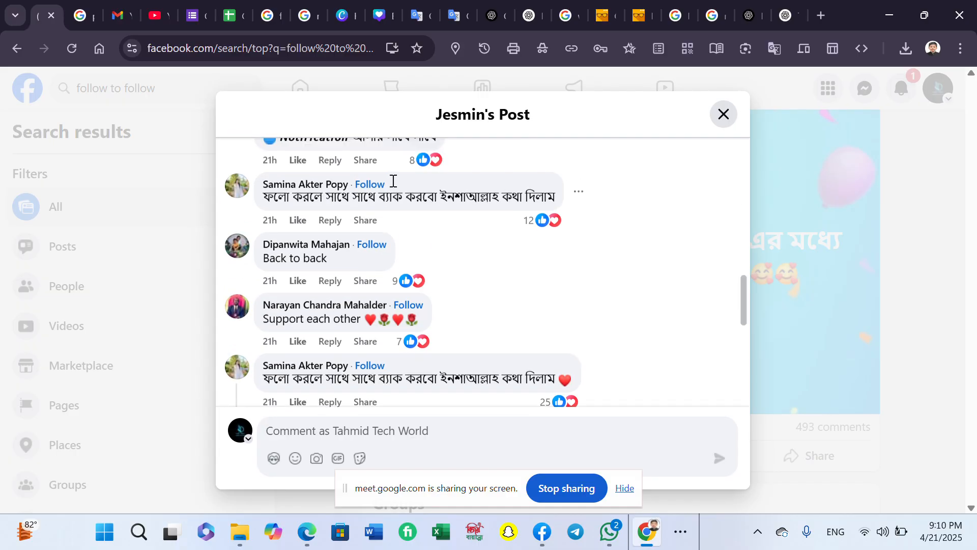
pyautogui.scroll(-2, 383, 163)
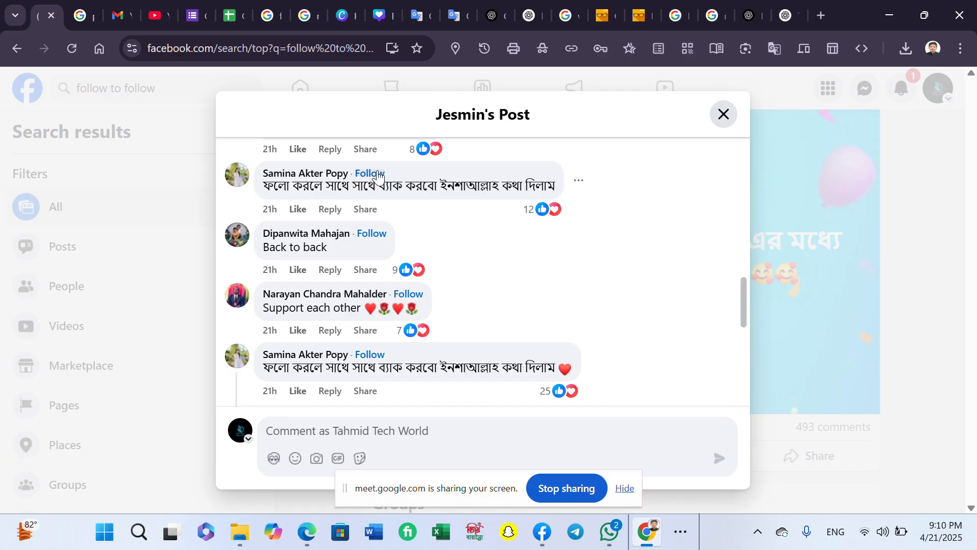
pyautogui.scroll(-4, 370, 241)
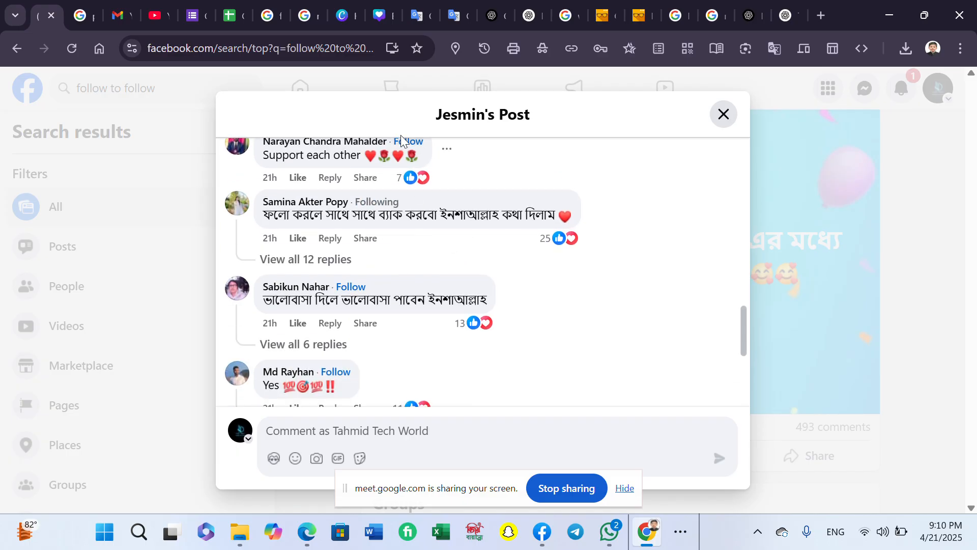
# - Follow the first six commenters offering follow-back, including the one who replied 'Yes yes'
pyautogui.click(401, 135)
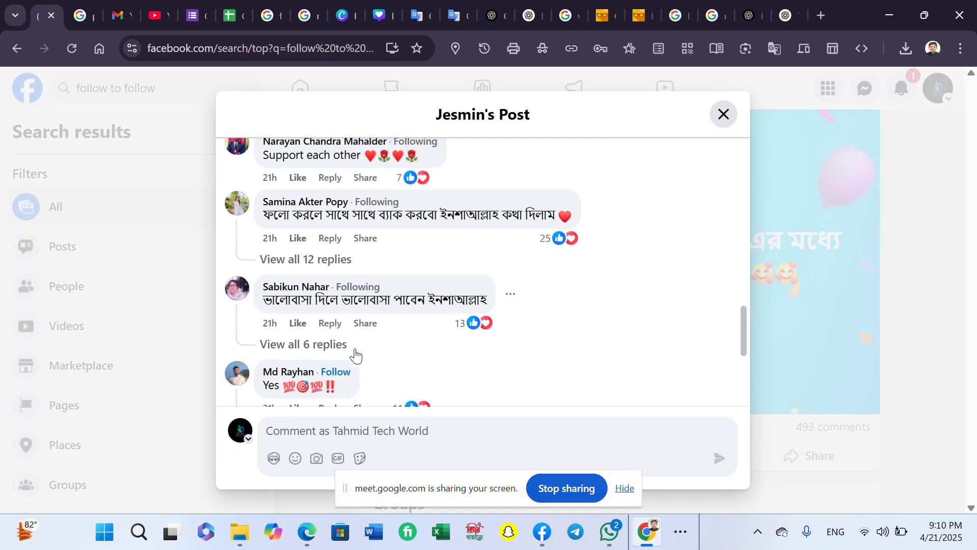
pyautogui.scroll(-5, 357, 331)
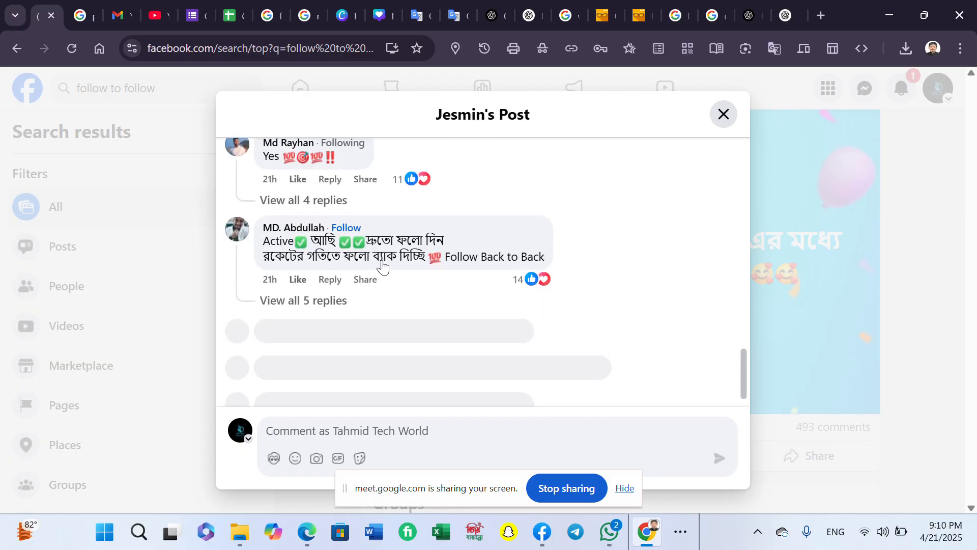
pyautogui.click(354, 228)
pyautogui.scroll(-1, 355, 230)
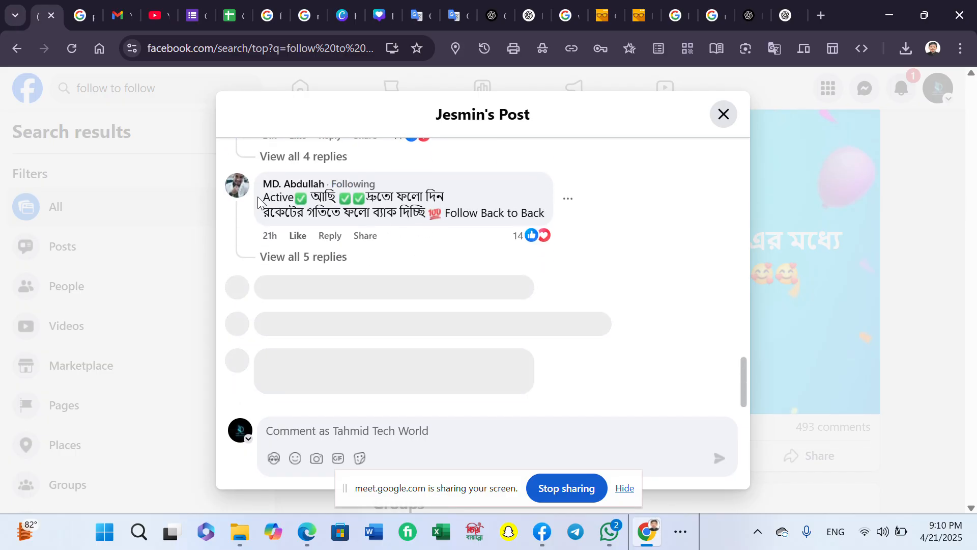
pyautogui.scroll(-3, 356, 229)
pyautogui.scroll(1, 385, 200)
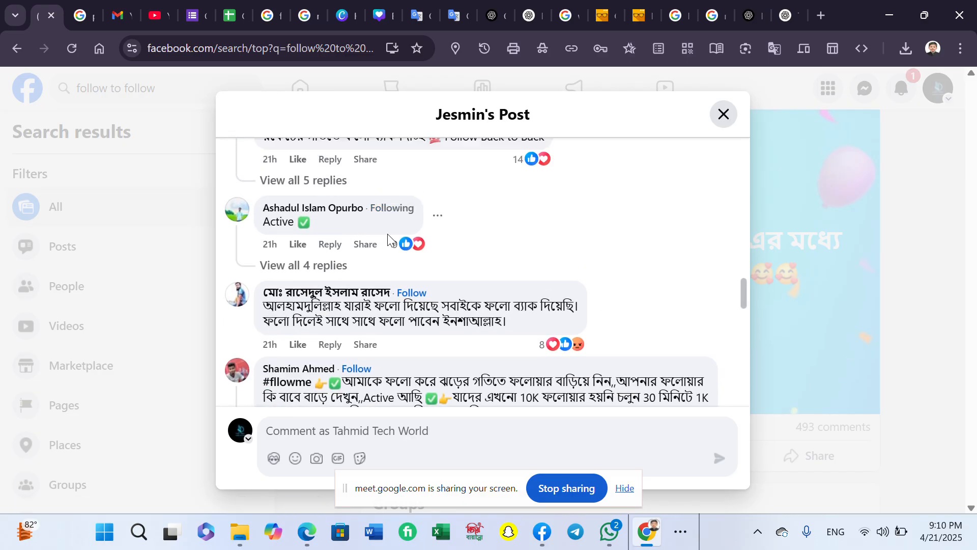
pyautogui.click(405, 293)
pyautogui.scroll(-3, 367, 254)
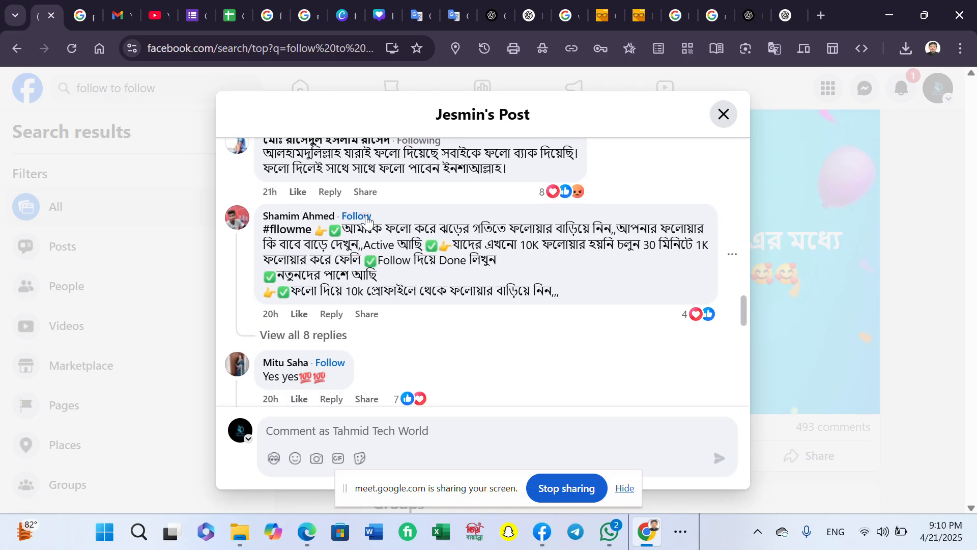
pyautogui.click(334, 366)
pyautogui.scroll(-5, 375, 312)
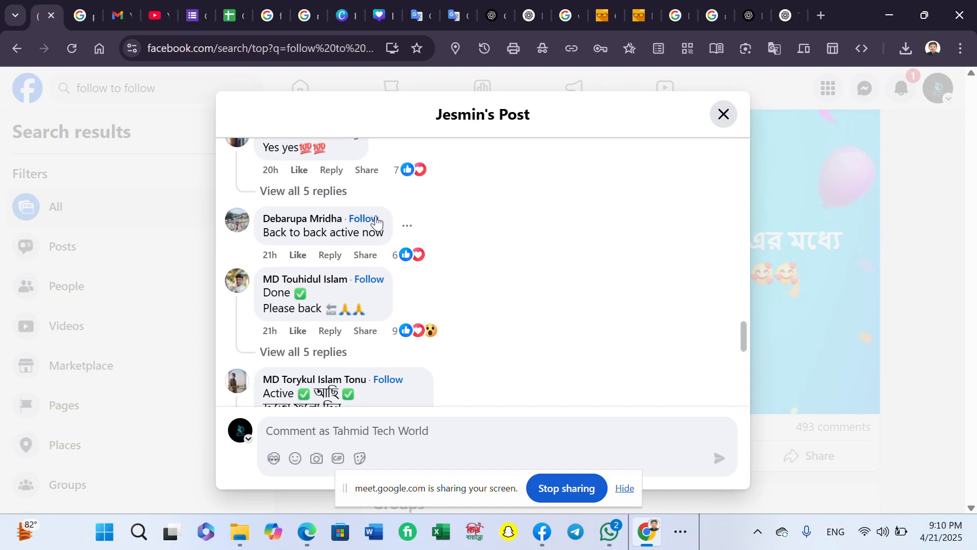
pyautogui.click(382, 279)
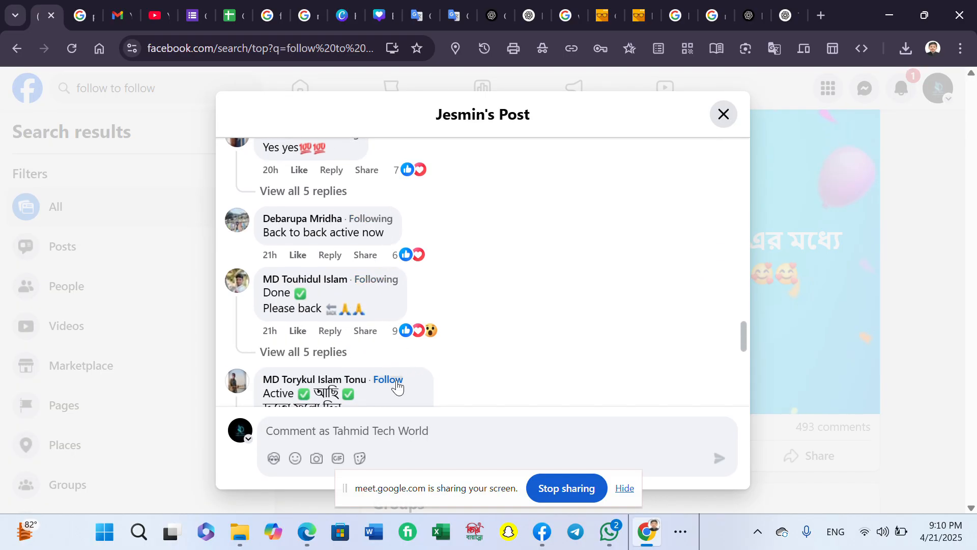
pyautogui.click(397, 382)
pyautogui.scroll(-5, 407, 295)
pyautogui.scroll(-5, 389, 314)
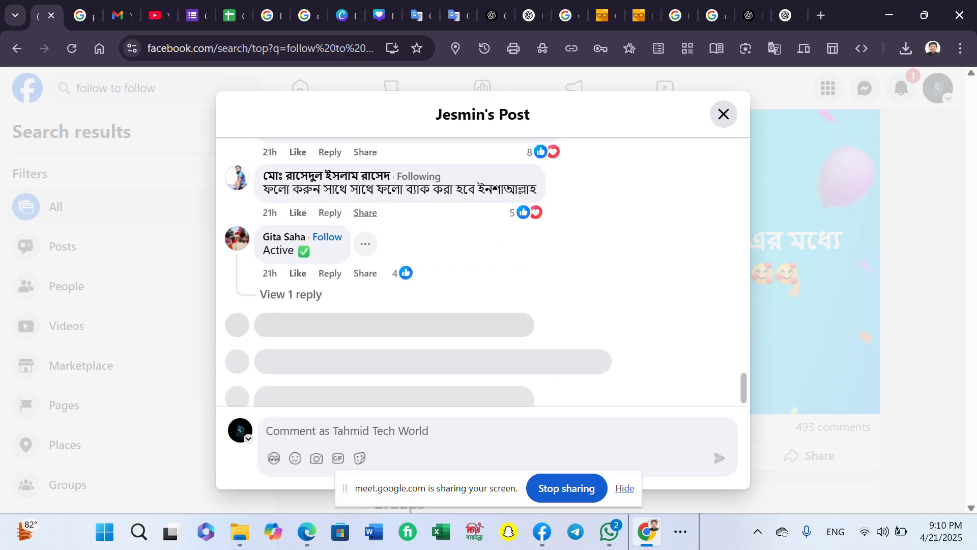
pyautogui.scroll(2, 360, 174)
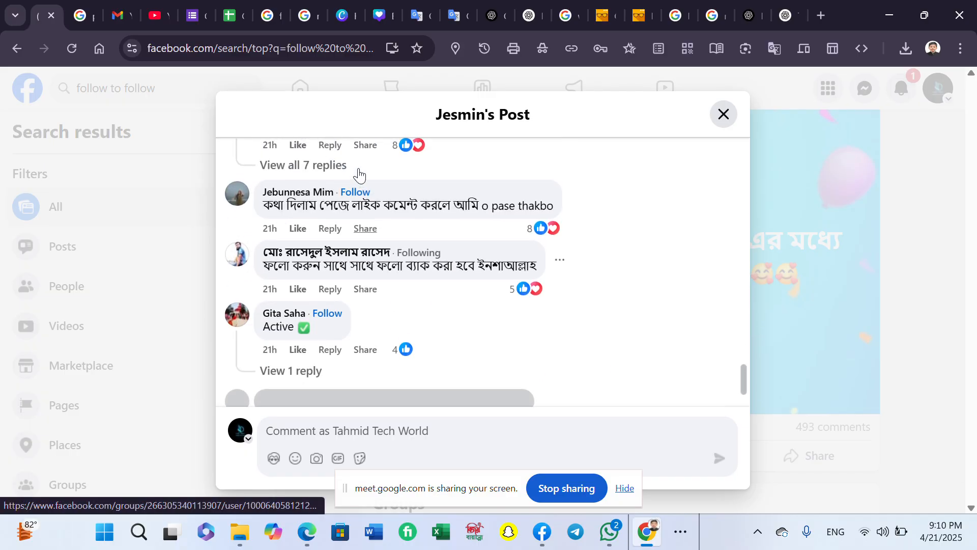
# - Follow six more commenters further down, starting with the one who wrote 'Active'
pyautogui.click(328, 314)
pyautogui.scroll(-2, 340, 301)
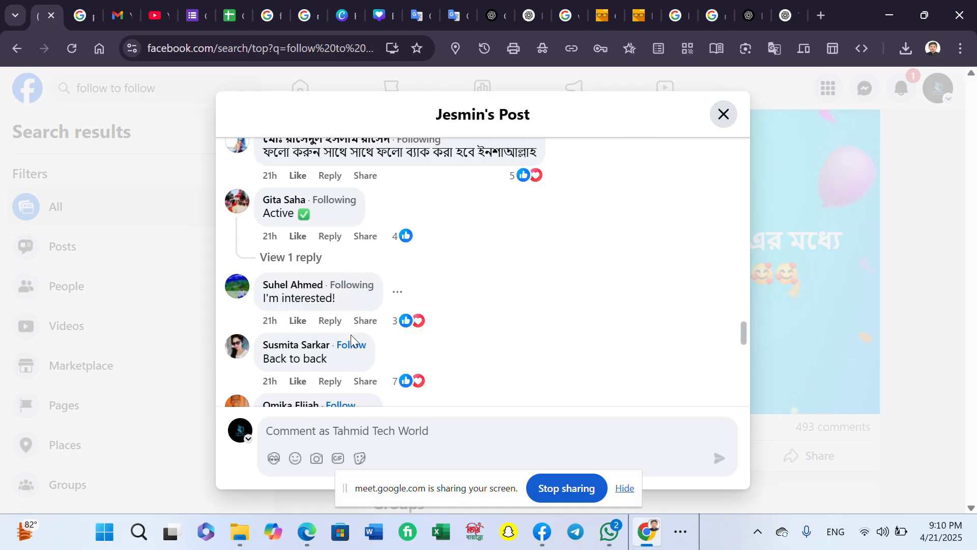
pyautogui.scroll(-3, 367, 309)
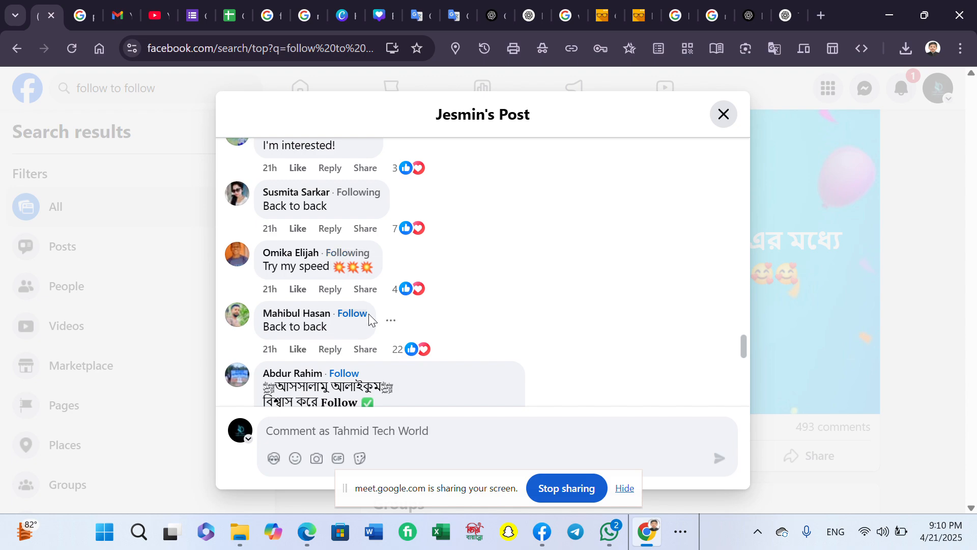
pyautogui.click(361, 314)
pyautogui.click(346, 379)
pyautogui.scroll(-5, 346, 382)
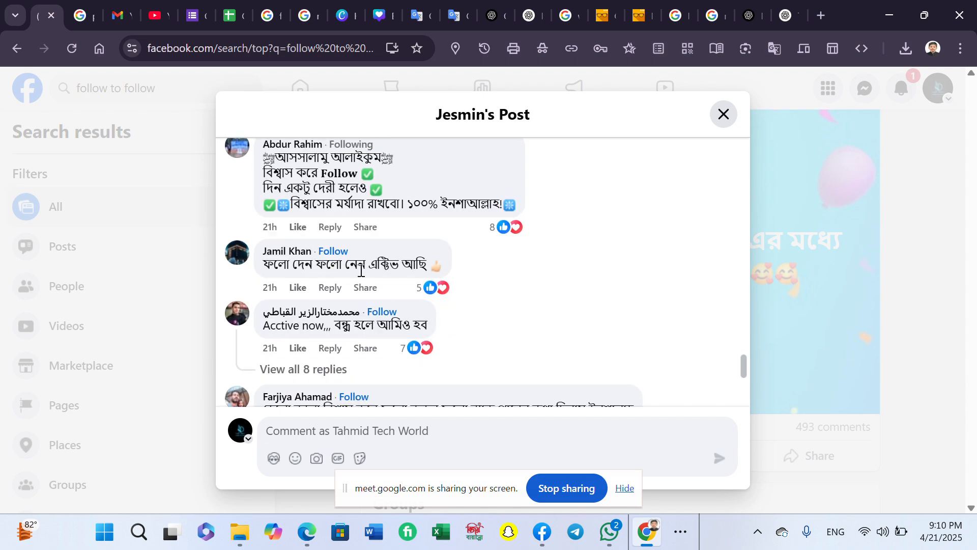
pyautogui.click(336, 251)
pyautogui.scroll(-5, 367, 358)
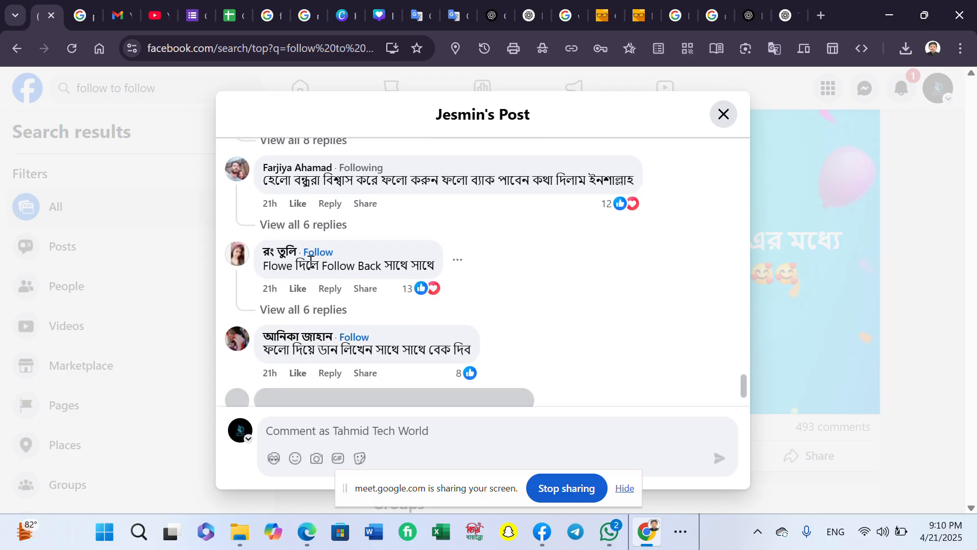
pyautogui.click(354, 336)
pyautogui.scroll(-5, 355, 306)
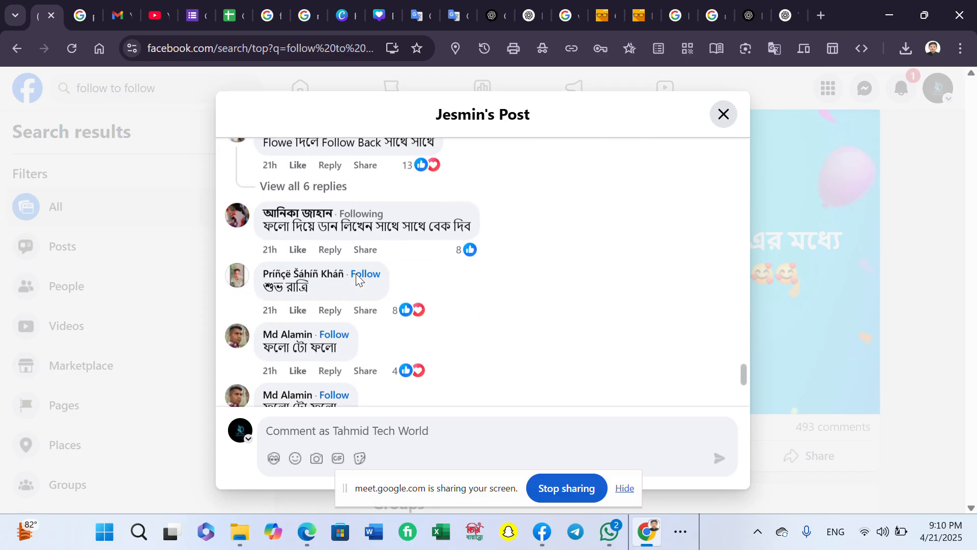
pyautogui.click(335, 230)
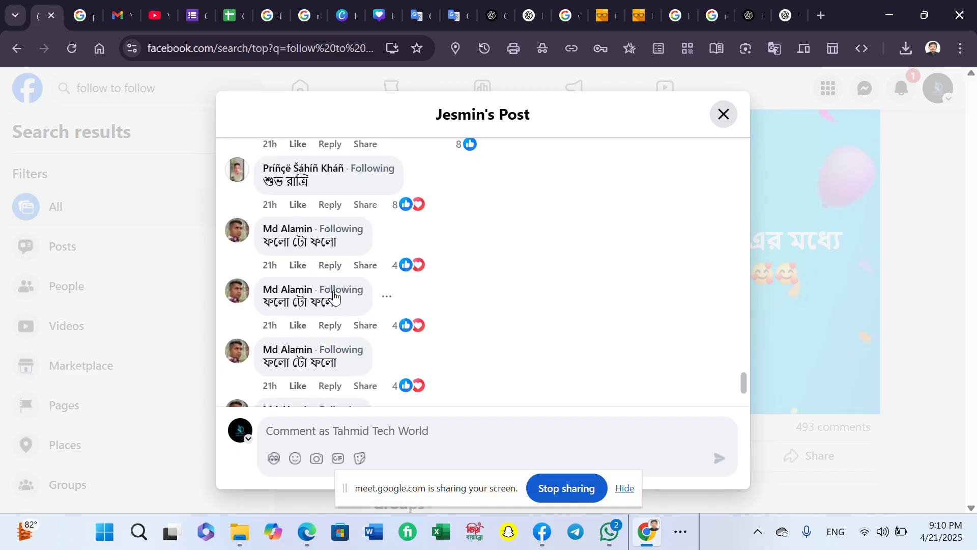
pyautogui.scroll(-4, 355, 303)
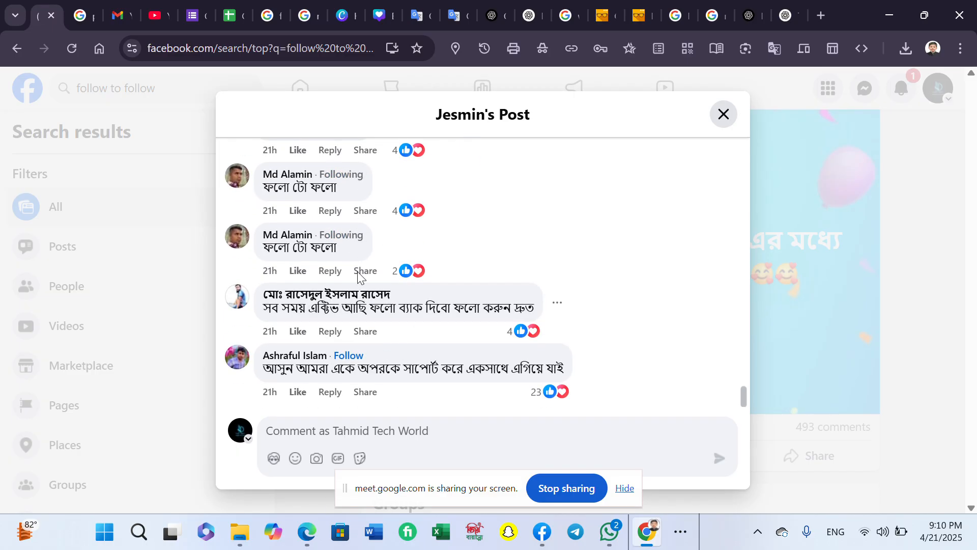
pyautogui.scroll(15, 478, 305)
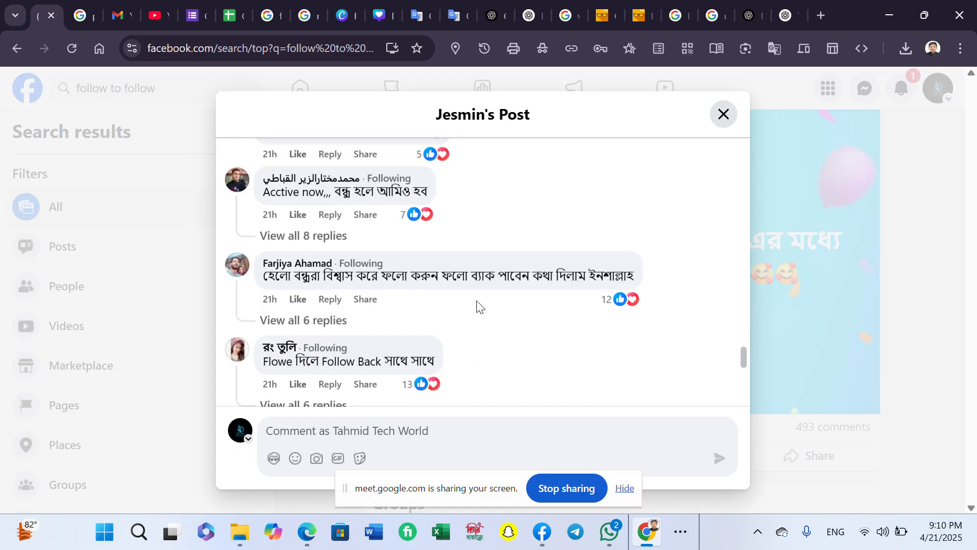
pyautogui.scroll(-15, 478, 298)
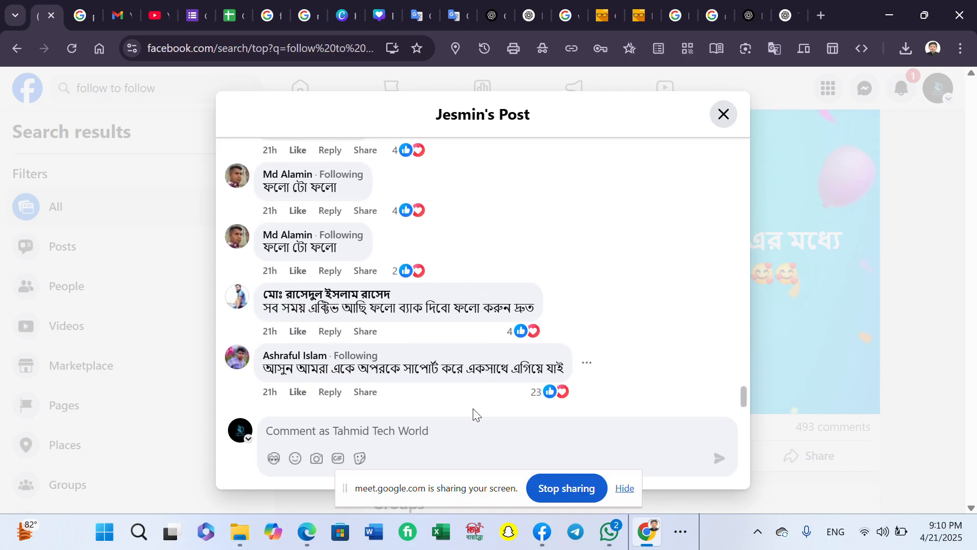
# - Close the post's comments, check notifications, and return to the home feed
pyautogui.click(724, 115)
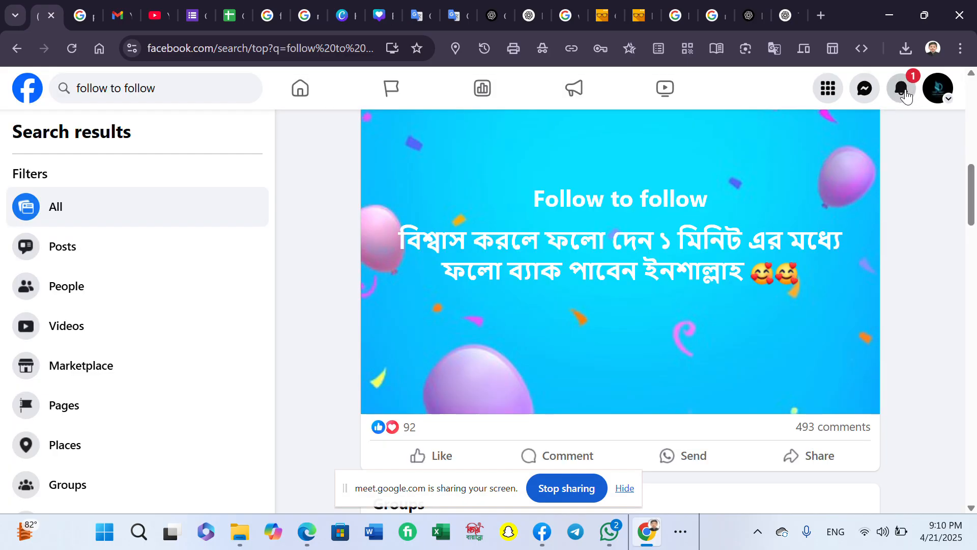
pyautogui.click(902, 92)
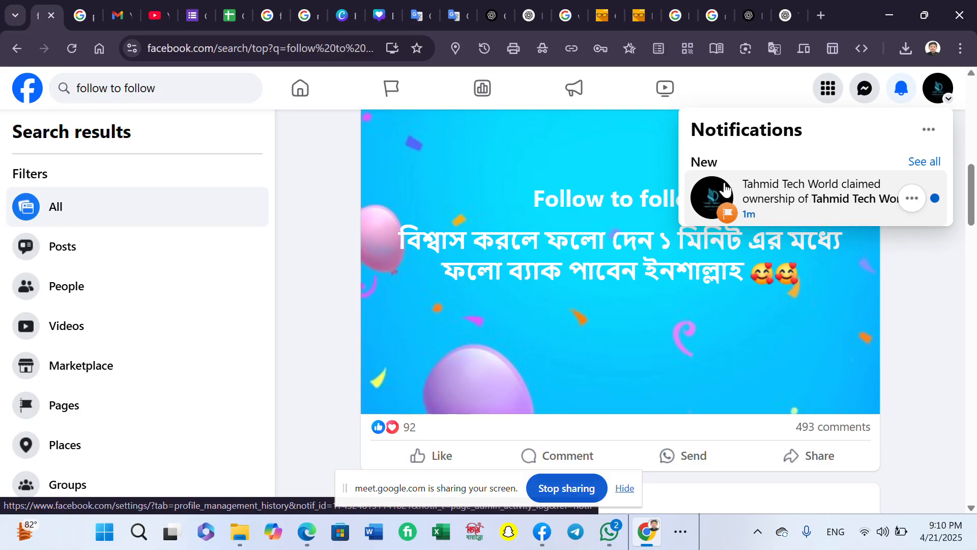
pyautogui.click(321, 97)
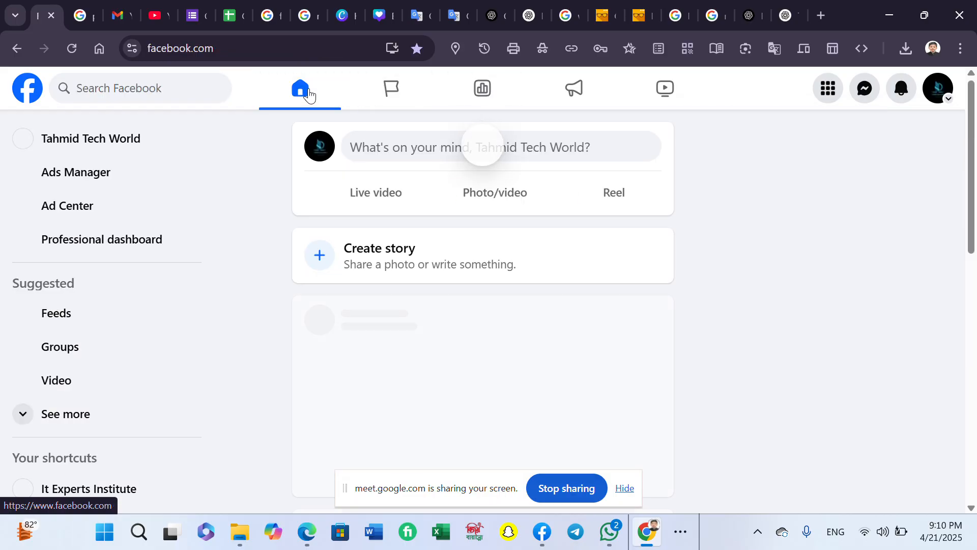
# - Open the Tahmid Tech World Page and its Professional dashboard
pyautogui.click(172, 143)
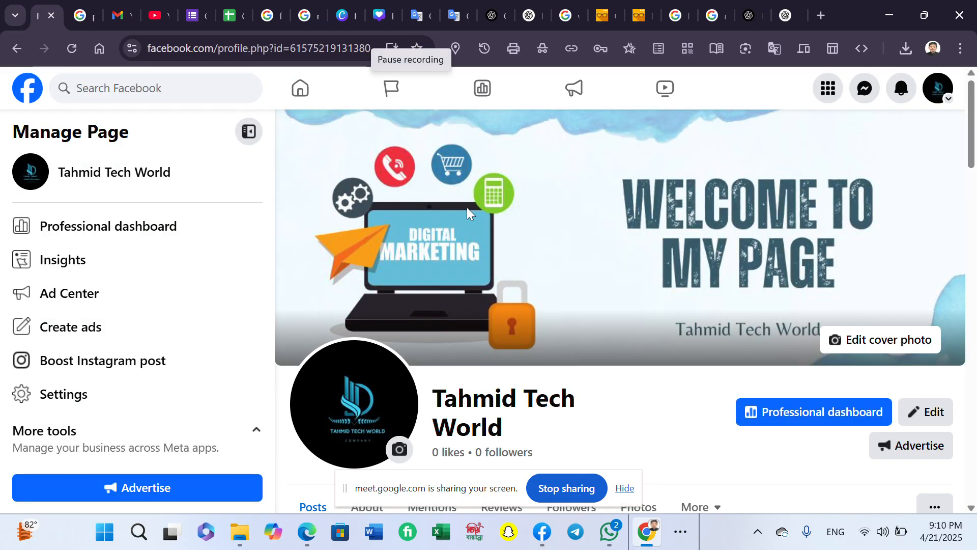
pyautogui.scroll(-4, 501, 371)
pyautogui.scroll(4, 585, 295)
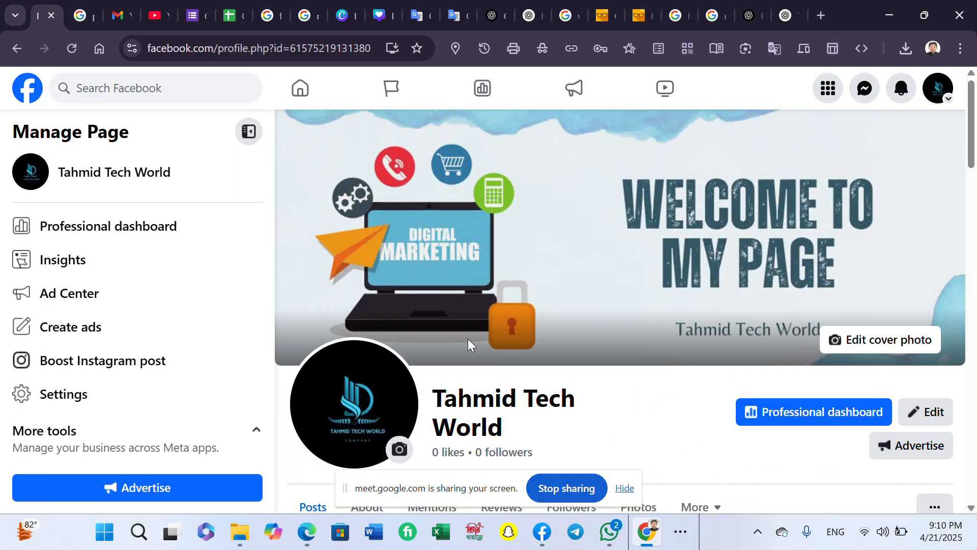
pyautogui.scroll(-1, 471, 341)
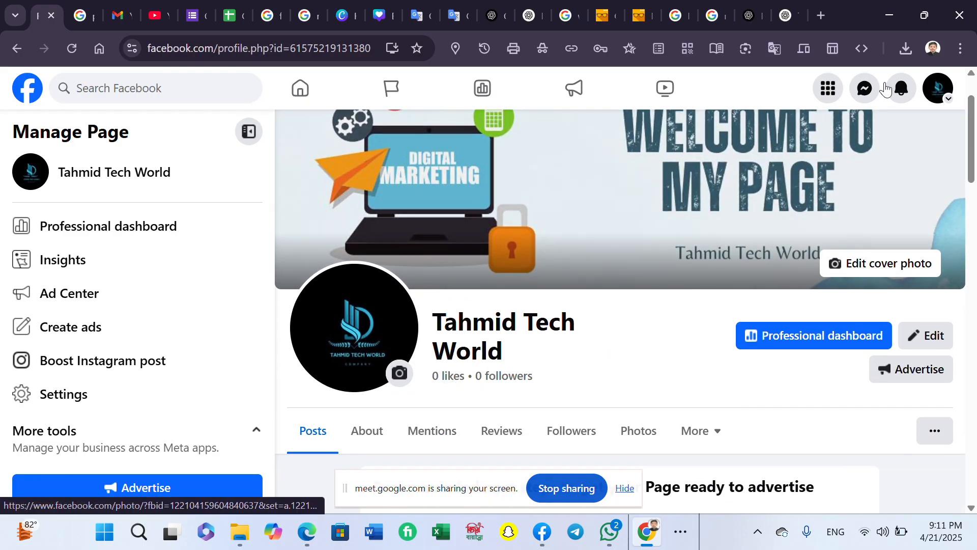
pyautogui.click(902, 96)
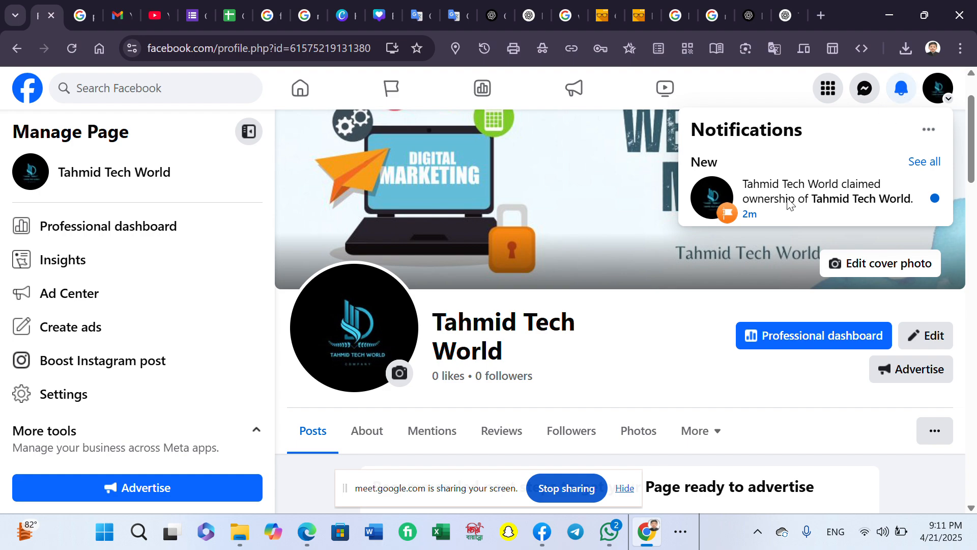
pyautogui.click(663, 338)
pyautogui.click(772, 341)
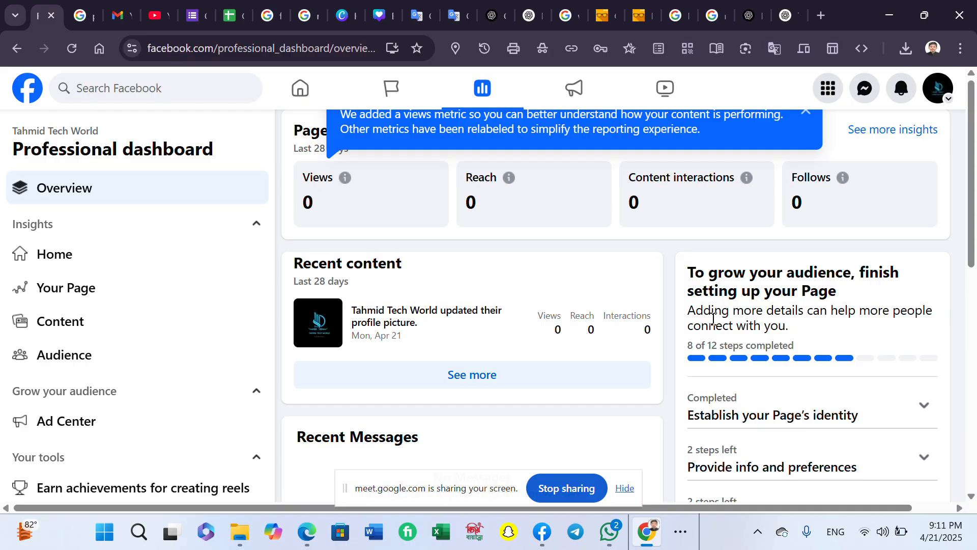
# - Expand the checklist's Establish your Page's identity, Provide info and preferences, and Introduce your Page sections
pyautogui.scroll(-5, 848, 416)
pyautogui.scroll(3, 811, 203)
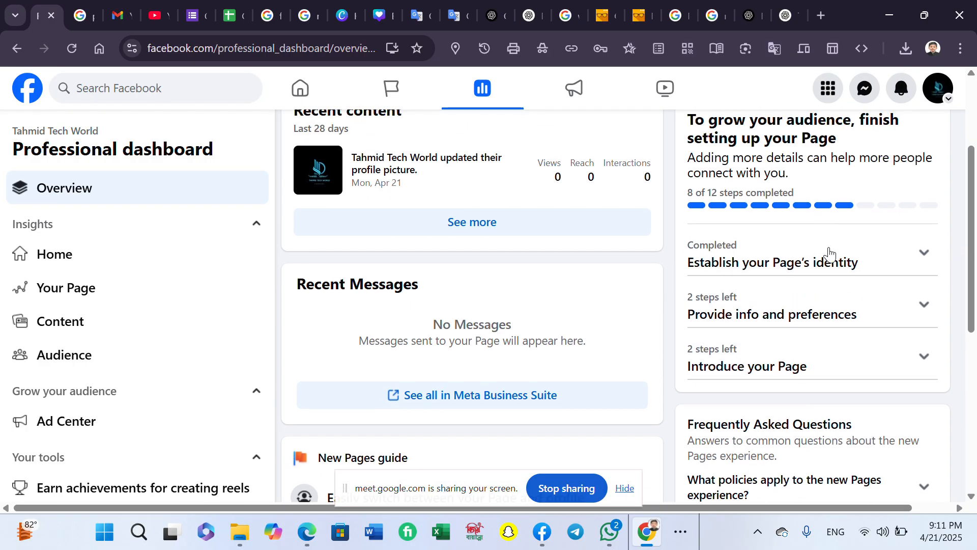
pyautogui.click(833, 270)
pyautogui.scroll(-3, 812, 306)
pyautogui.click(812, 301)
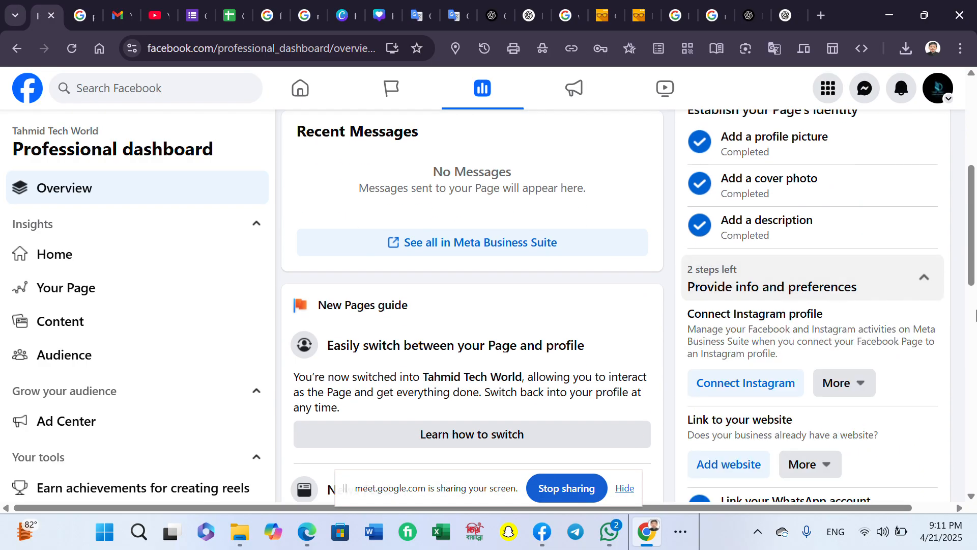
pyautogui.scroll(-3, 944, 331)
pyautogui.scroll(-2, 856, 246)
pyautogui.scroll(1, 750, 232)
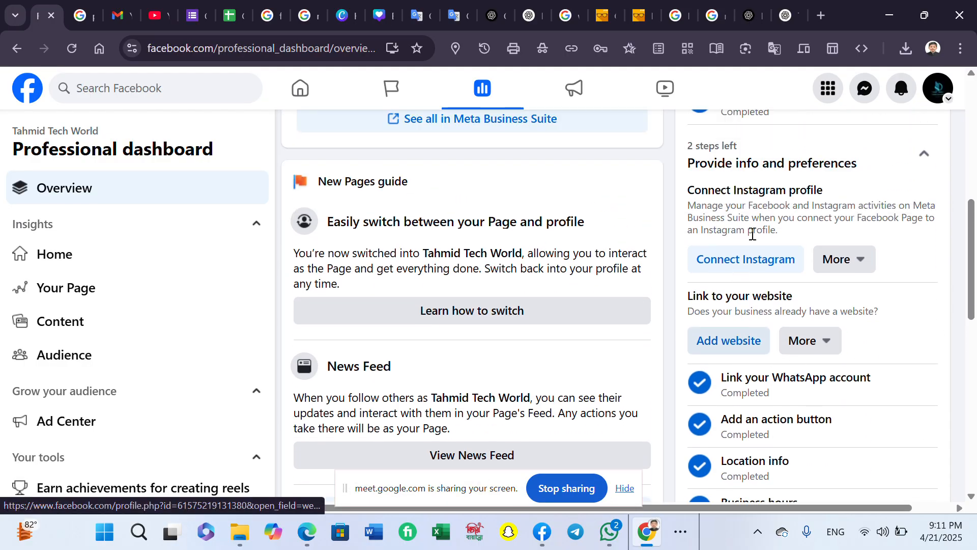
pyautogui.scroll(-5, 830, 275)
pyautogui.scroll(-3, 832, 275)
pyautogui.click(811, 195)
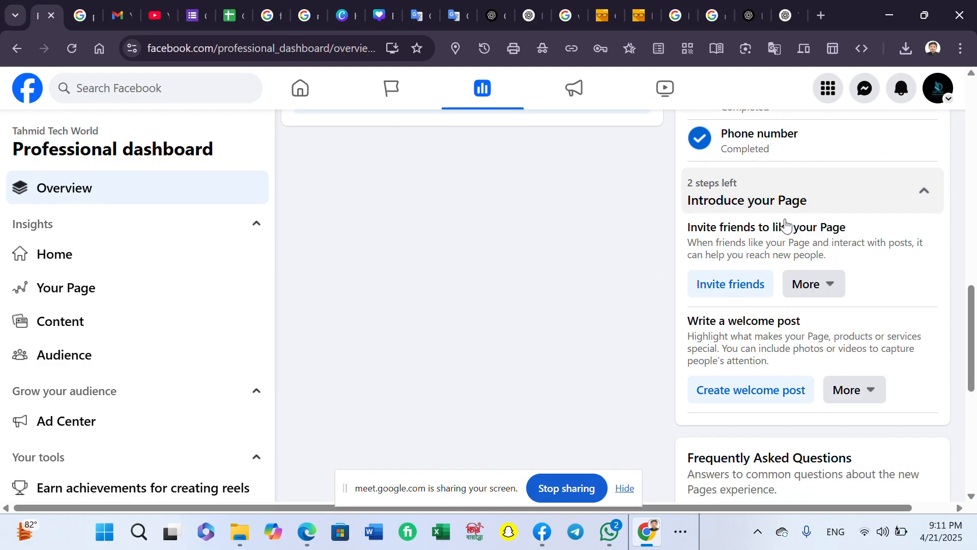
pyautogui.click(691, 532)
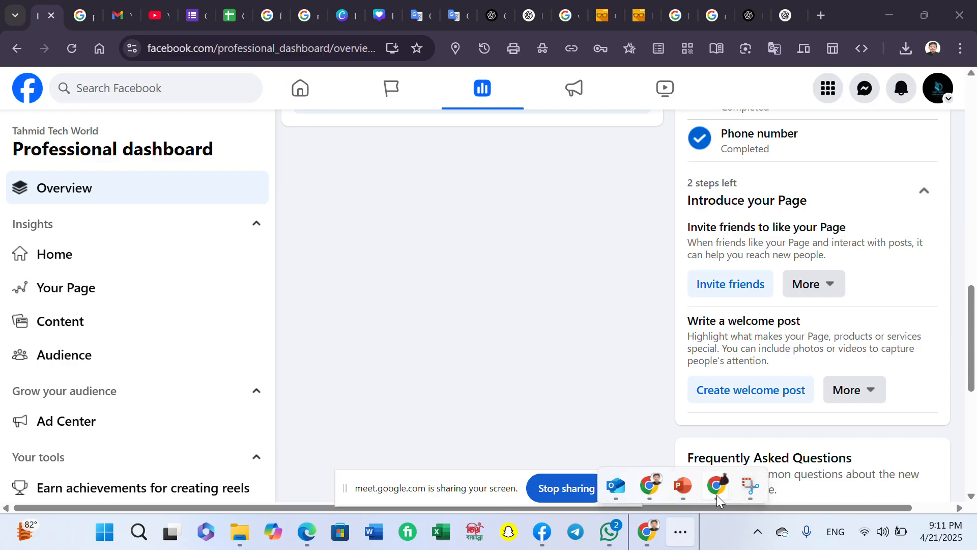
# - Admit the waiting guest into the Google Meet call, then minimize the Meet window
pyautogui.moveTo(727, 489)
pyautogui.click(682, 413)
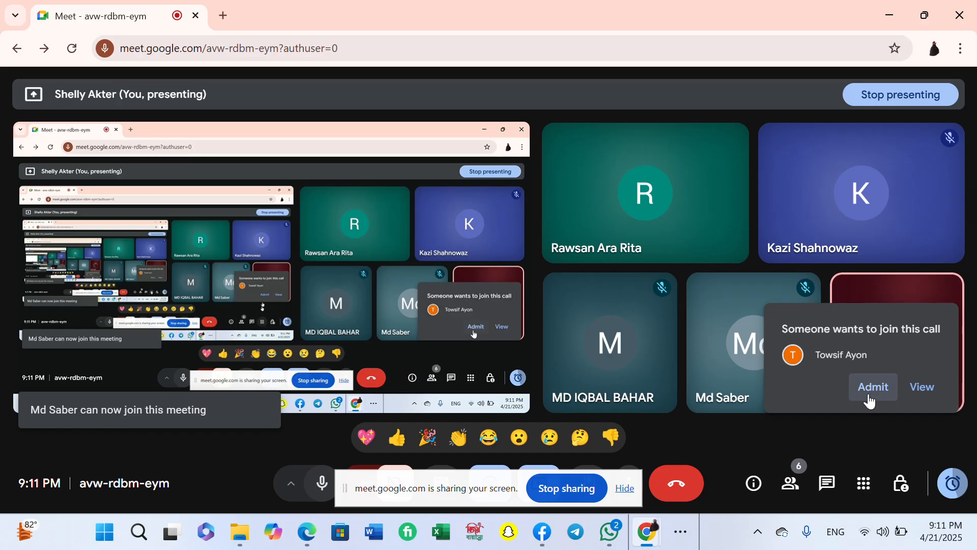
pyautogui.click(872, 388)
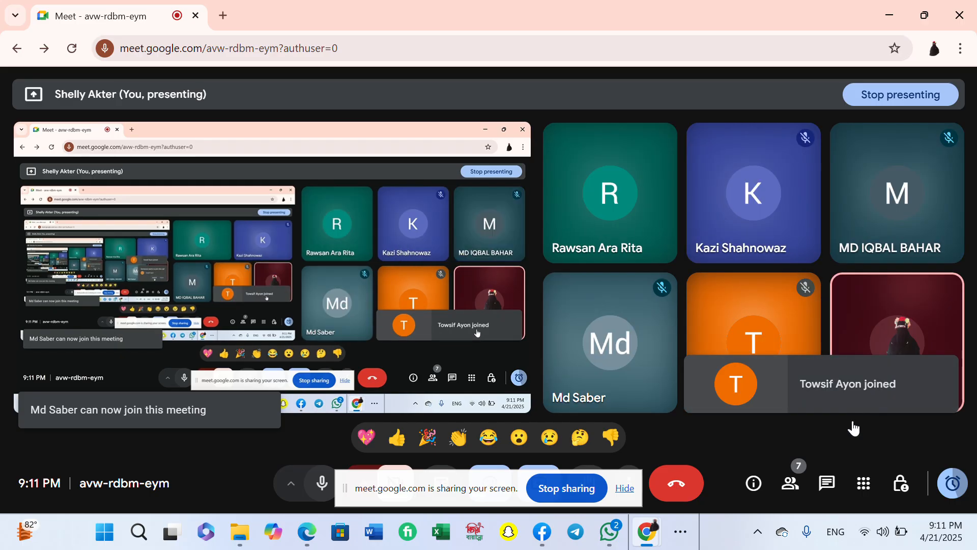
pyautogui.click(888, 15)
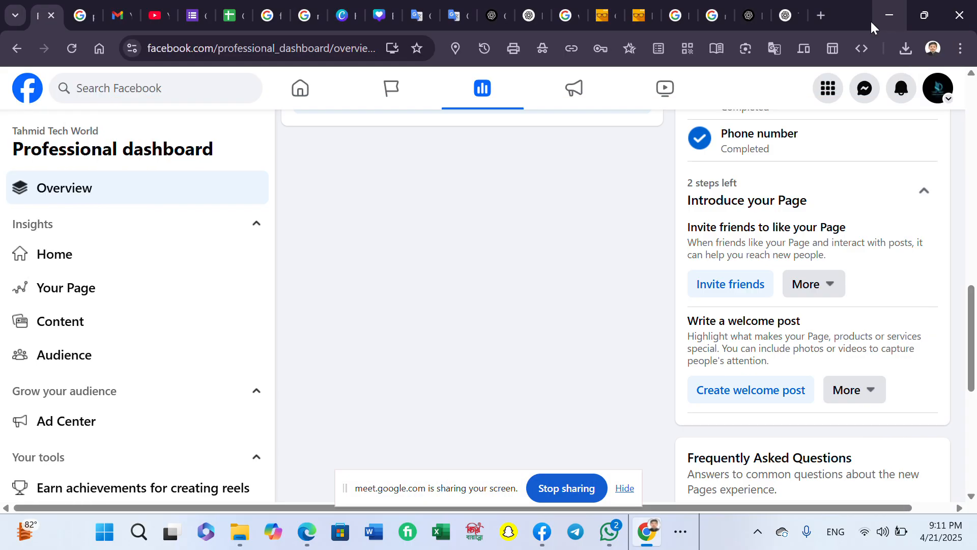
# - Rerun the recent 'follow to follow' search and open the Follow To Follow group
pyautogui.scroll(12, 557, 289)
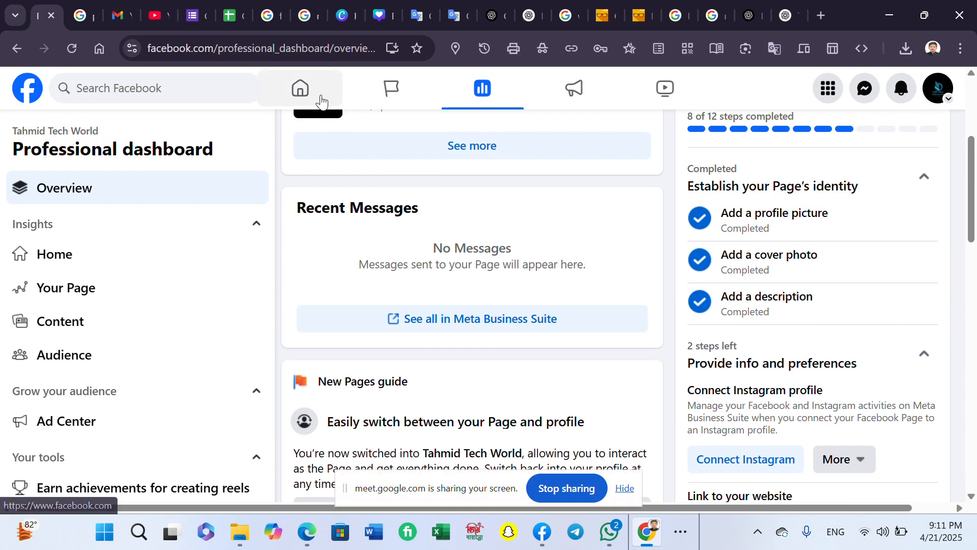
pyautogui.click(14, 50)
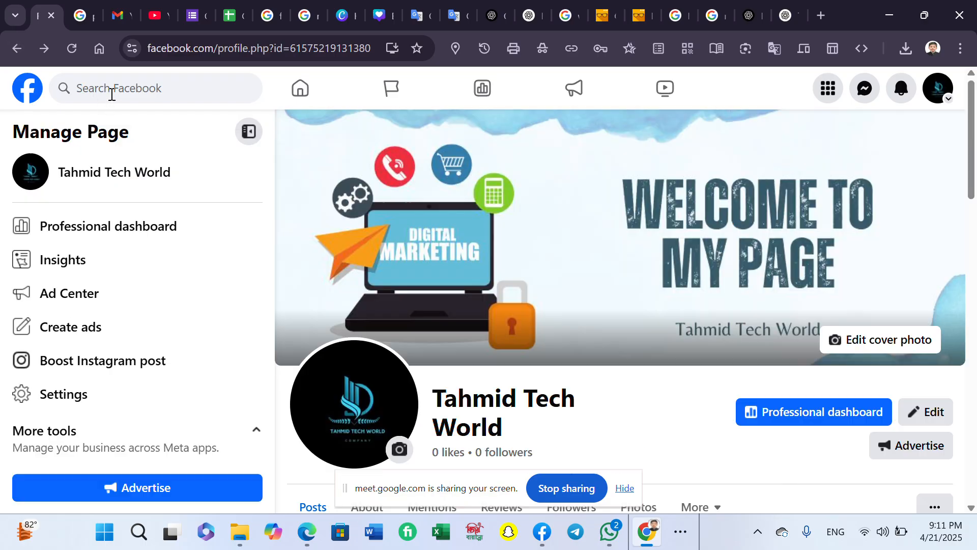
pyautogui.click(111, 95)
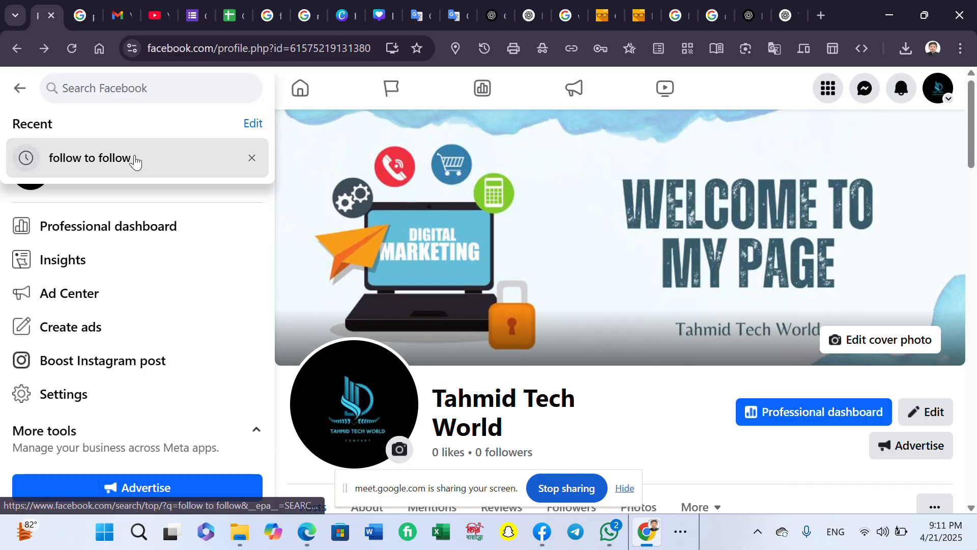
pyautogui.click(136, 158)
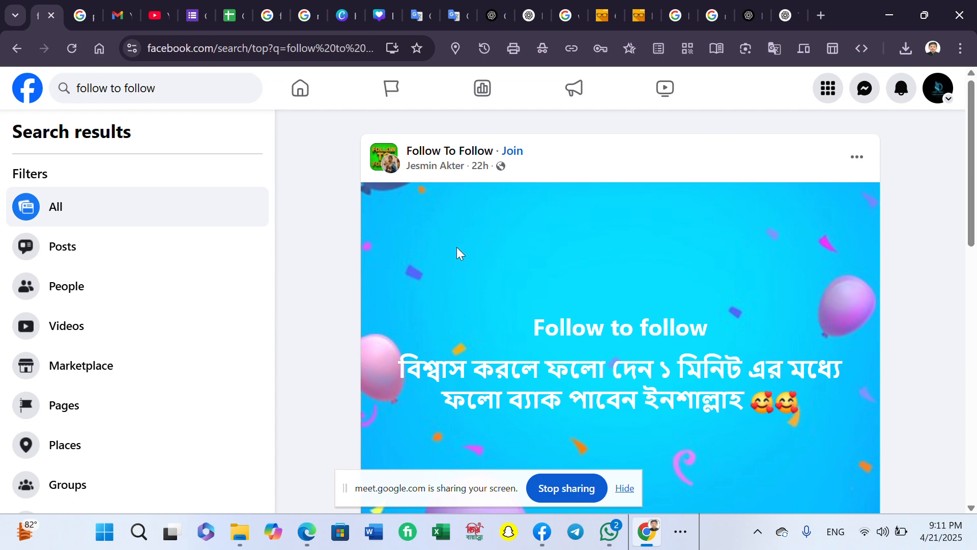
pyautogui.scroll(-6, 456, 246)
pyautogui.scroll(6, 594, 283)
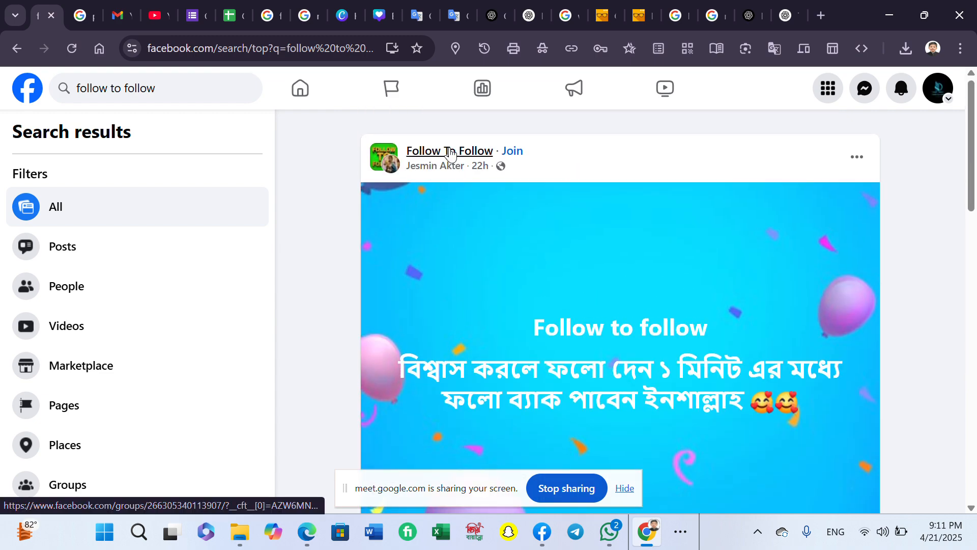
pyautogui.click(450, 152)
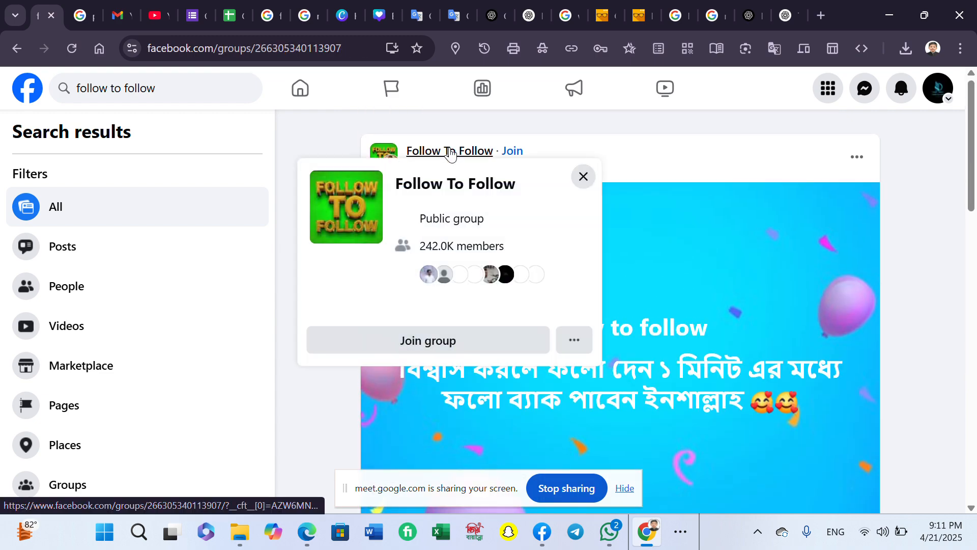
# - Copy the Follow To Follow group's share link from its more-actions menu
pyautogui.click(585, 351)
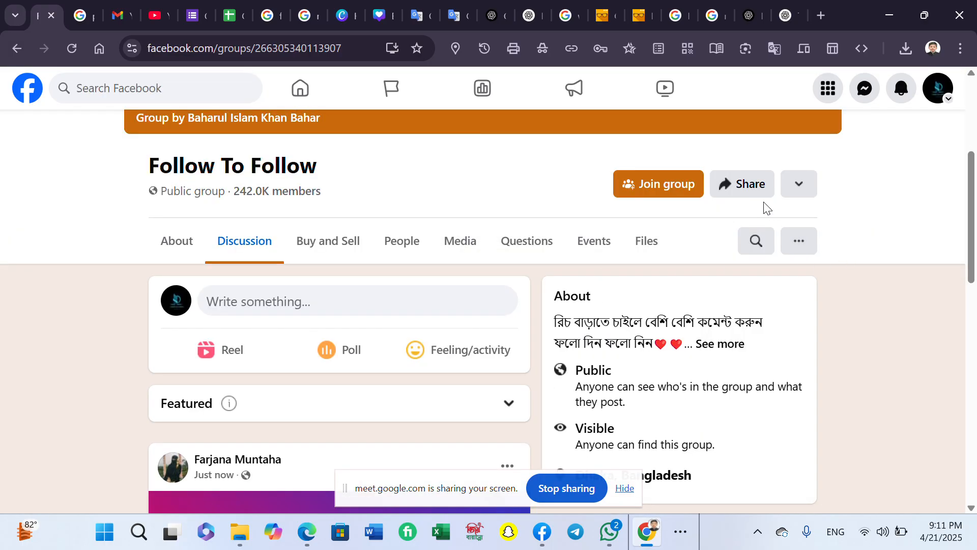
pyautogui.click(755, 191)
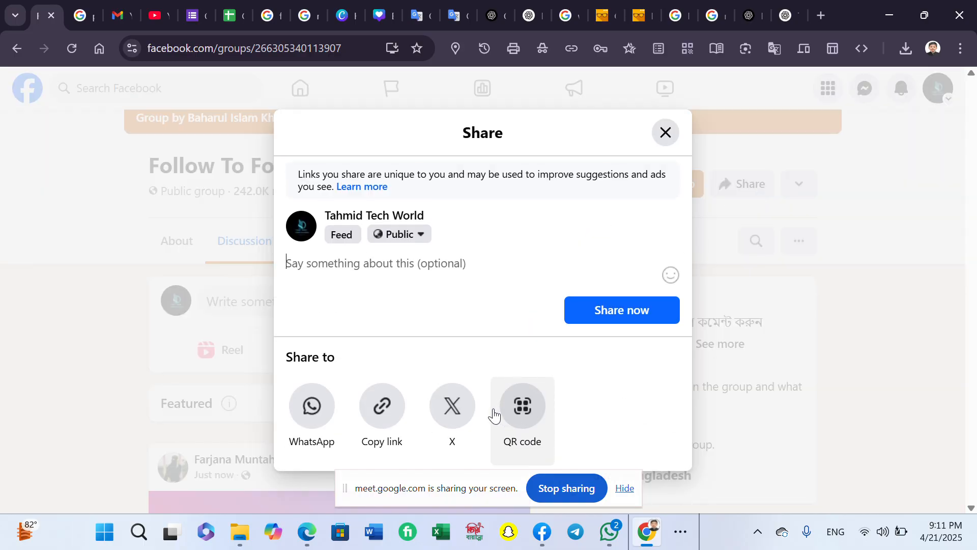
pyautogui.click(394, 429)
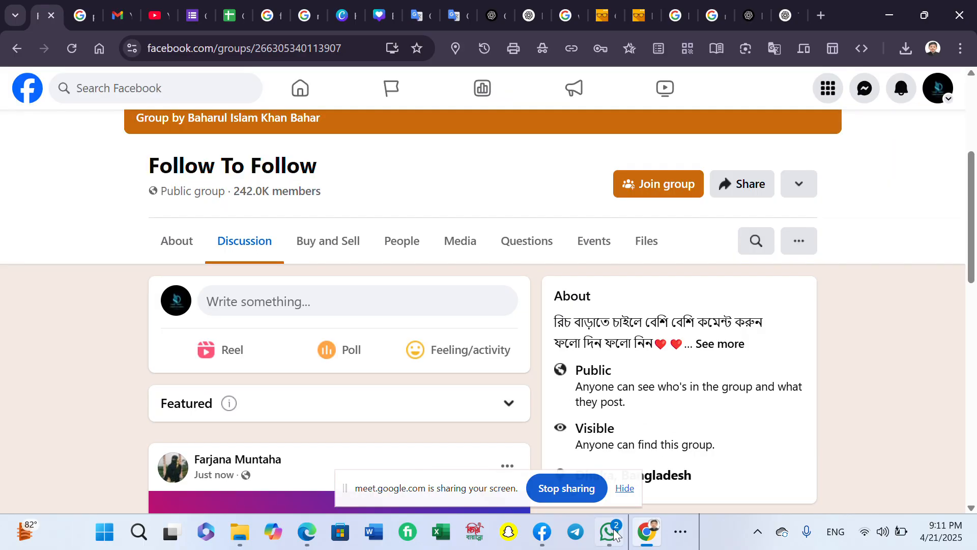
pyautogui.click(692, 535)
# - Paste the copied Facebook group link into the Meet in-call chat message box
pyautogui.moveTo(717, 483)
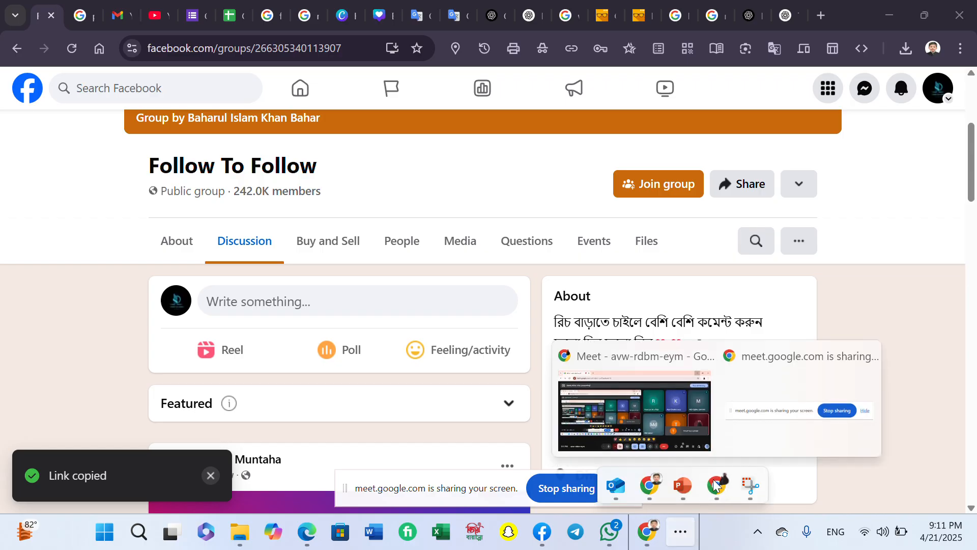
pyautogui.click(675, 430)
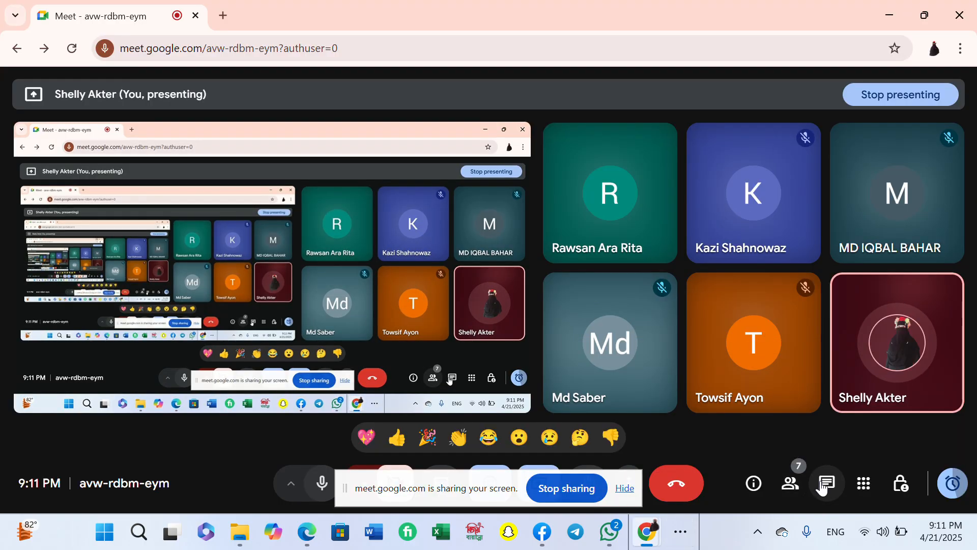
pyautogui.click(823, 487)
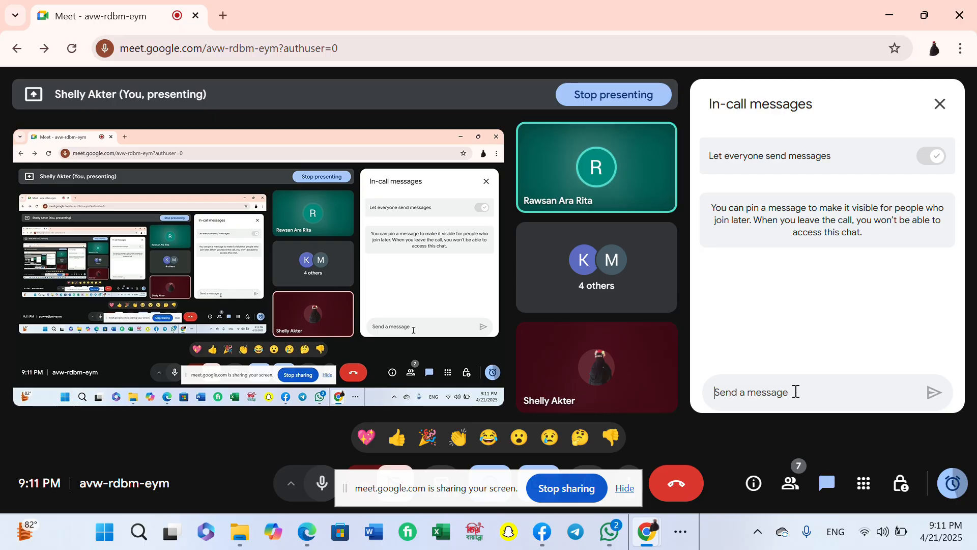
pyautogui.rightClick(796, 399)
pyautogui.click(877, 220)
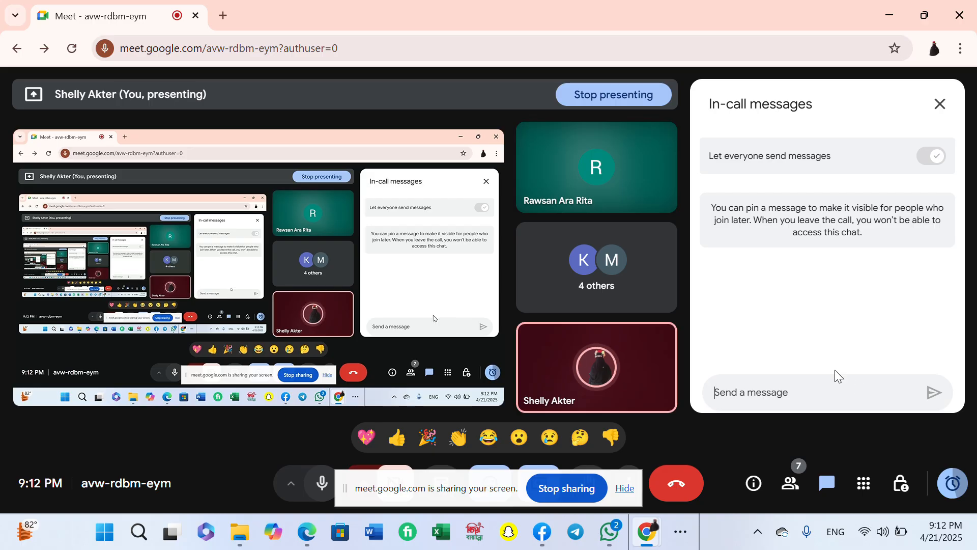
pyautogui.hotkey('ctrl', 'v')
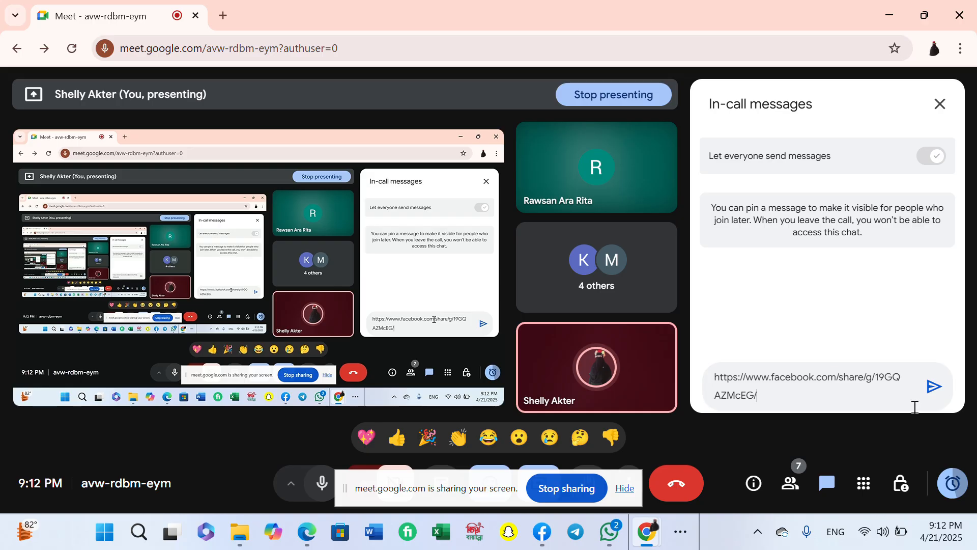
pyautogui.hotkey('ctrl', 'v')
pyautogui.hotkey('ctrl', 'v')
pyautogui.hotkey('ctrl', 'v')
pyautogui.write('v')
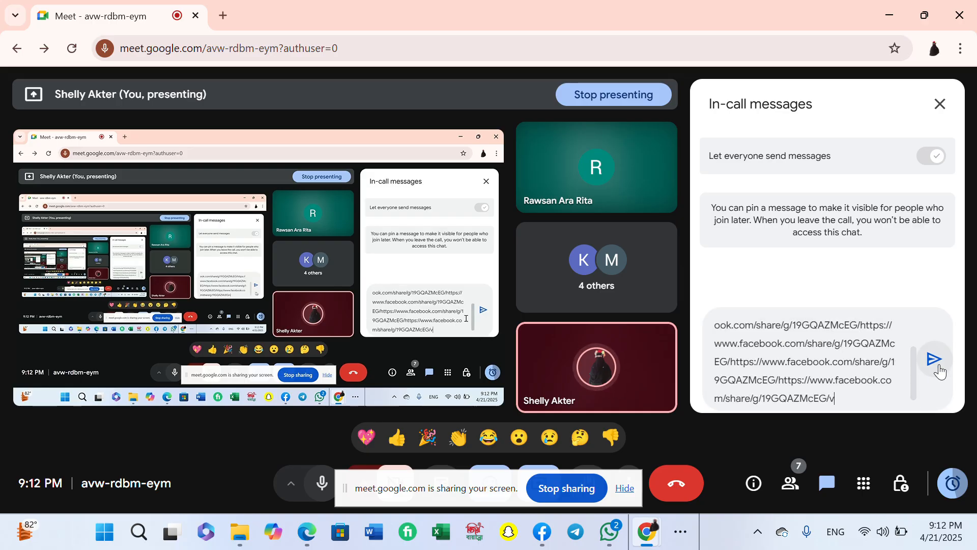
# - Send the group link, pin the message, and close the chat panel
pyautogui.click(934, 359)
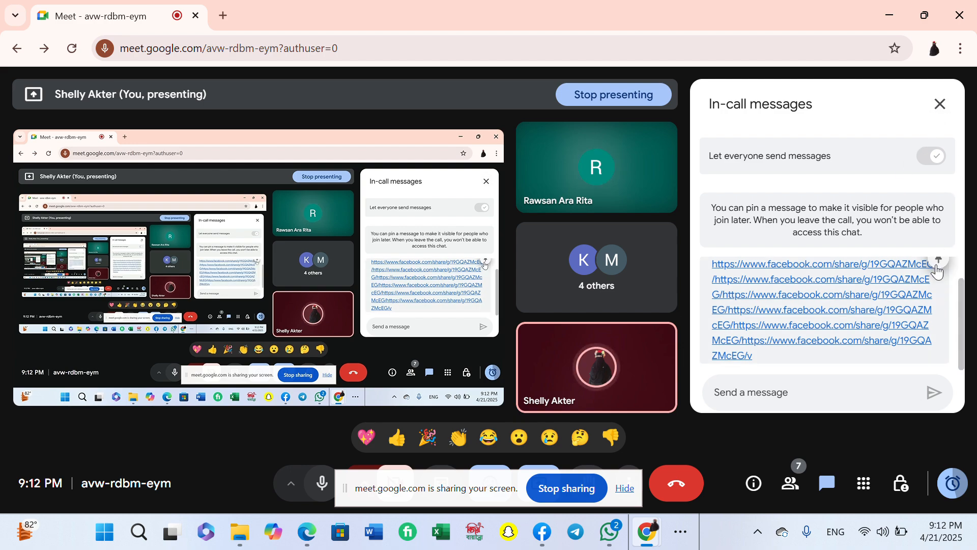
pyautogui.click(936, 275)
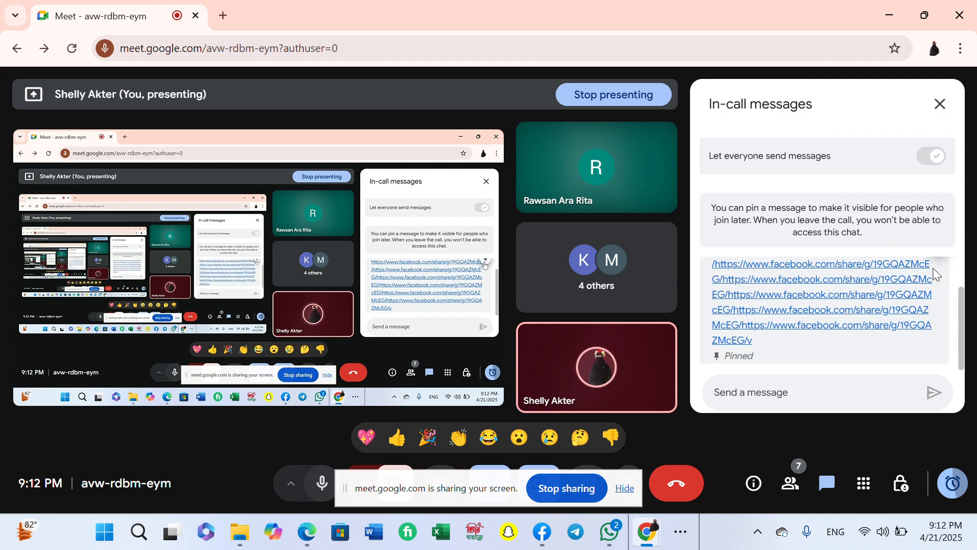
pyautogui.click(940, 105)
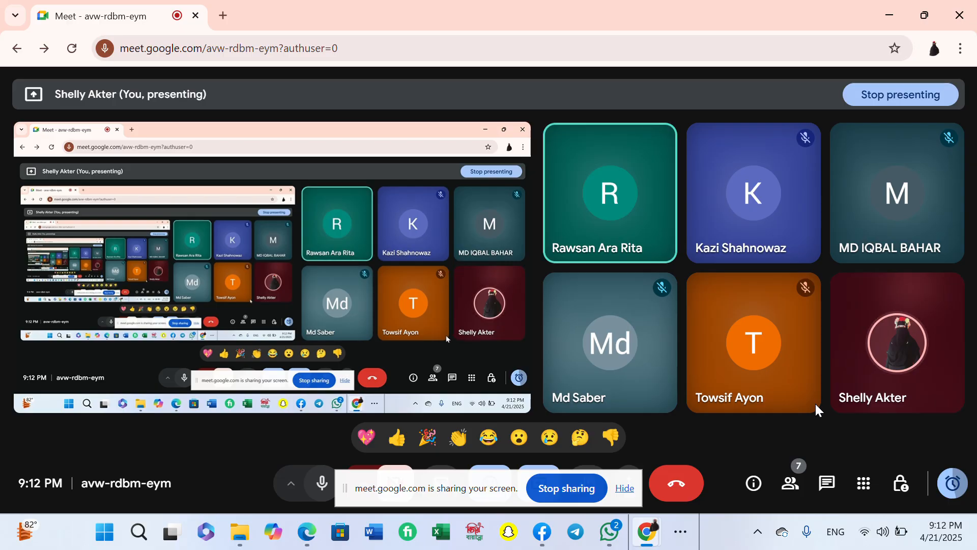
# - Minimize the Meet call window to reveal the Follow To Follow group page
pyautogui.moveTo(792, 340)
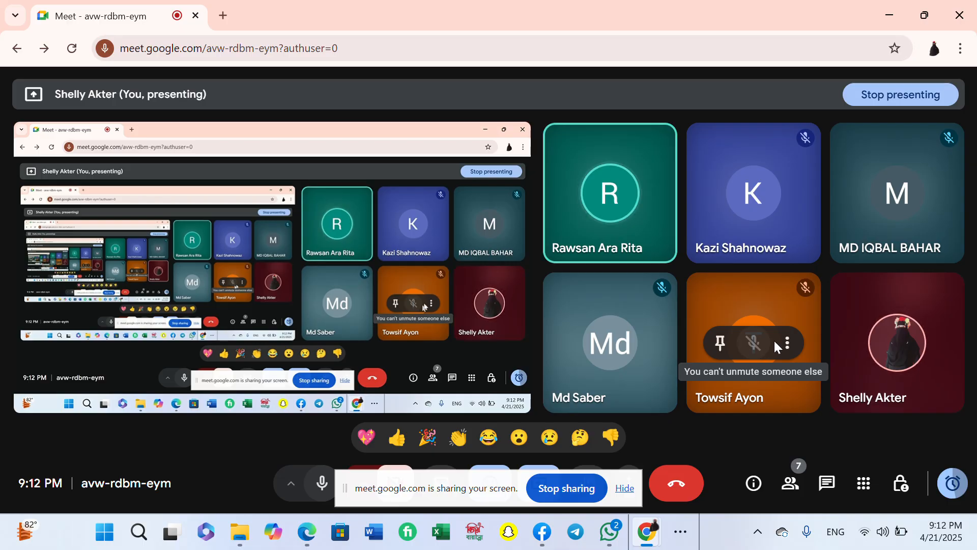
pyautogui.click(893, 23)
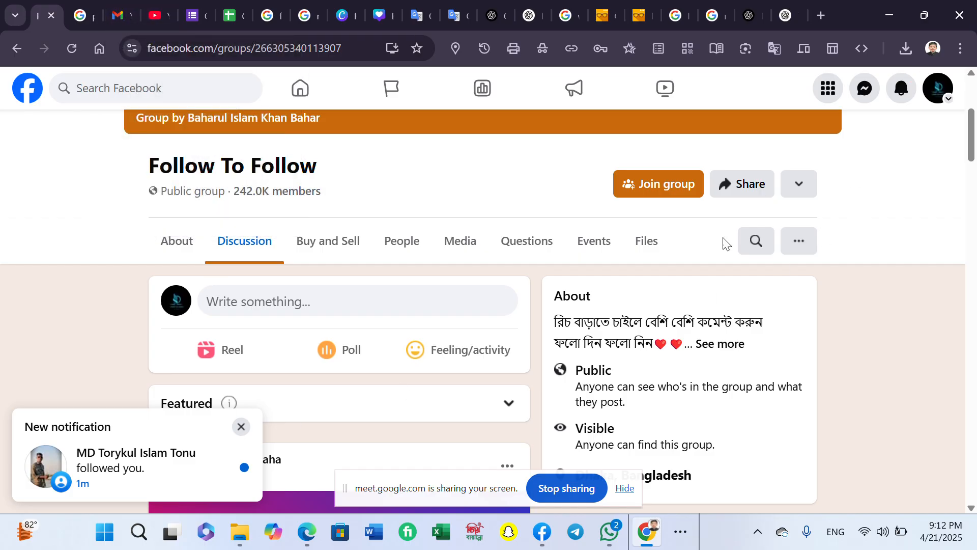
# - Move between the Facebook home feed and the Tahmid Tech World page
pyautogui.scroll(3, 724, 243)
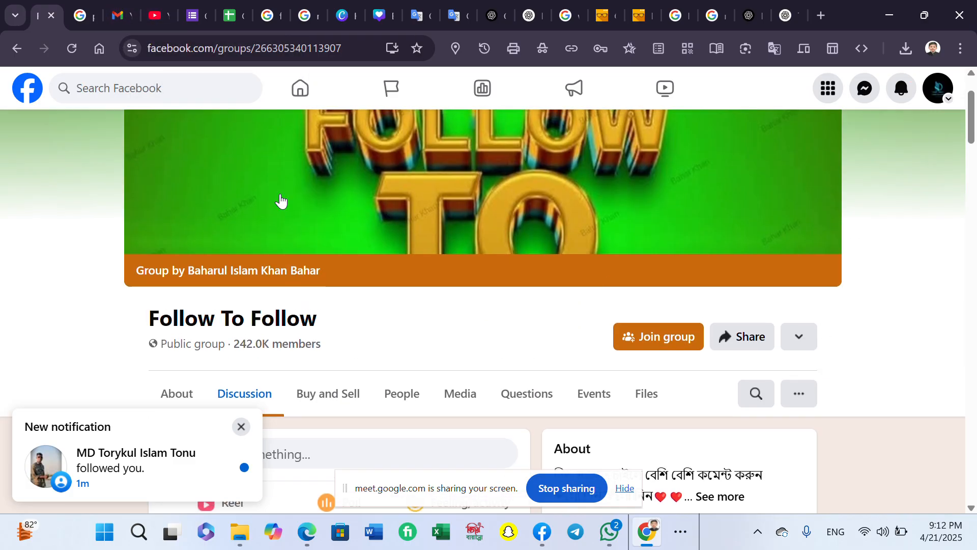
pyautogui.click(300, 101)
pyautogui.click(129, 155)
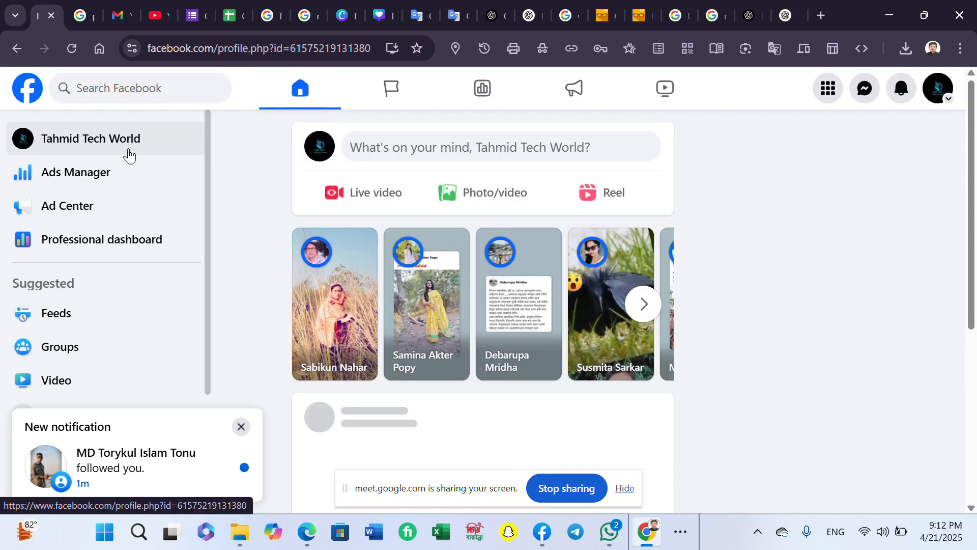
pyautogui.scroll(-3, 494, 322)
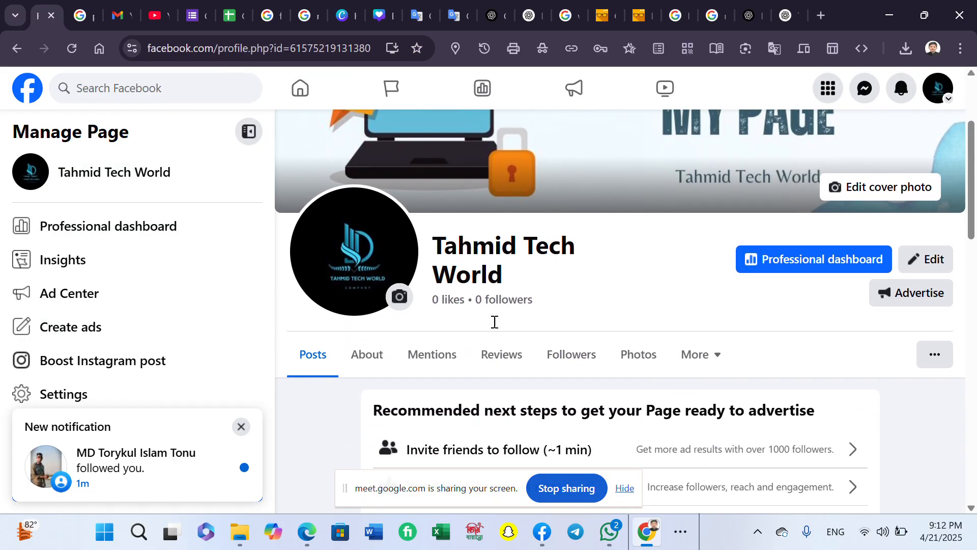
pyautogui.scroll(3, 494, 321)
pyautogui.click(301, 89)
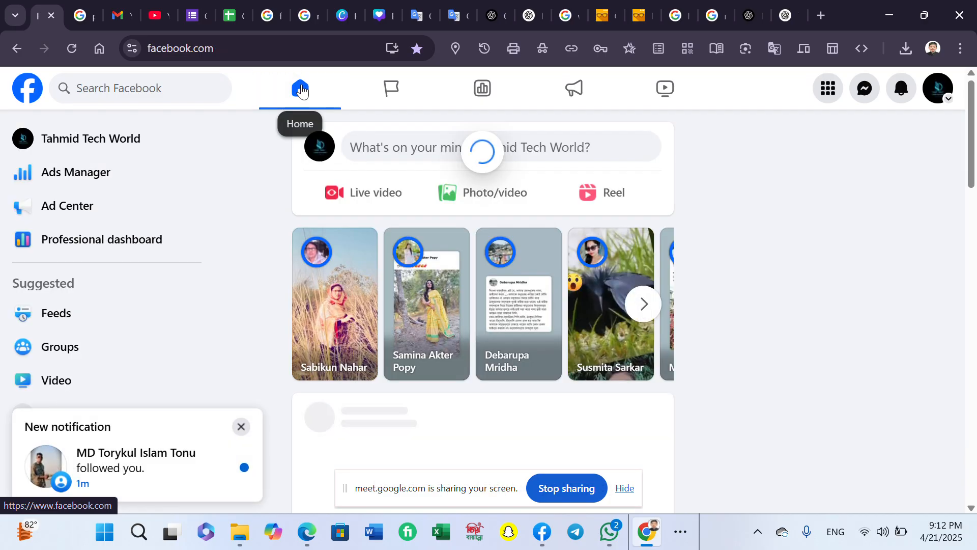
pyautogui.click(182, 138)
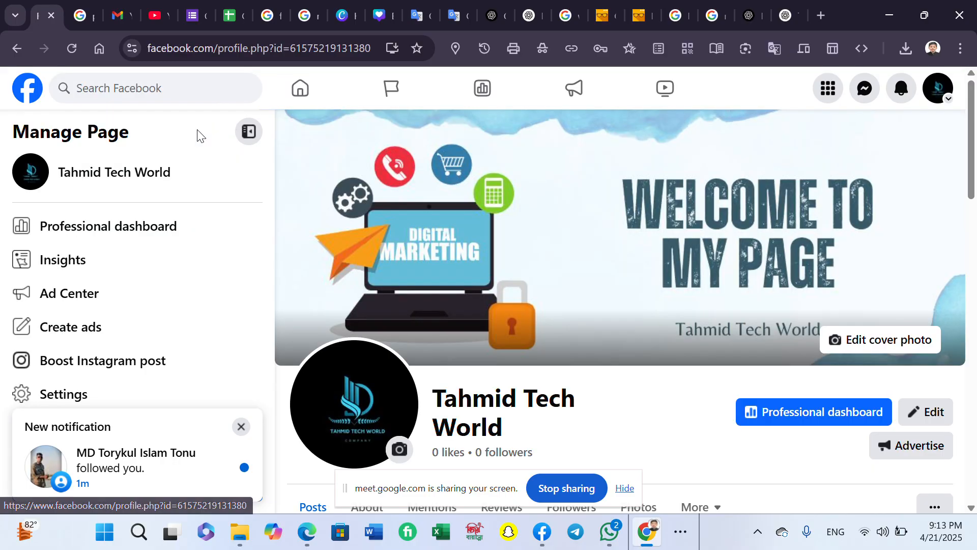
pyautogui.scroll(-10, 526, 441)
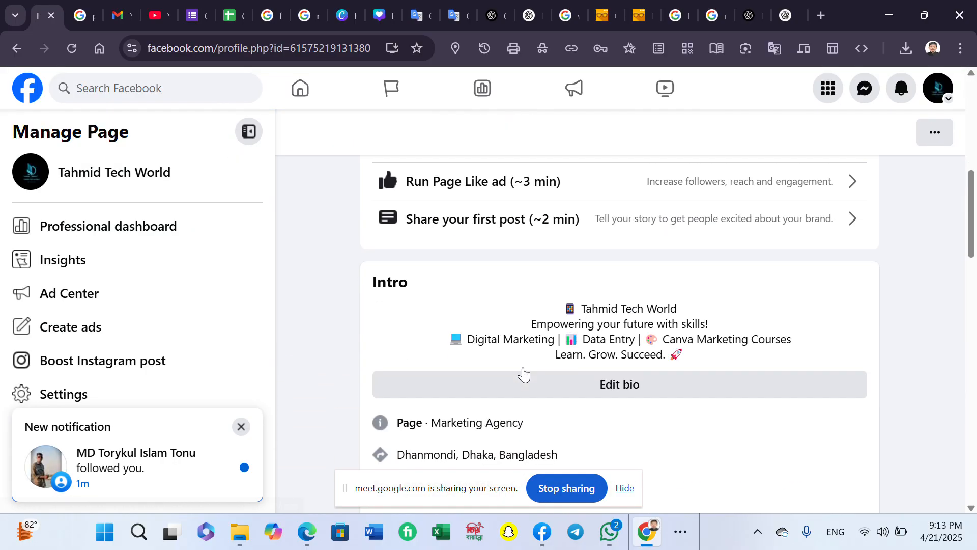
# - Check the new-follower notification's profile, then return to the home feed
pyautogui.click(902, 90)
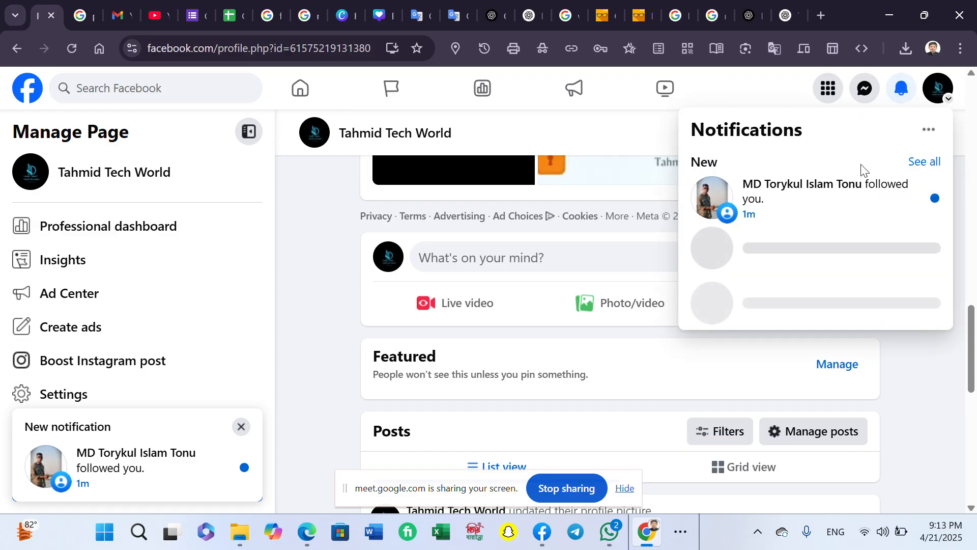
pyautogui.click(845, 194)
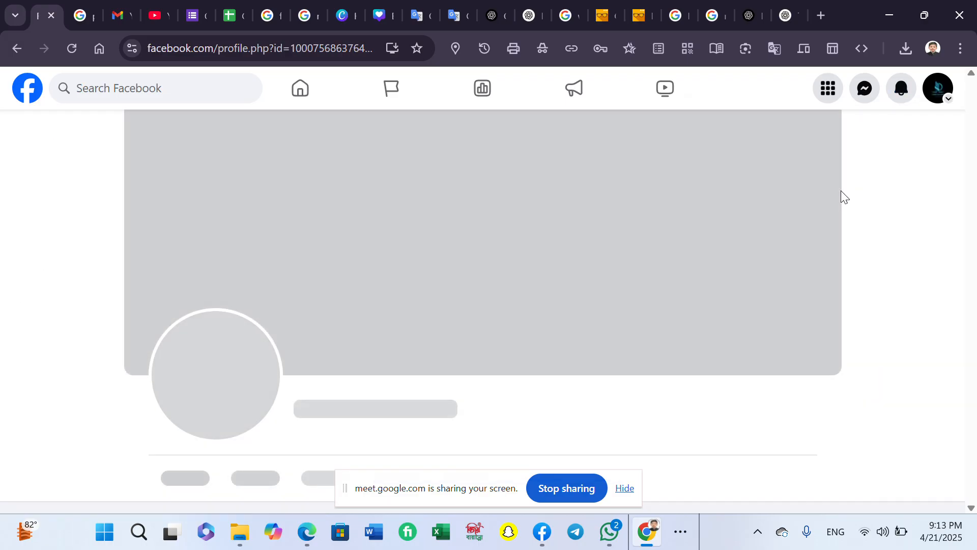
pyautogui.scroll(-2, 539, 311)
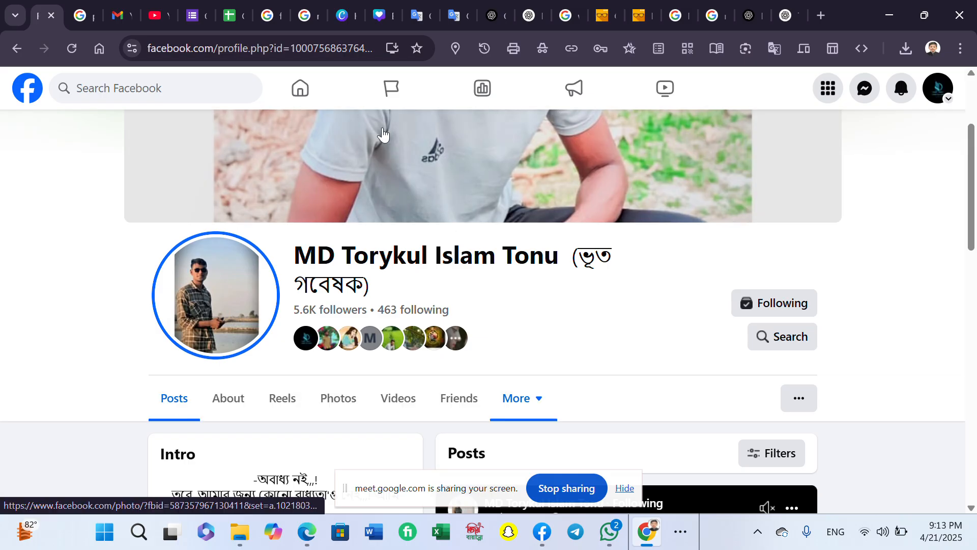
pyautogui.click(325, 92)
pyautogui.click(192, 134)
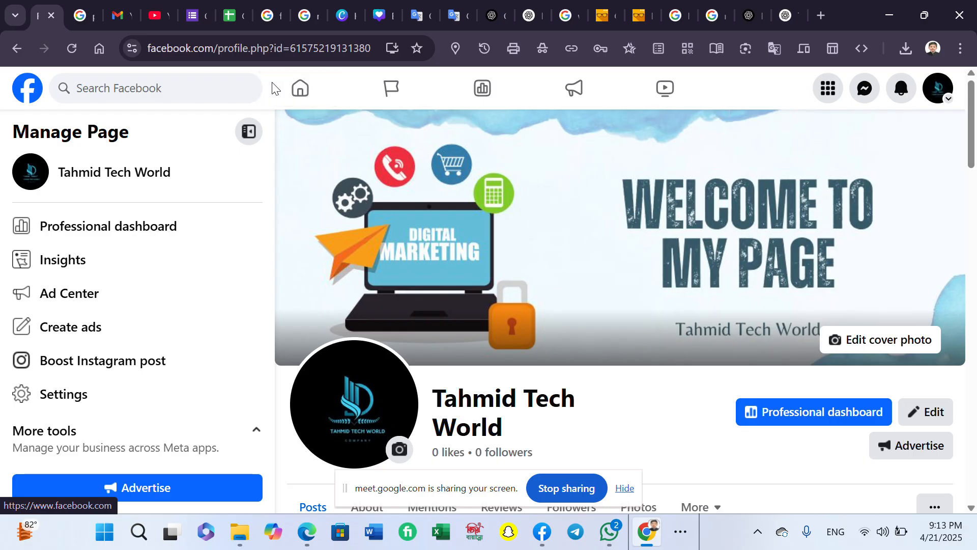
pyautogui.click(300, 88)
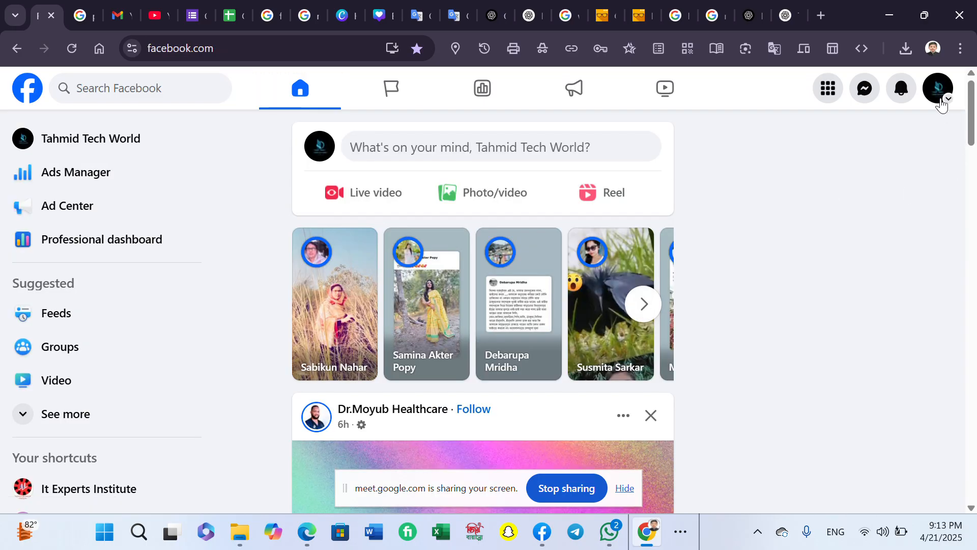
# - Switch from Tahmid Tech World to the personal profile and load YouTube in a new tab
pyautogui.click(939, 100)
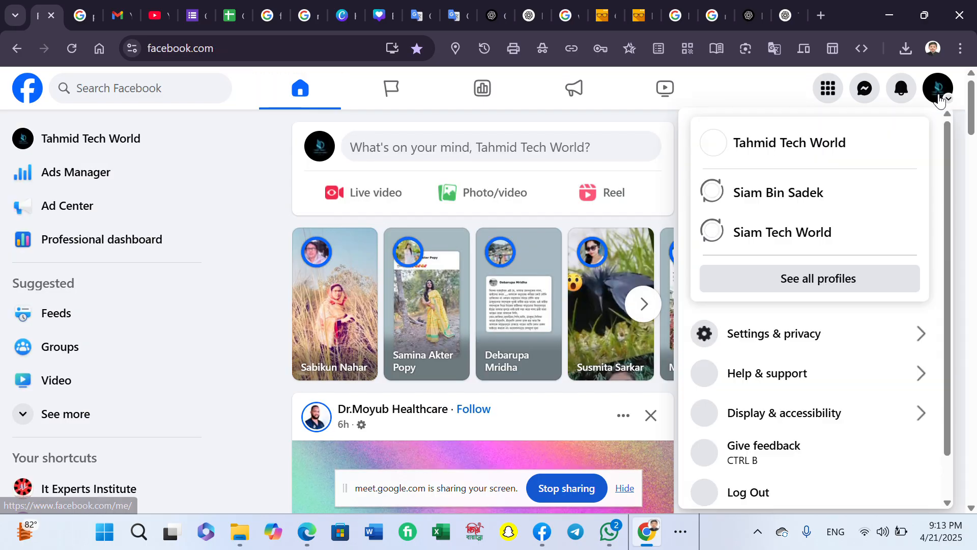
pyautogui.click(846, 191)
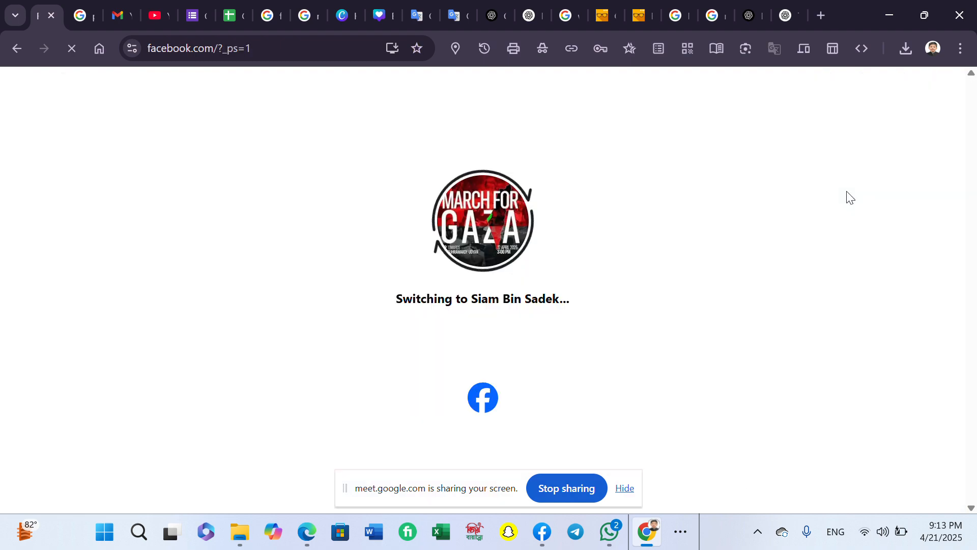
pyautogui.click(819, 14)
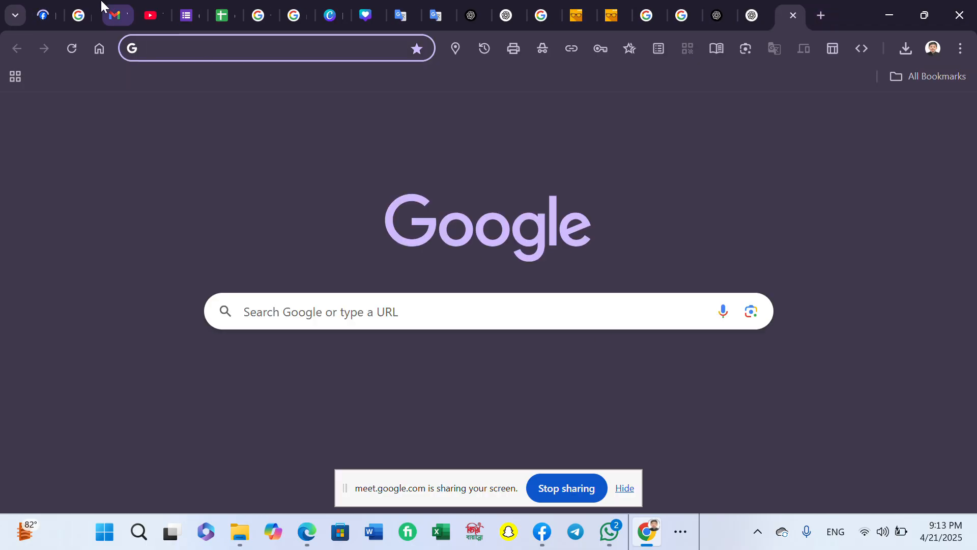
pyautogui.click(357, 321)
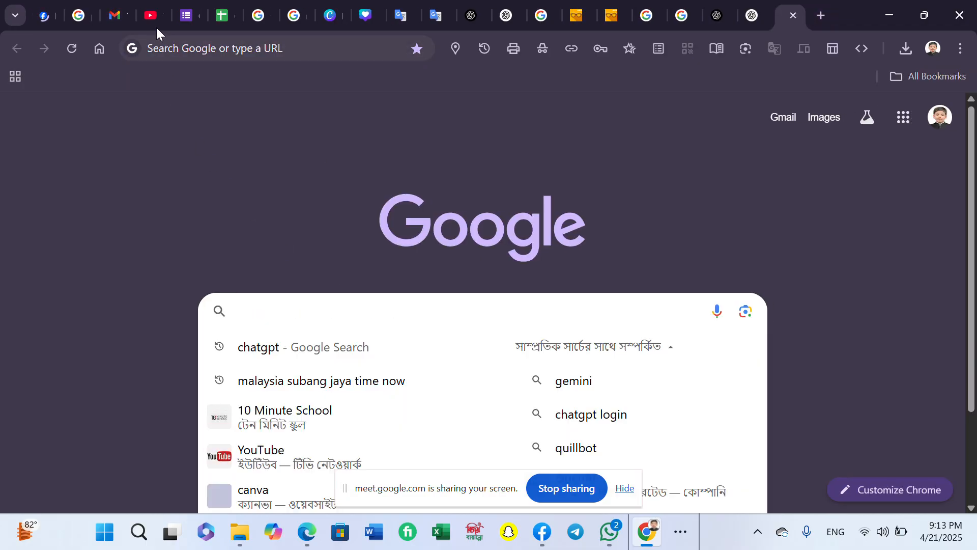
pyautogui.click(155, 23)
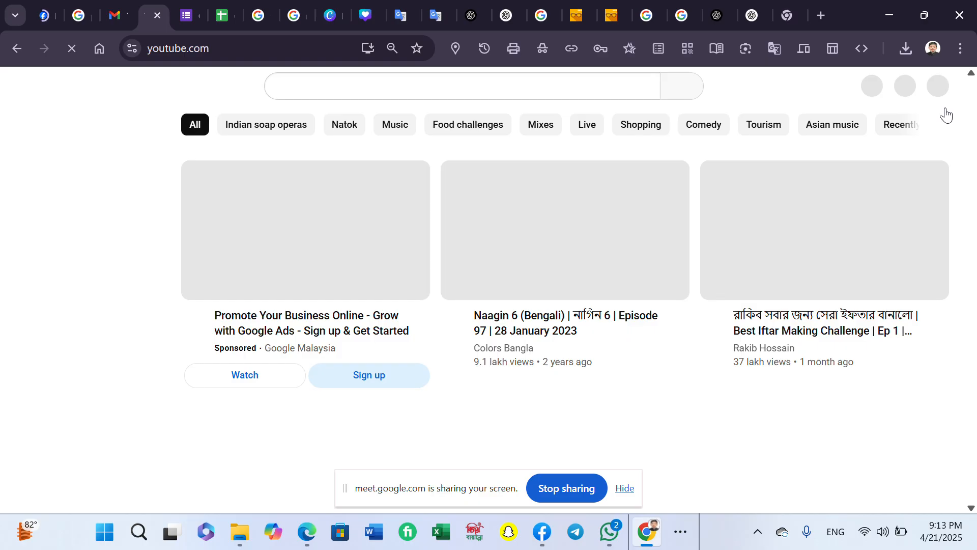
# - Browse the Freelancing Experts PLatform channel's videos and its three playlists, including Canva Marketing Free Class
pyautogui.scroll(-4, 940, 97)
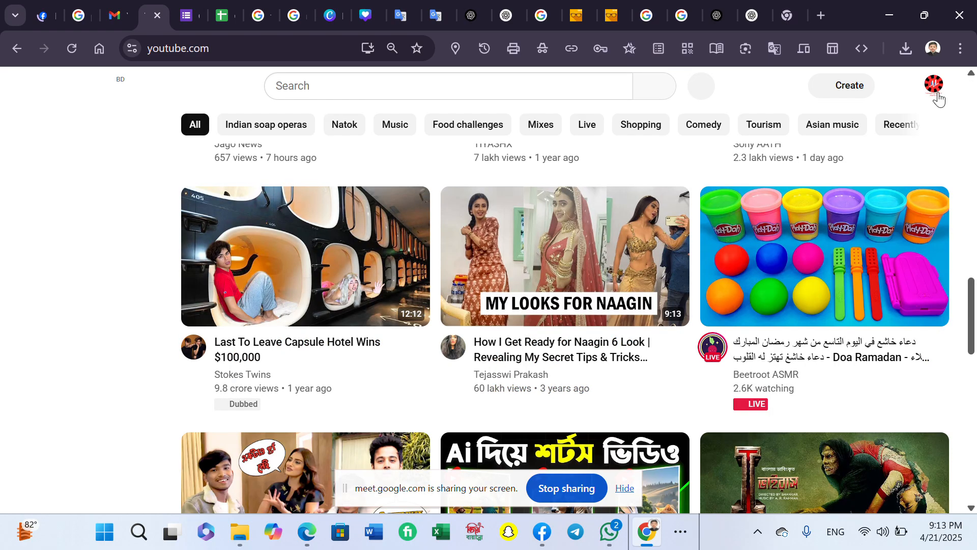
pyautogui.click(934, 84)
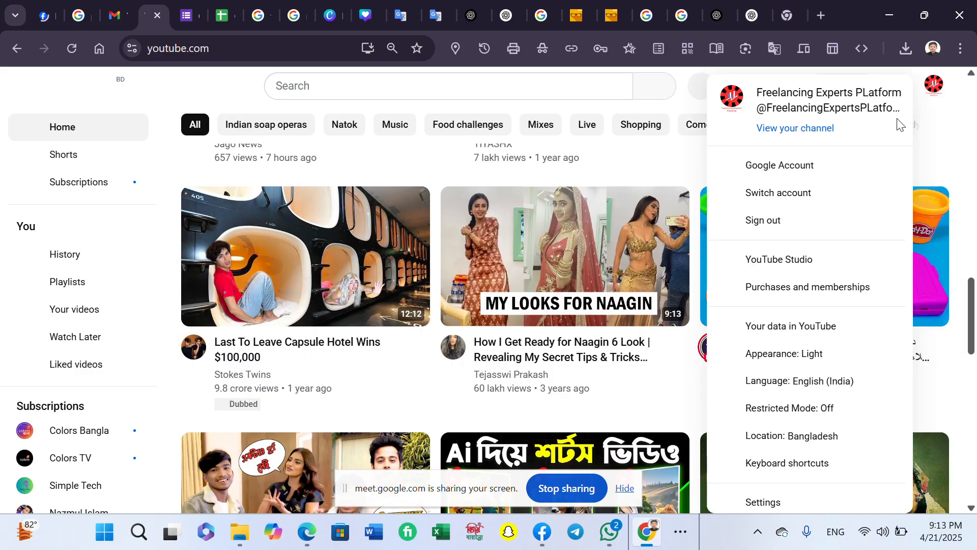
pyautogui.click(796, 129)
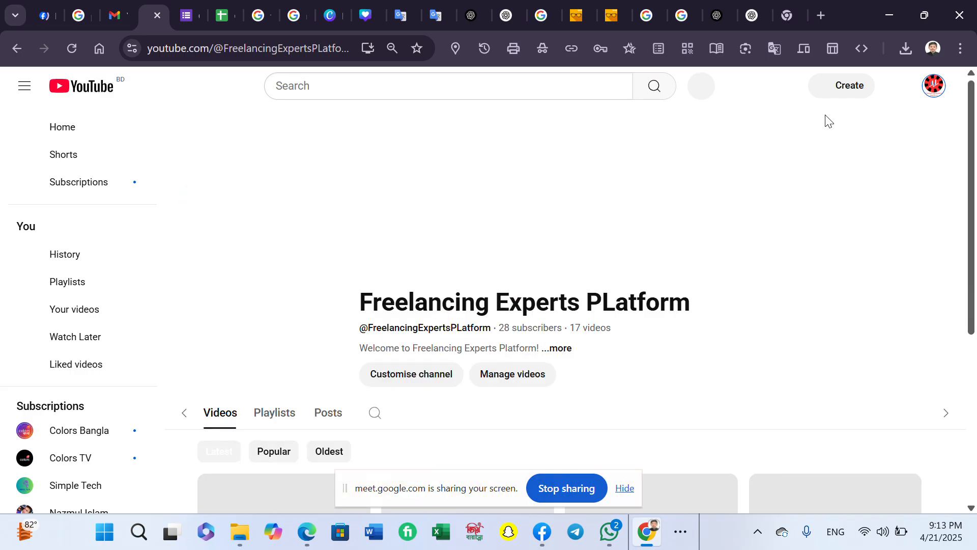
pyautogui.scroll(-7, 669, 305)
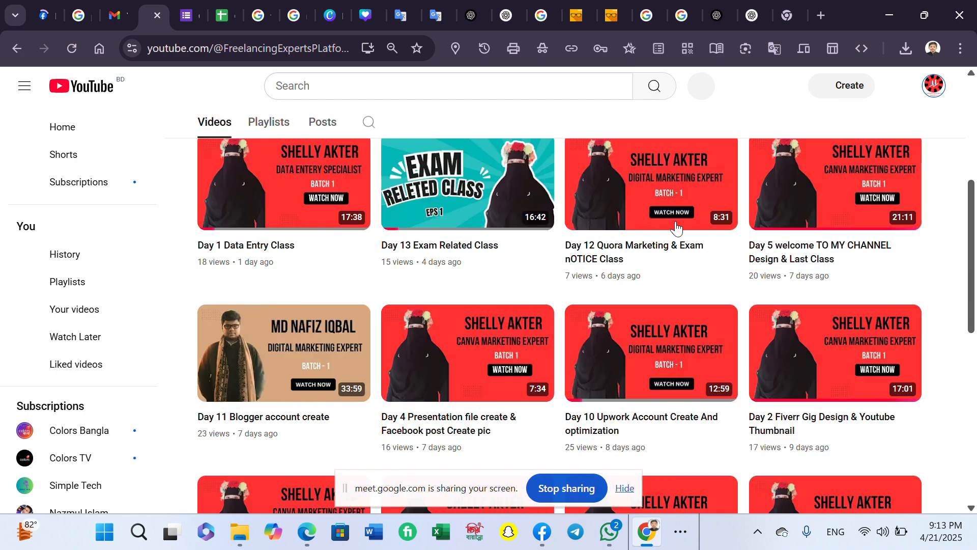
pyautogui.scroll(-4, 738, 323)
pyautogui.scroll(-5, 740, 324)
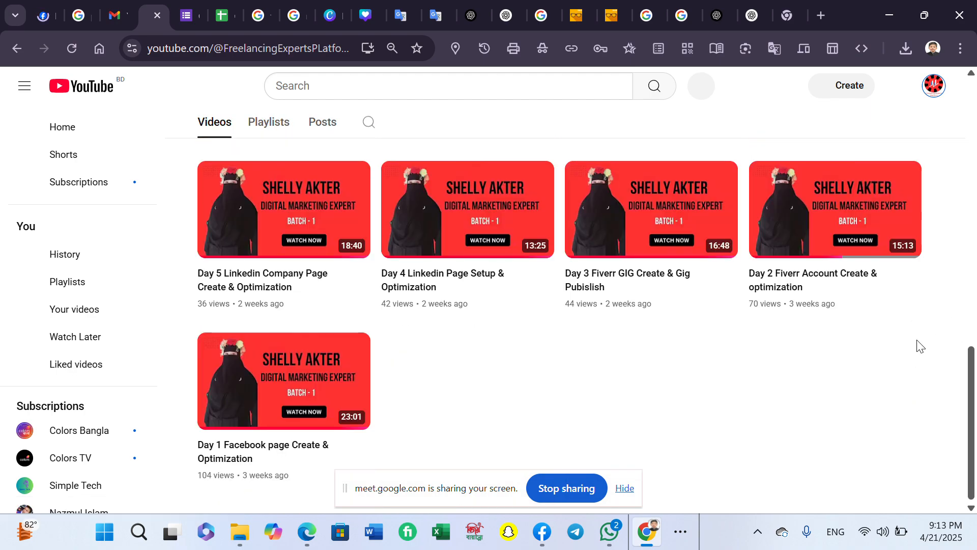
pyautogui.scroll(15, 918, 345)
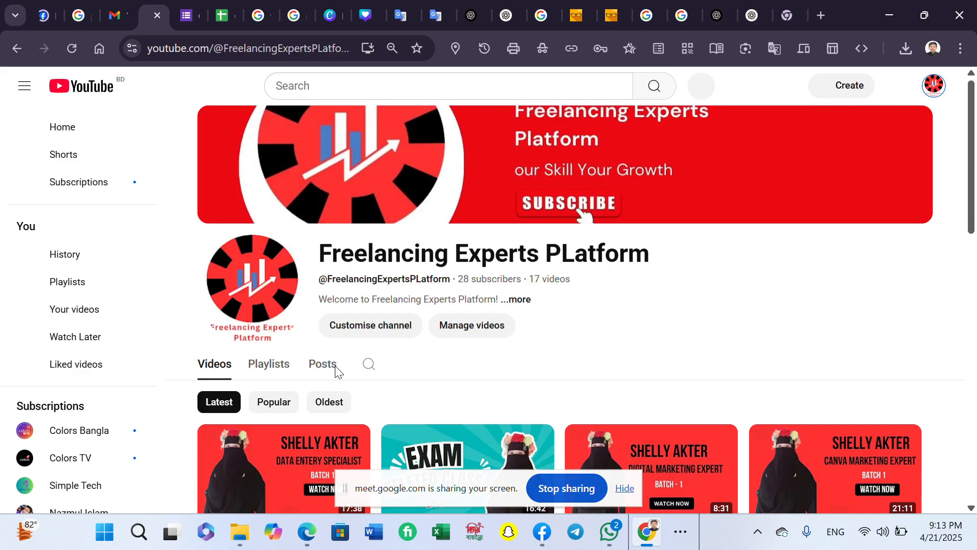
pyautogui.click(270, 372)
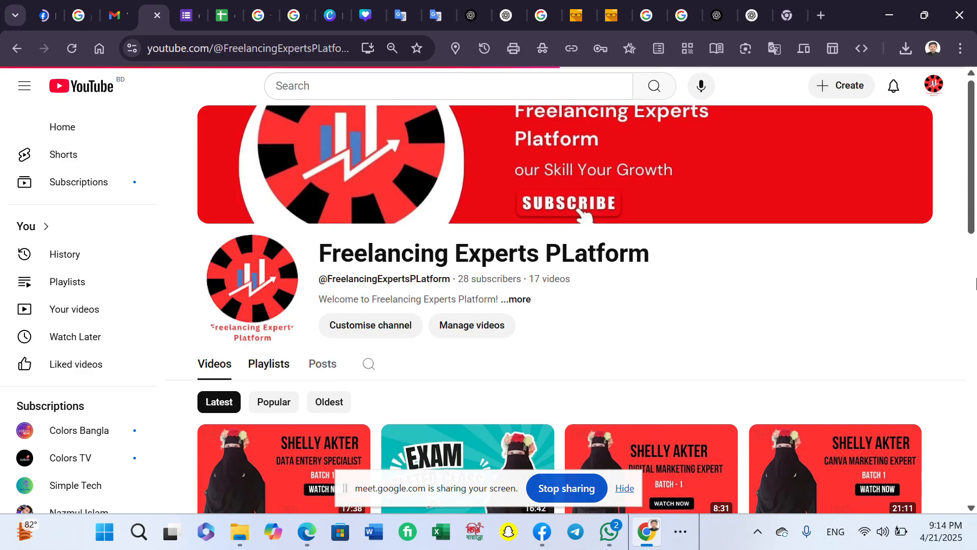
pyautogui.scroll(-4, 873, 258)
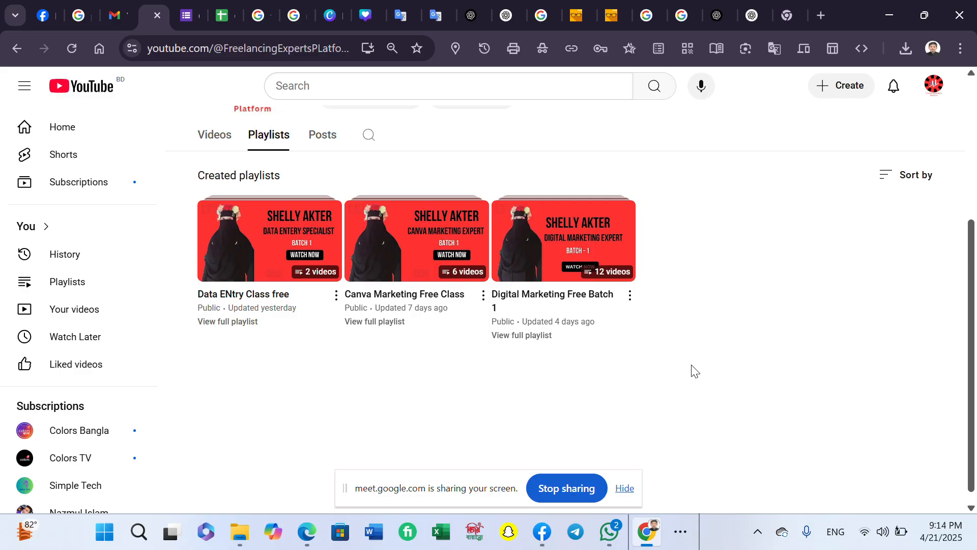
pyautogui.click(681, 532)
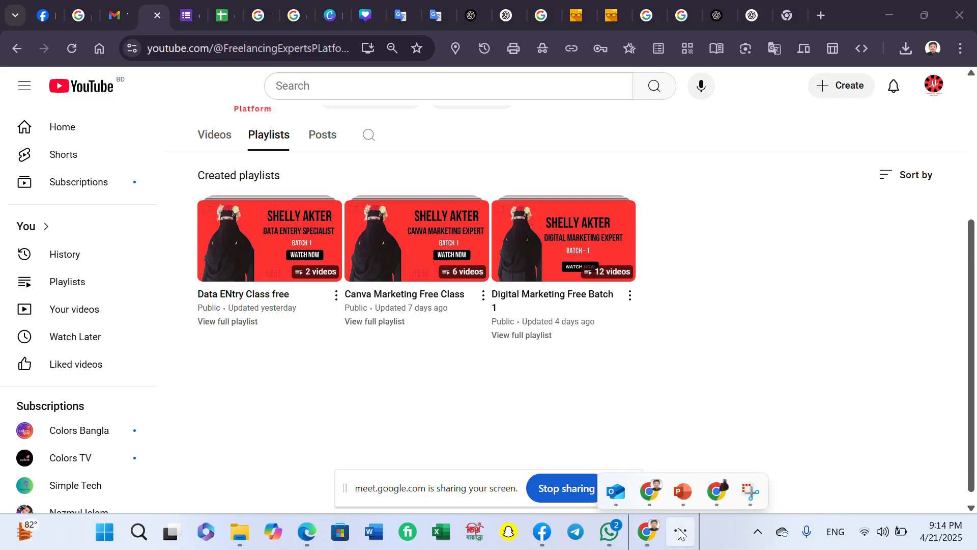
# - Bring the presenting Meet window back, then put the WhatsApp chats over it
pyautogui.moveTo(715, 488)
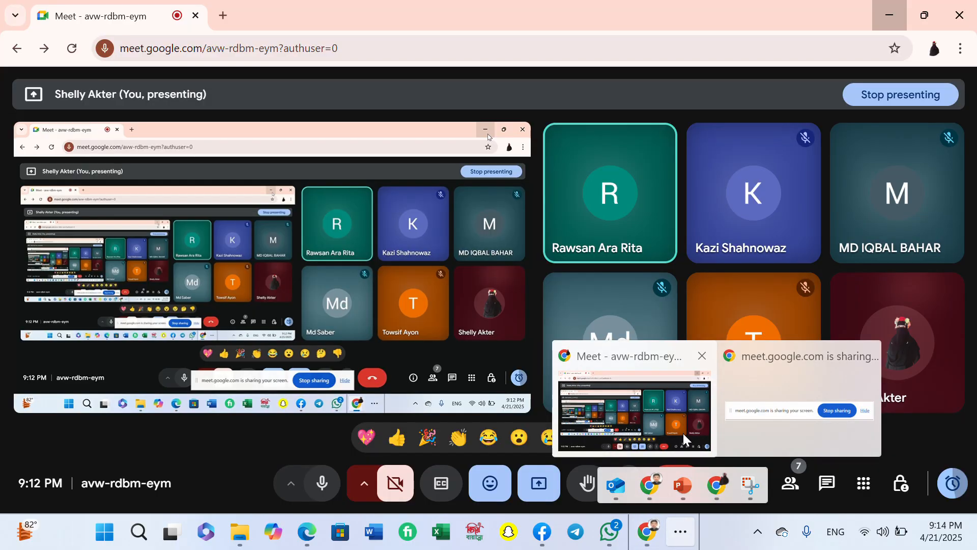
pyautogui.click(683, 432)
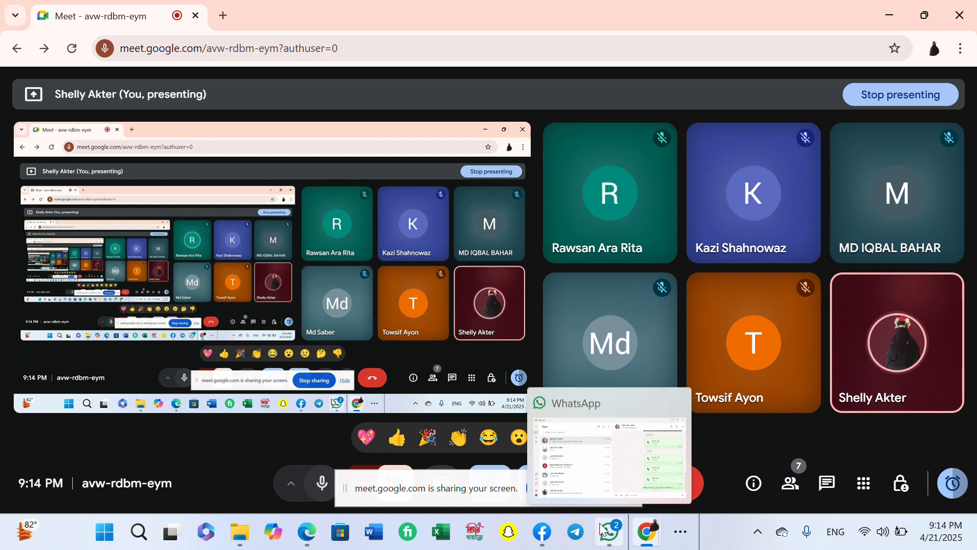
pyautogui.click(602, 538)
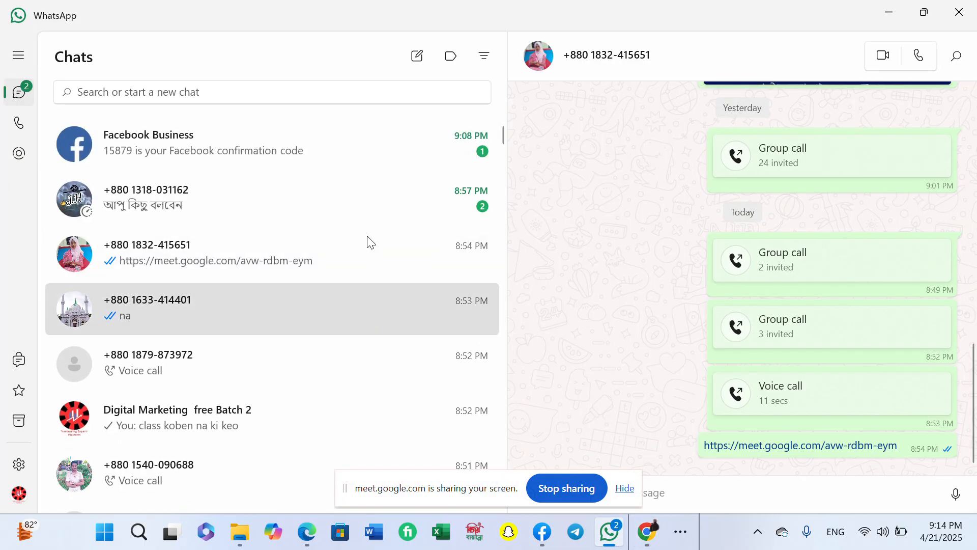
# - Review the earlier meeting-link messages in Digital Marketing free Batch 2, then minimize WhatsApp
pyautogui.click(372, 207)
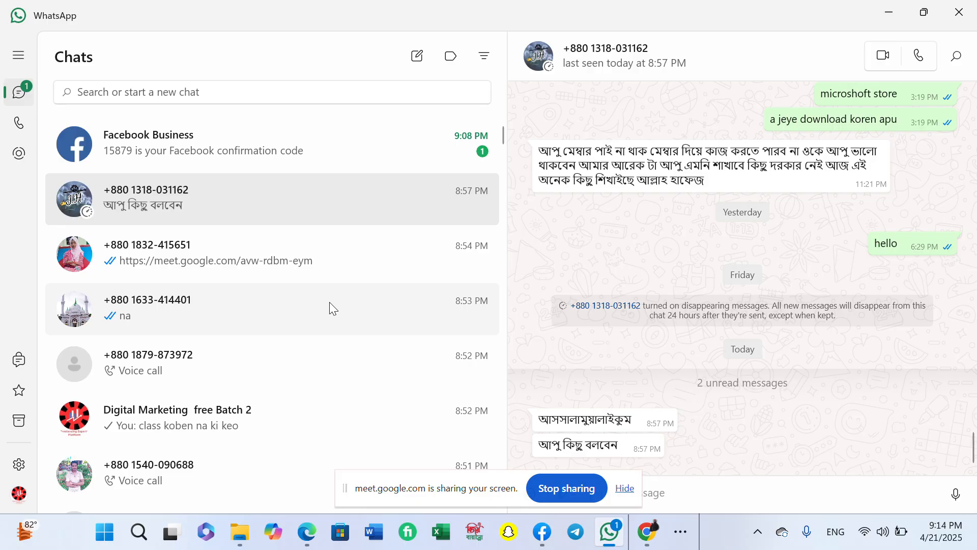
pyautogui.click(292, 414)
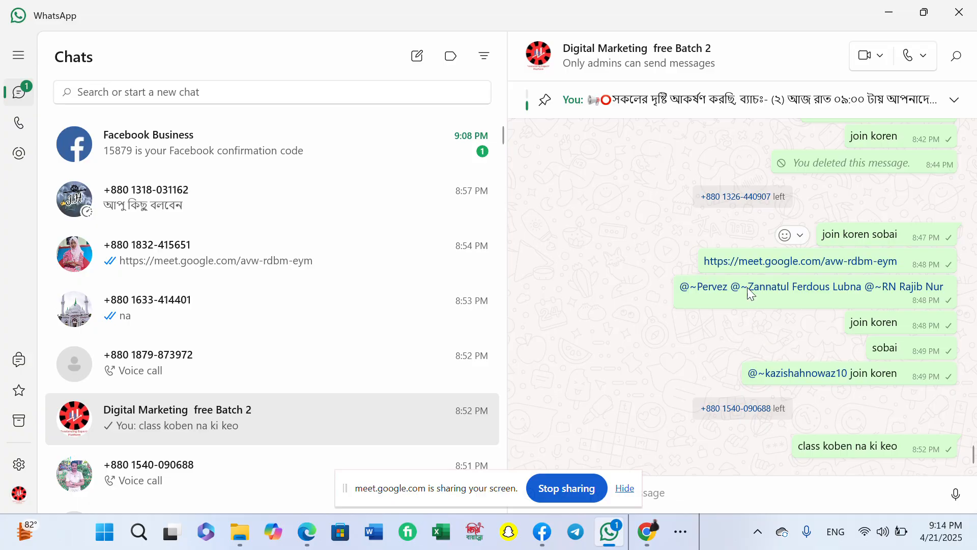
pyautogui.scroll(2, 752, 265)
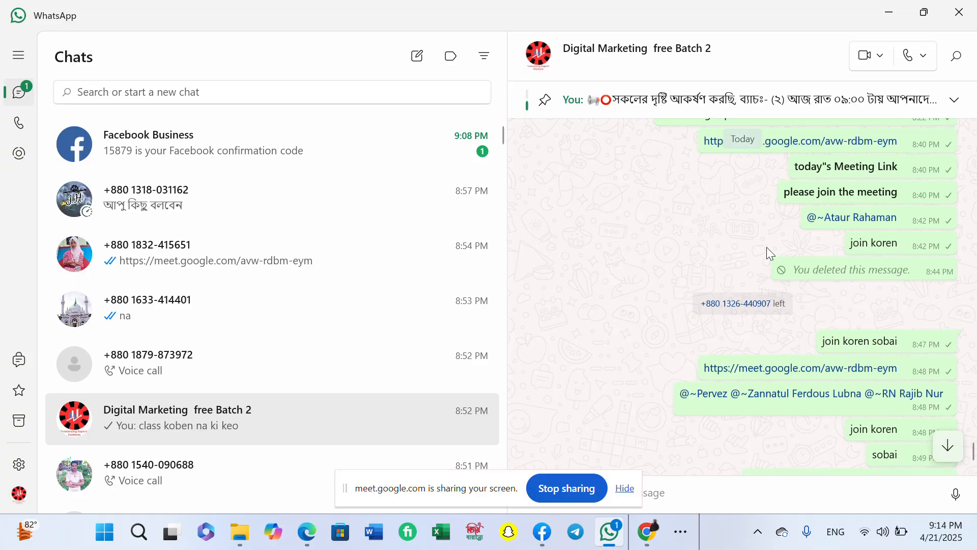
pyautogui.click(889, 16)
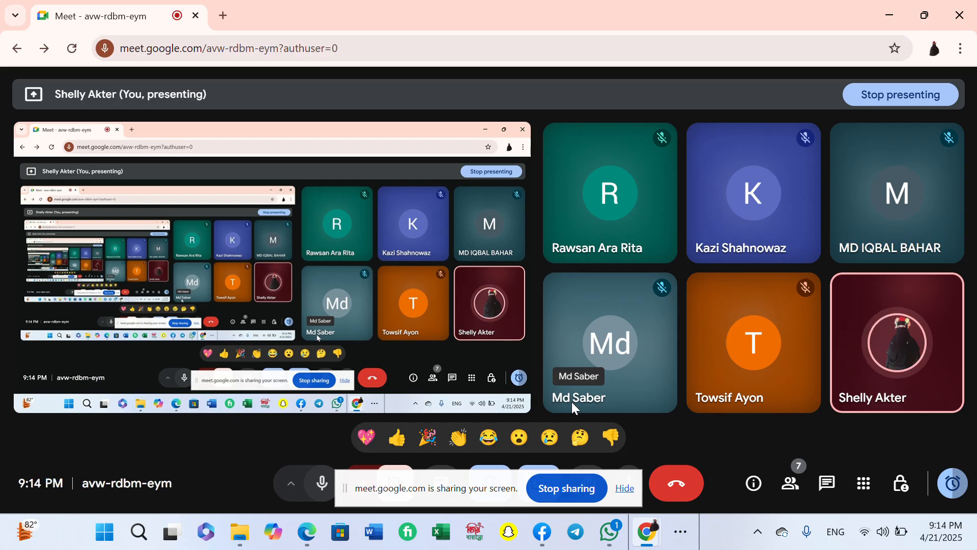
pyautogui.click(942, 498)
pyautogui.click(853, 432)
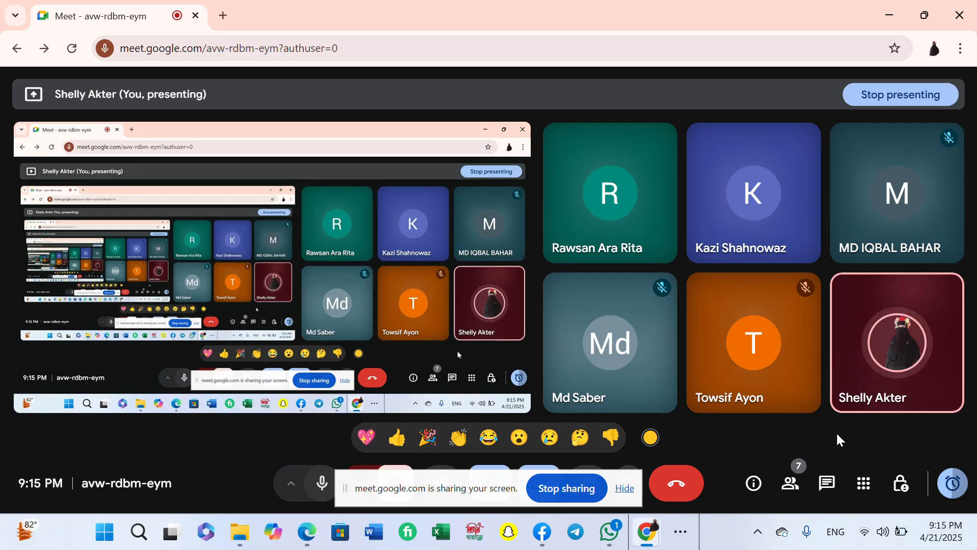
pyautogui.click(782, 489)
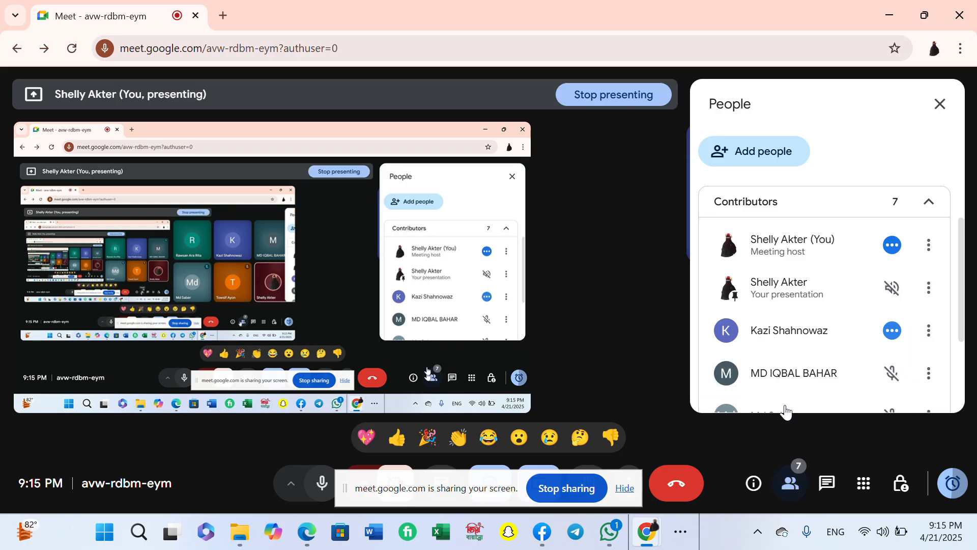
pyautogui.scroll(-3, 788, 305)
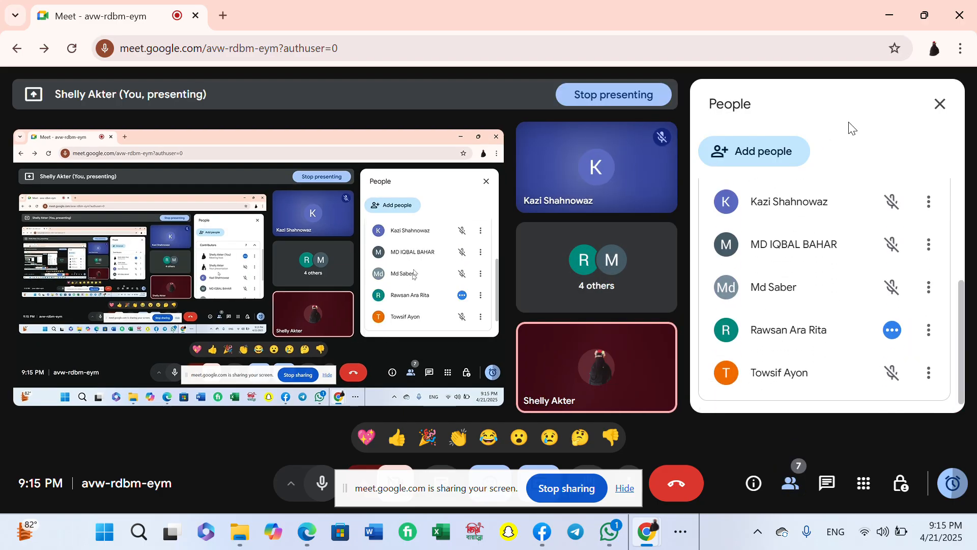
pyautogui.click(939, 105)
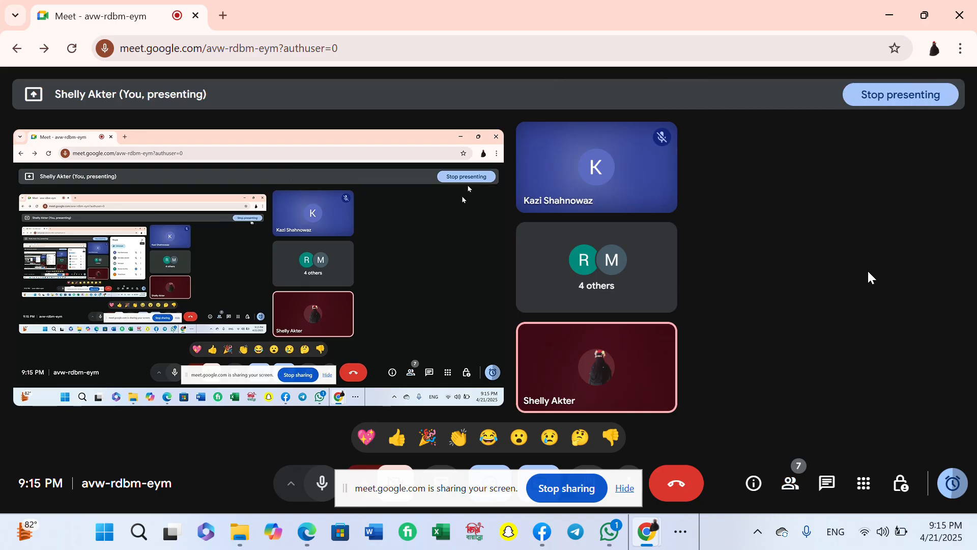